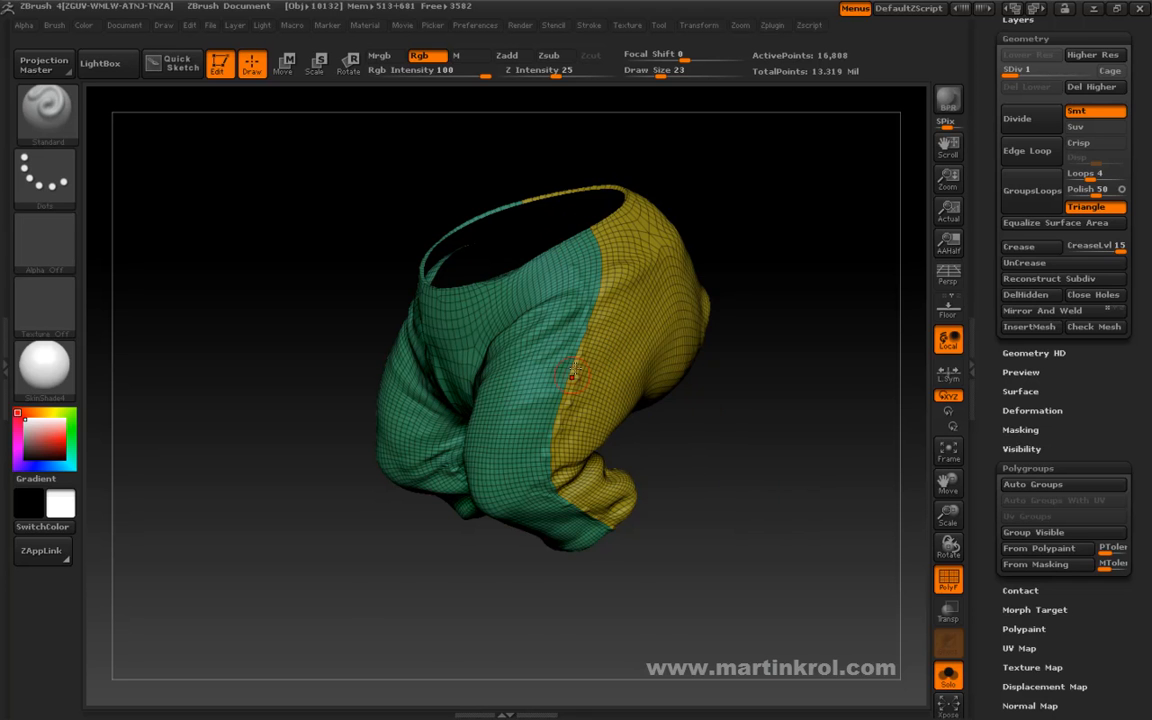
Examine the trousers' polygroup borders and leg openings from all sides at the lowest subdivision level.
drag(625, 586, 650, 327)
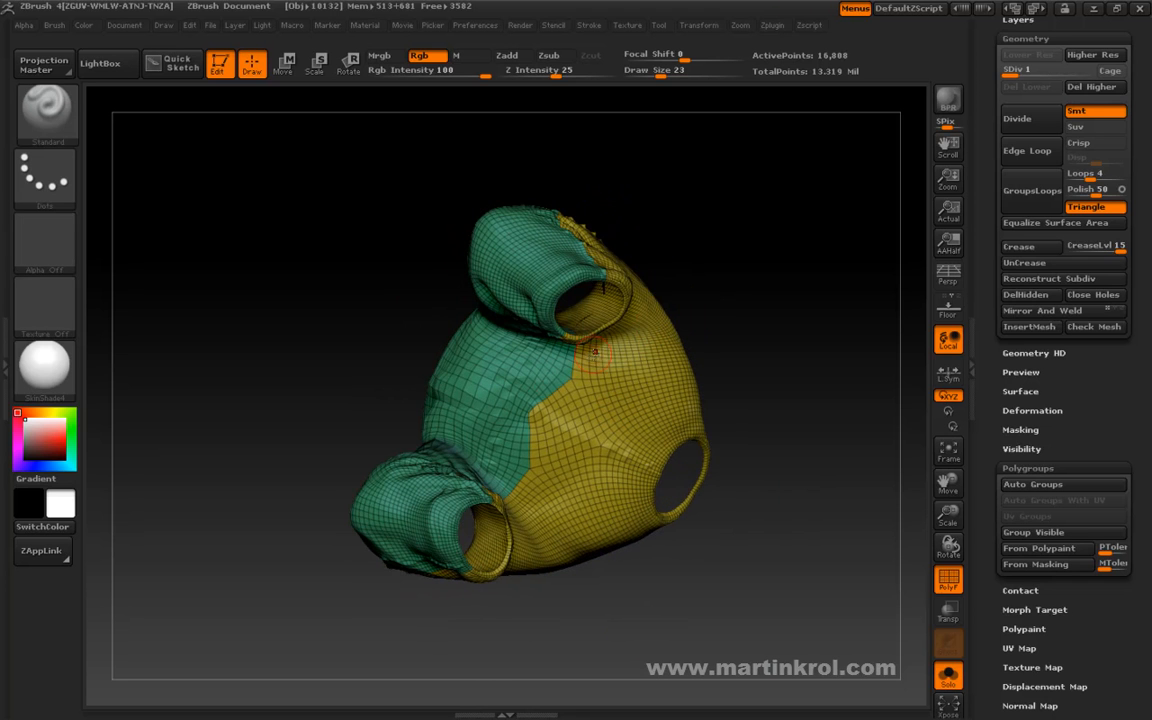
drag(492, 487, 722, 273)
drag(410, 522, 442, 514)
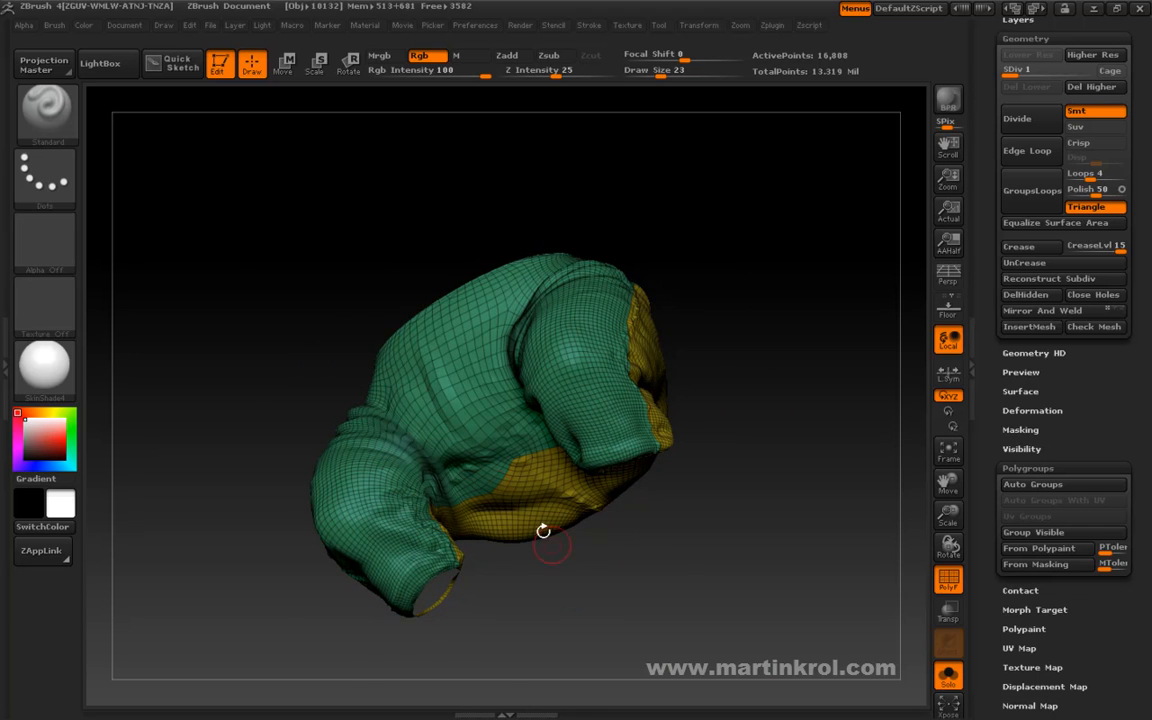
drag(519, 556, 501, 554)
drag(382, 388, 474, 534)
drag(736, 340, 774, 319)
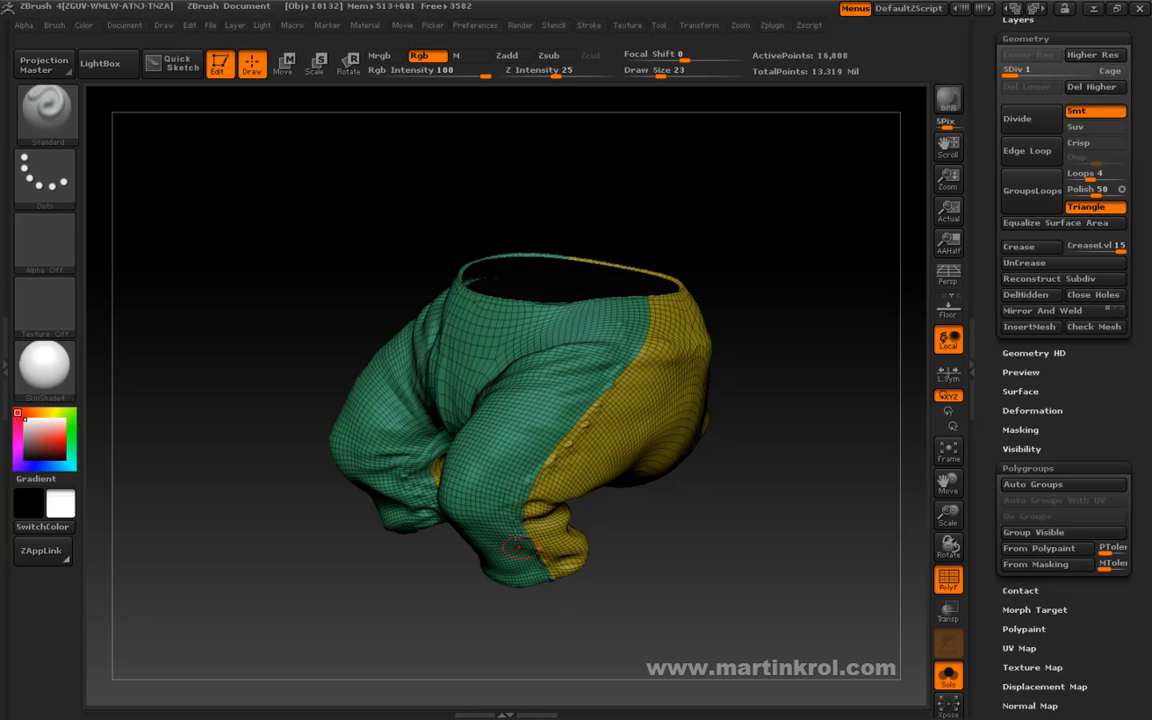
drag(599, 617, 614, 627)
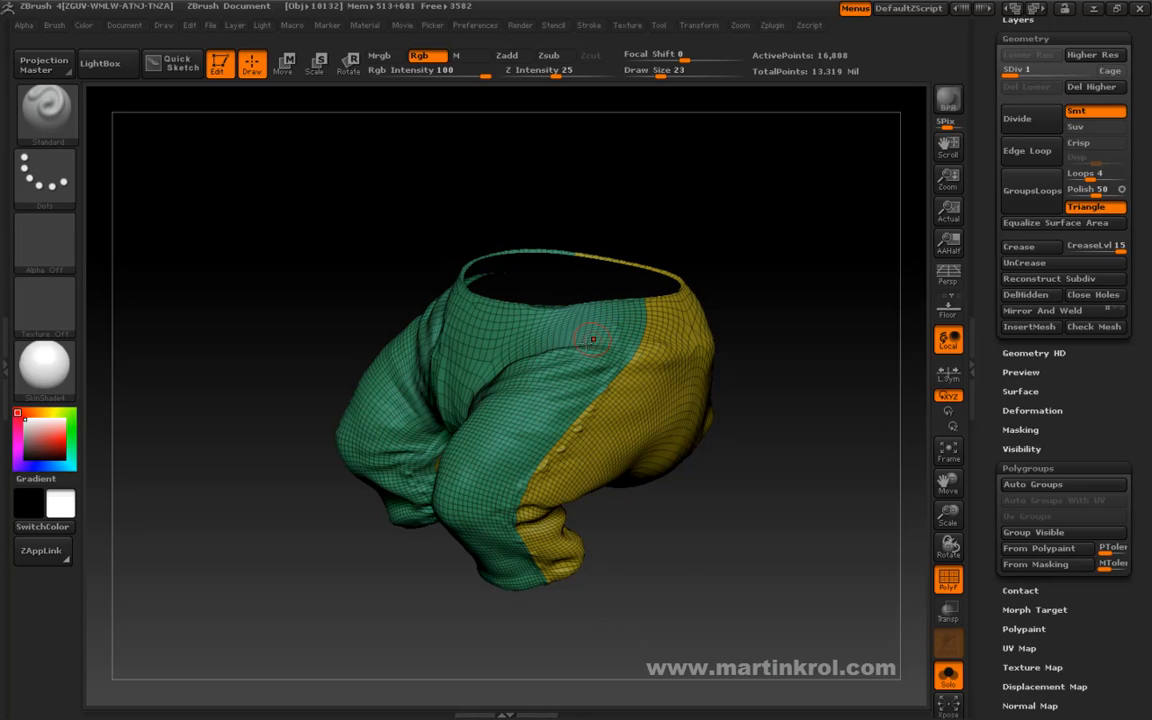
drag(572, 623, 635, 604)
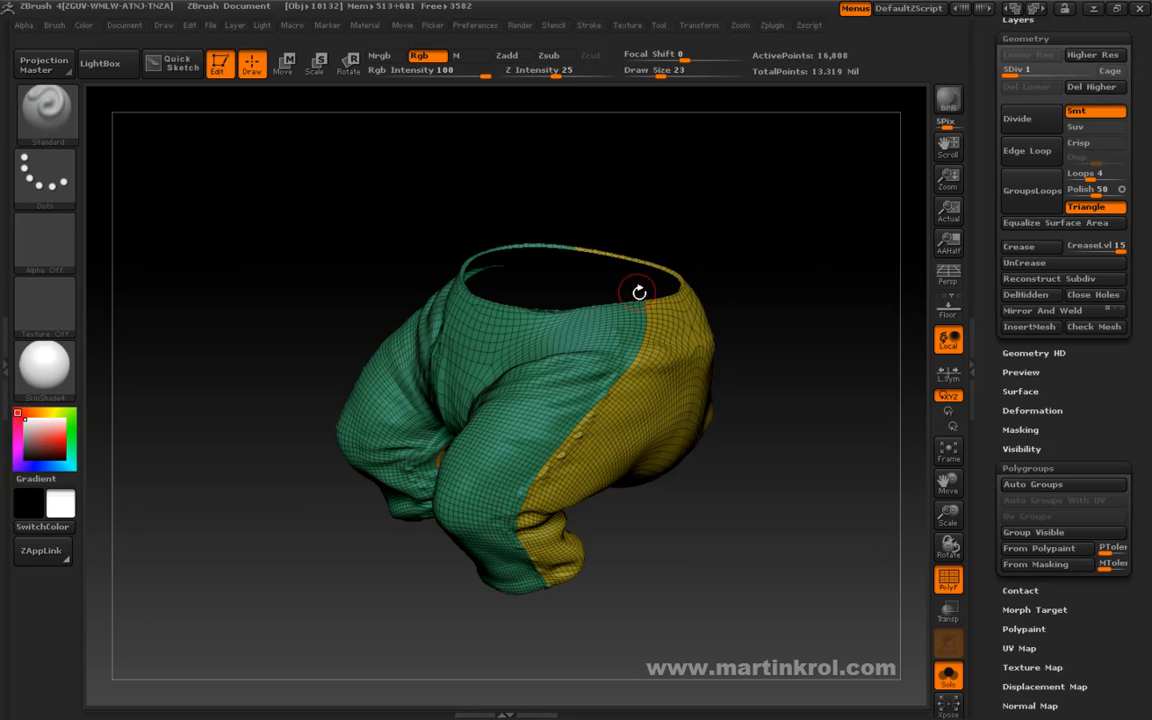
drag(622, 504, 630, 560)
drag(643, 501, 640, 553)
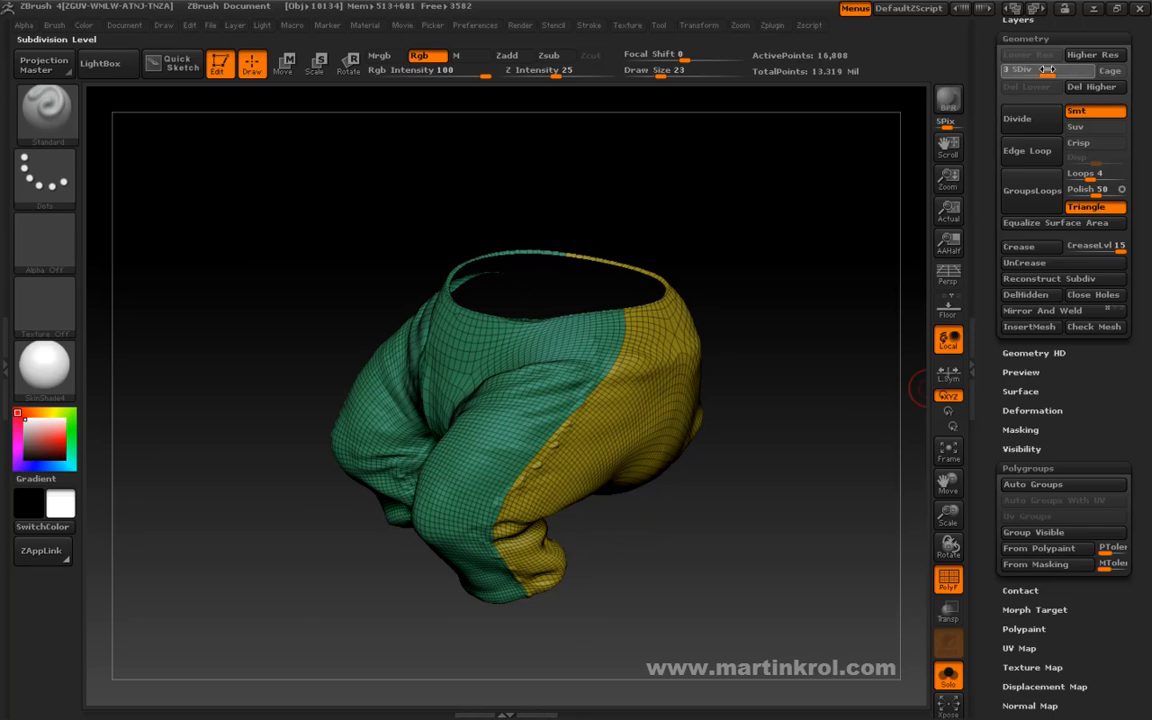
Raise the trousers to subdivision level 5 and turn off the polyframe display.
key(ctrl+d)
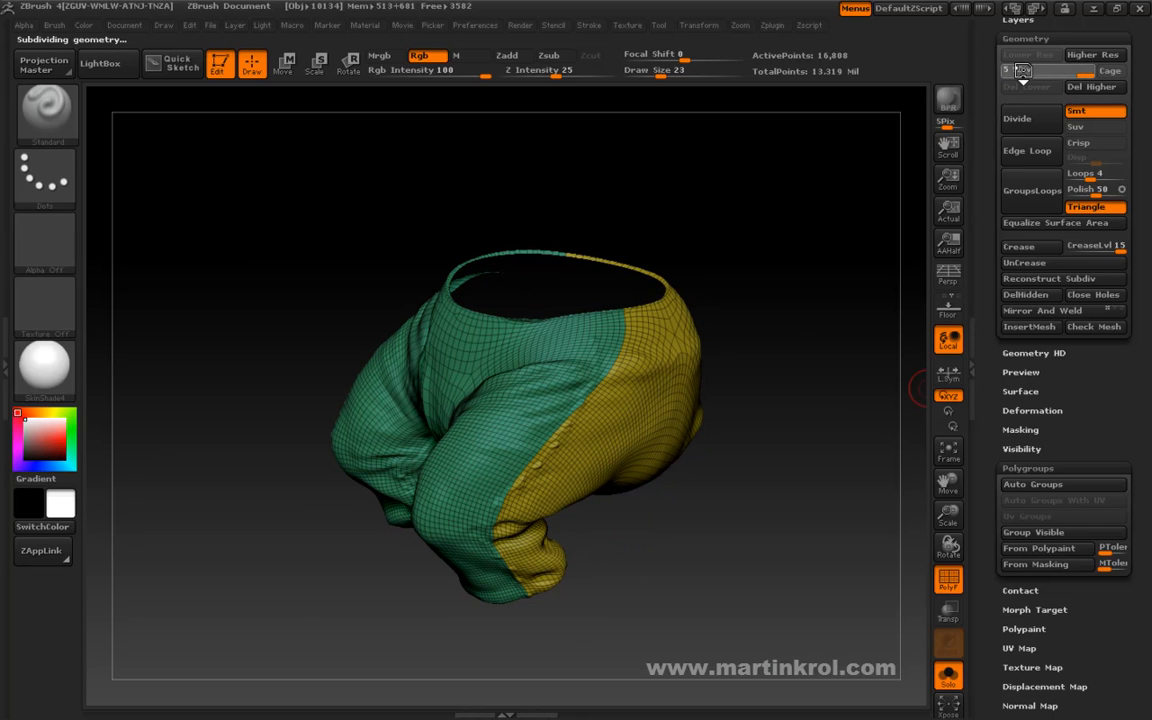
drag(799, 310, 838, 411)
click(945, 588)
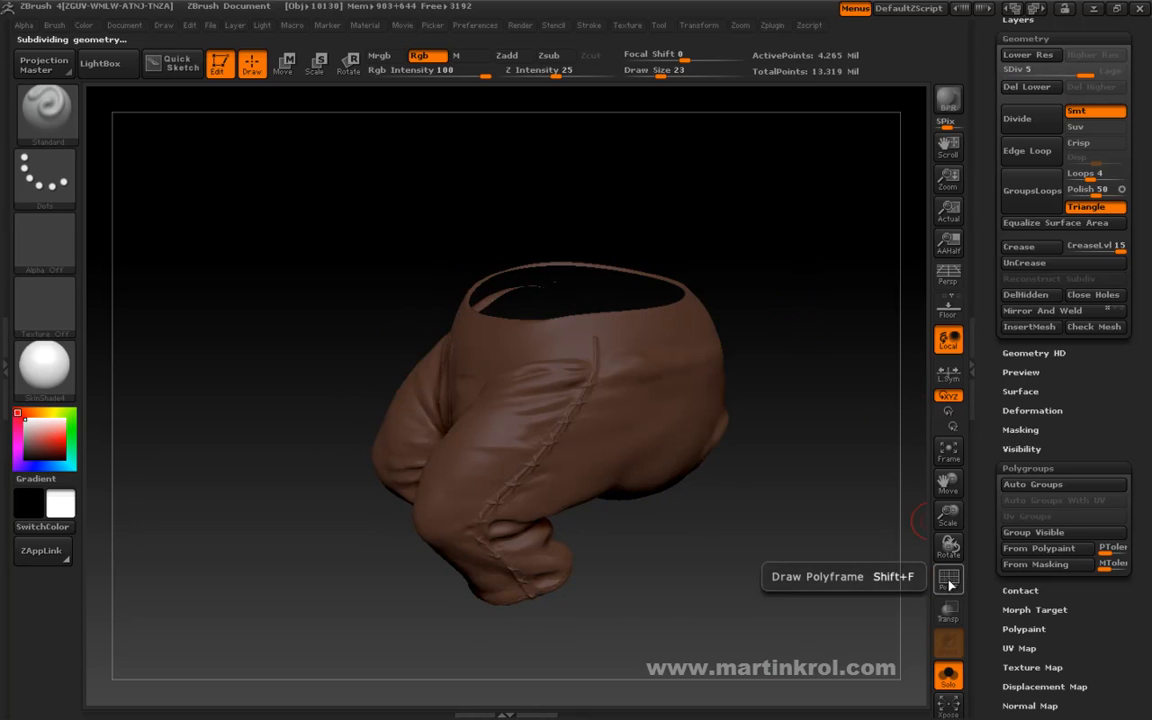
Examine the sculpted stitches and fabric folds along the outer leg seam of the high-resolution trousers.
drag(856, 473, 841, 445)
drag(587, 475, 712, 532)
mouse_move(832, 248)
mouse_down()
mouse_move(750, 235)
mouse_move(771, 219)
mouse_up()
drag(789, 306, 755, 322)
drag(656, 580, 619, 534)
mouse_move(666, 652)
mouse_down()
mouse_move(672, 665)
mouse_move(660, 640)
mouse_up()
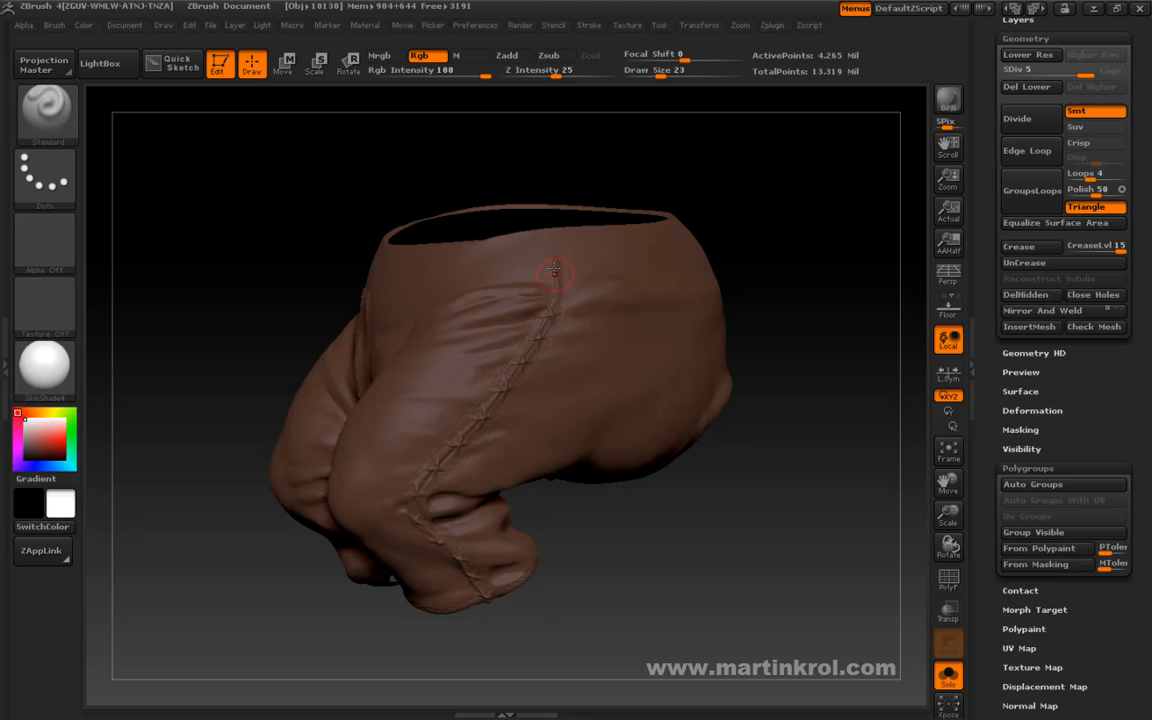
mouse_move(558, 630)
mouse_down()
mouse_move(581, 640)
mouse_move(554, 631)
mouse_up()
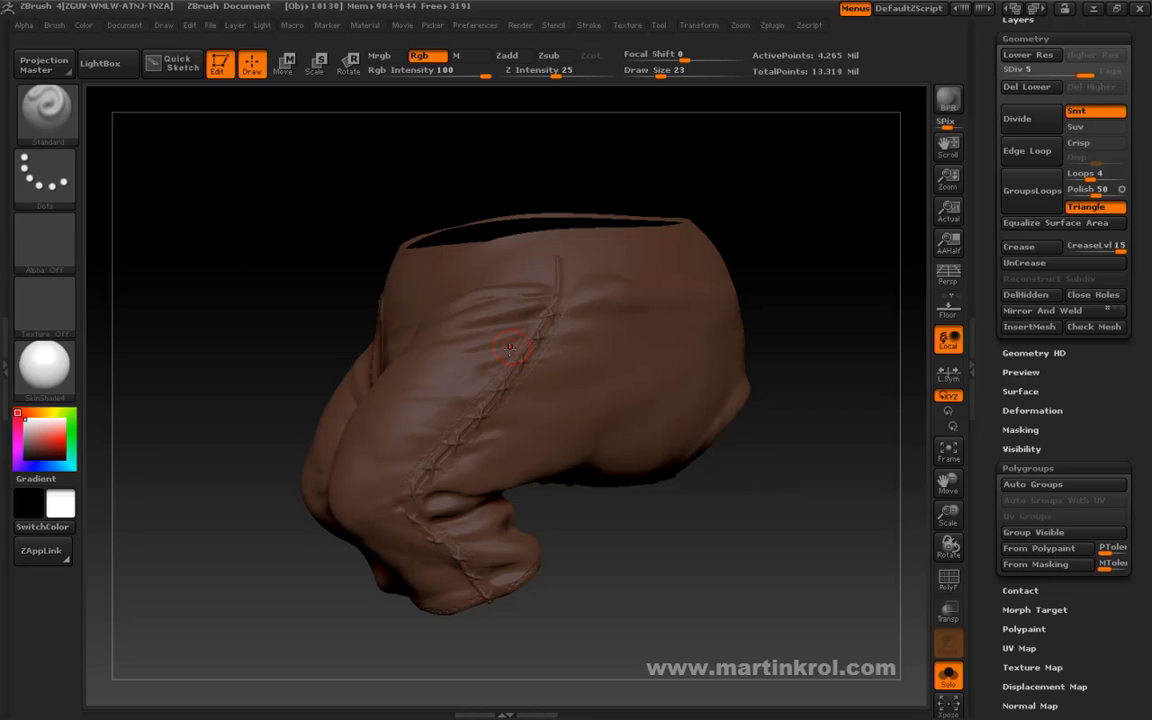
mouse_move(566, 571)
mouse_down()
mouse_move(594, 627)
mouse_move(622, 547)
mouse_move(638, 625)
mouse_move(651, 627)
mouse_move(635, 625)
mouse_move(642, 570)
mouse_move(640, 628)
mouse_up()
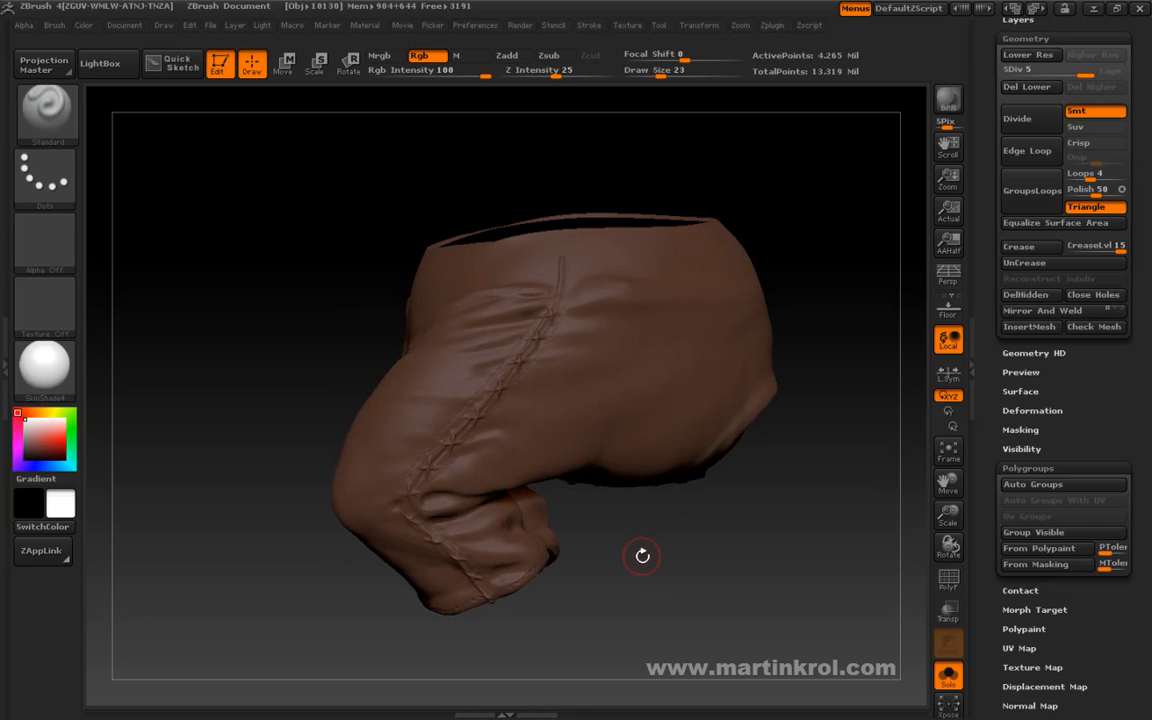
drag(556, 247, 489, 390)
drag(537, 623, 577, 641)
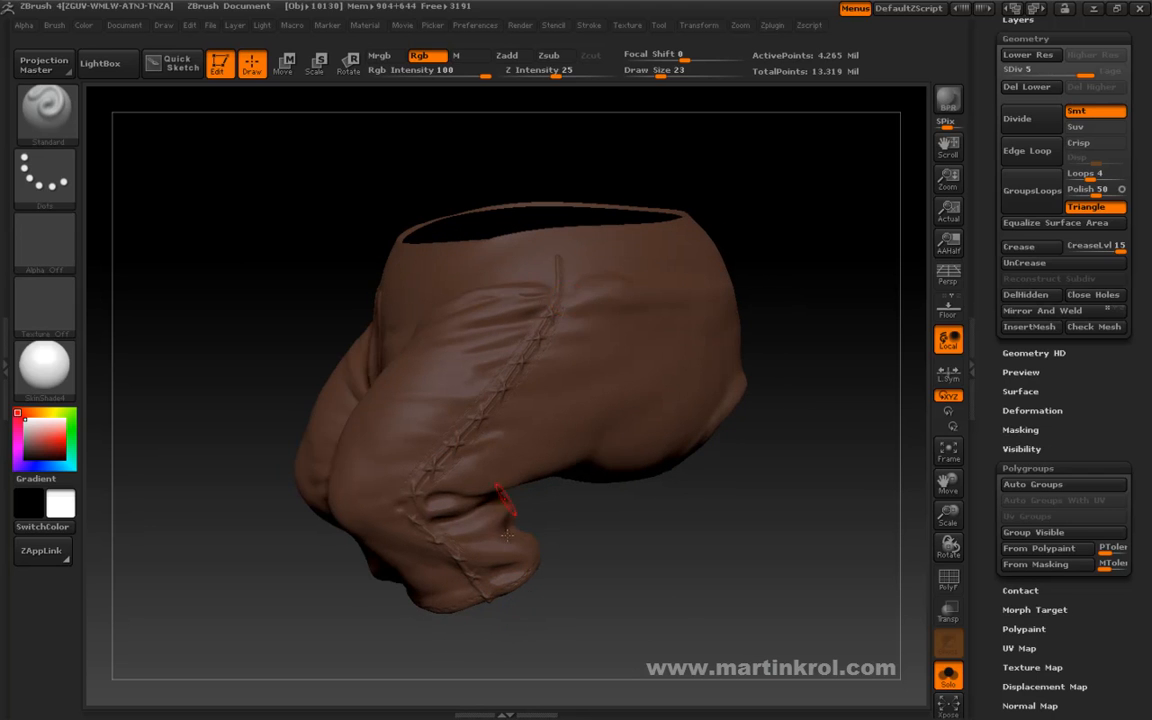
drag(640, 566, 607, 550)
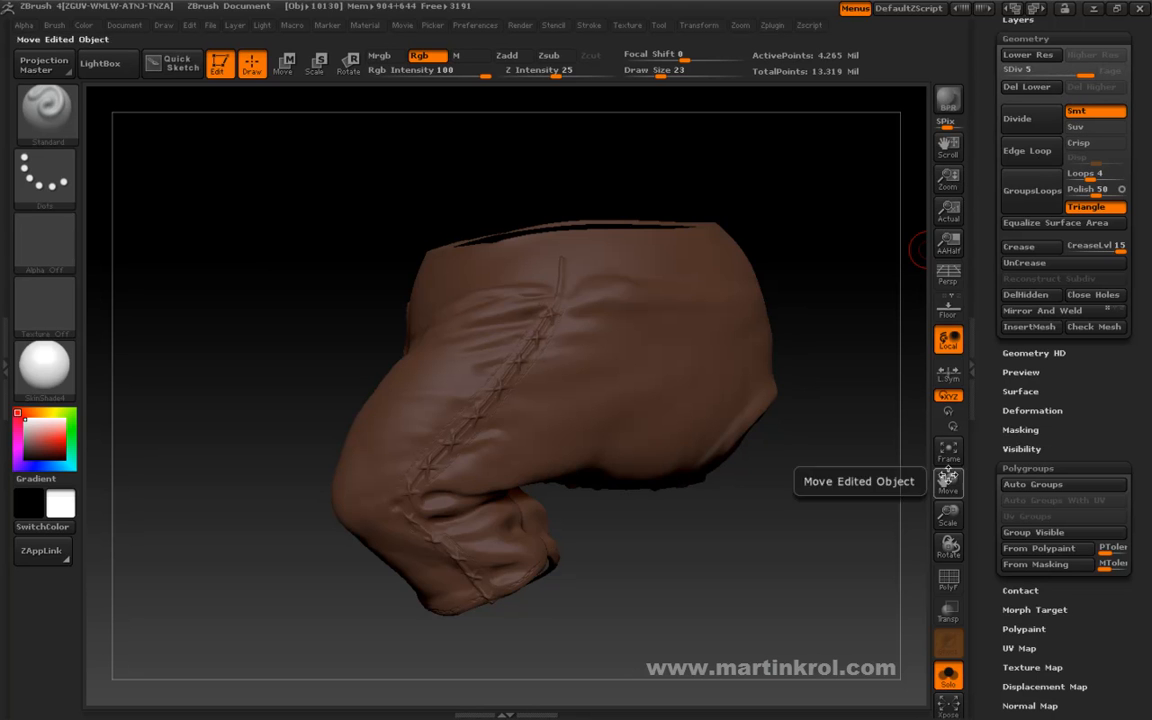
Show the polyframe and examine how the green and yellow polygroup border follows the stitched leg seam.
click(948, 578)
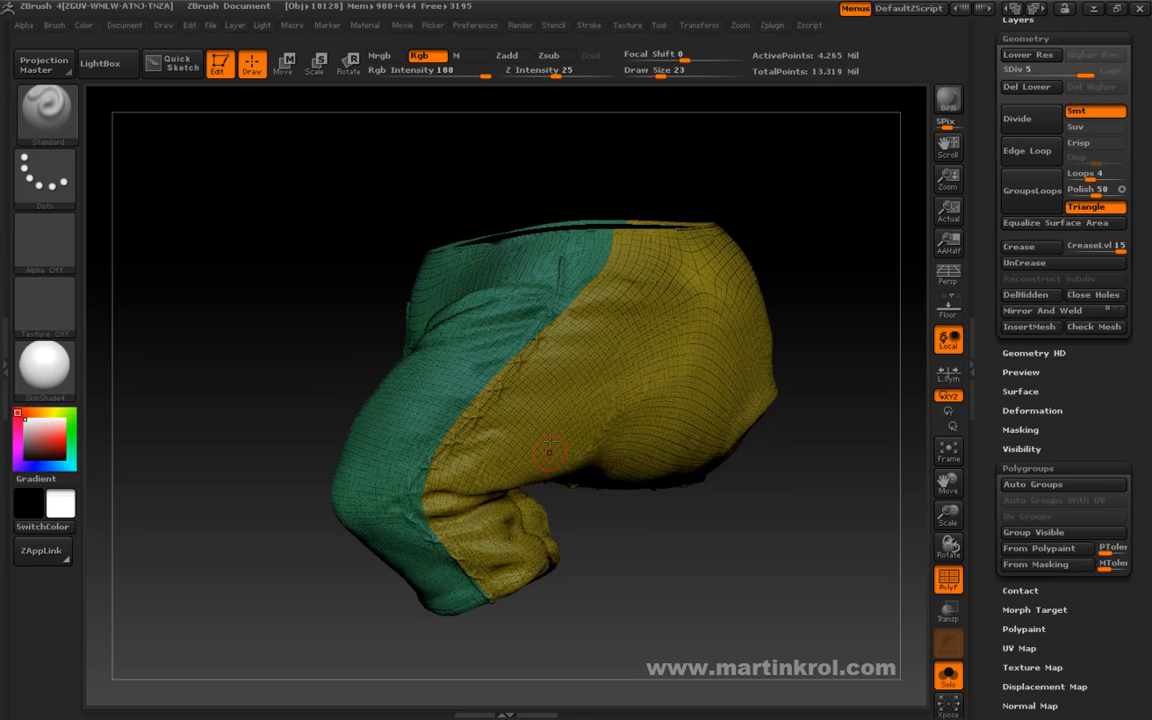
drag(621, 560, 627, 559)
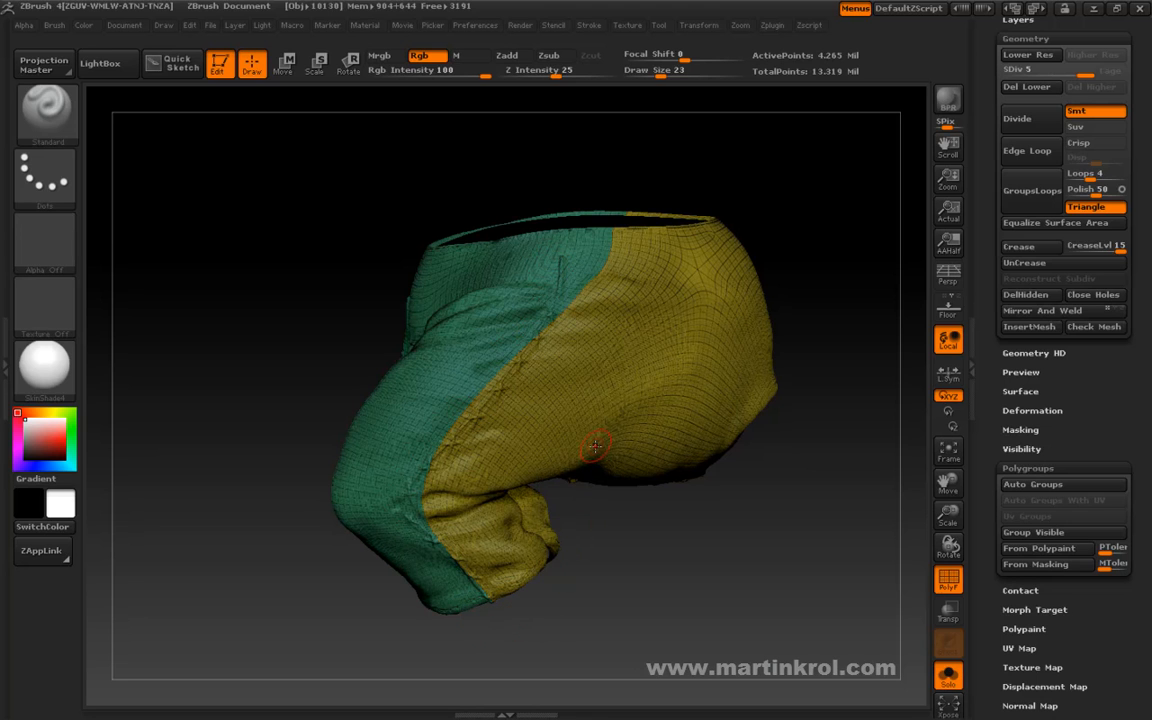
drag(580, 486, 630, 514)
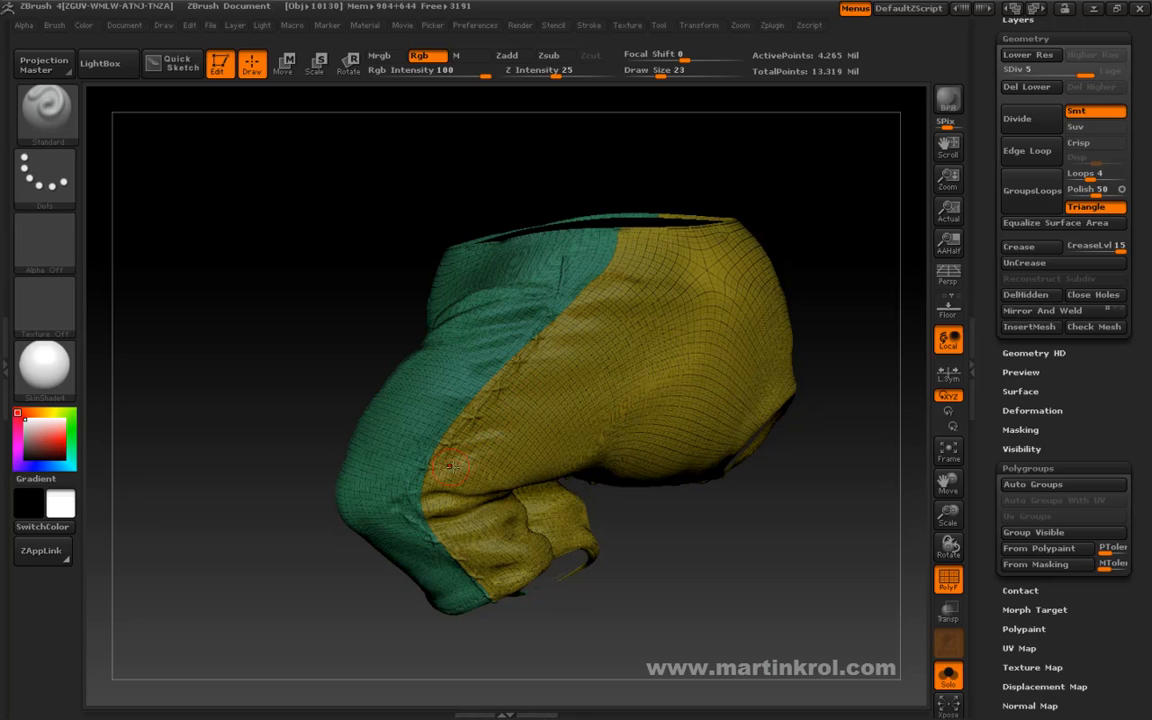
mouse_move(555, 622)
mouse_down()
mouse_move(597, 630)
mouse_move(652, 587)
mouse_move(620, 422)
mouse_move(540, 399)
mouse_move(498, 234)
mouse_move(517, 375)
mouse_move(580, 470)
mouse_move(625, 507)
mouse_move(628, 453)
mouse_move(393, 342)
mouse_up()
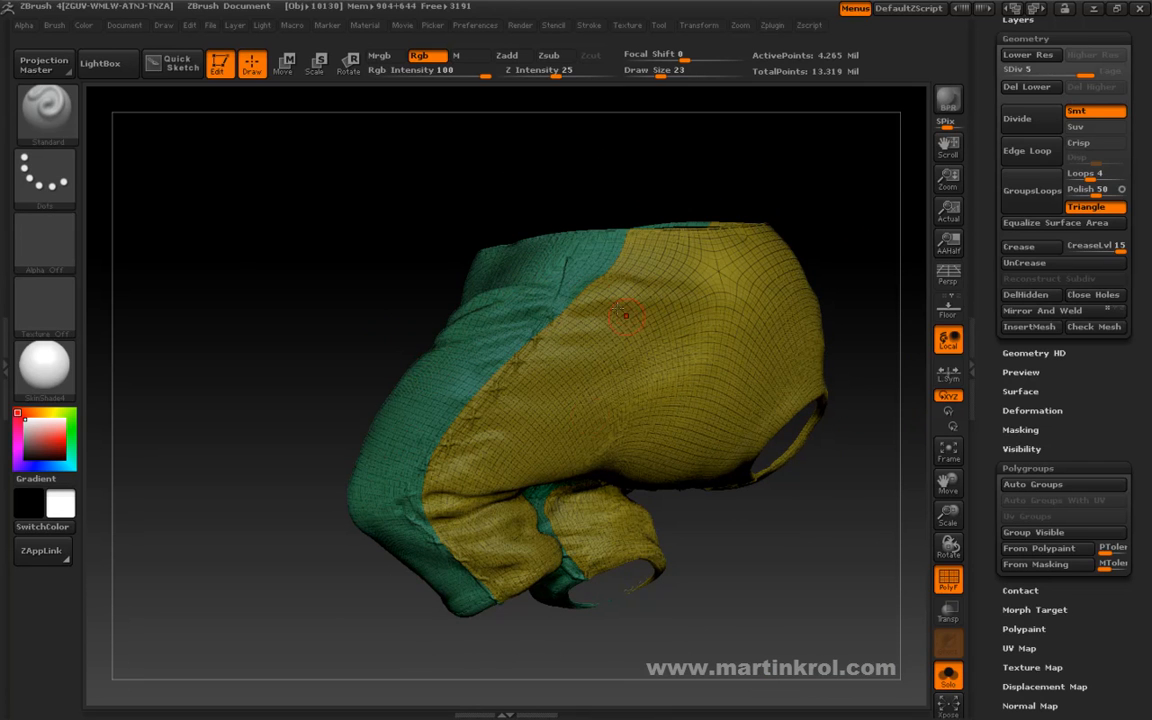
mouse_move(291, 391)
mouse_down()
mouse_move(309, 406)
mouse_move(575, 302)
mouse_up()
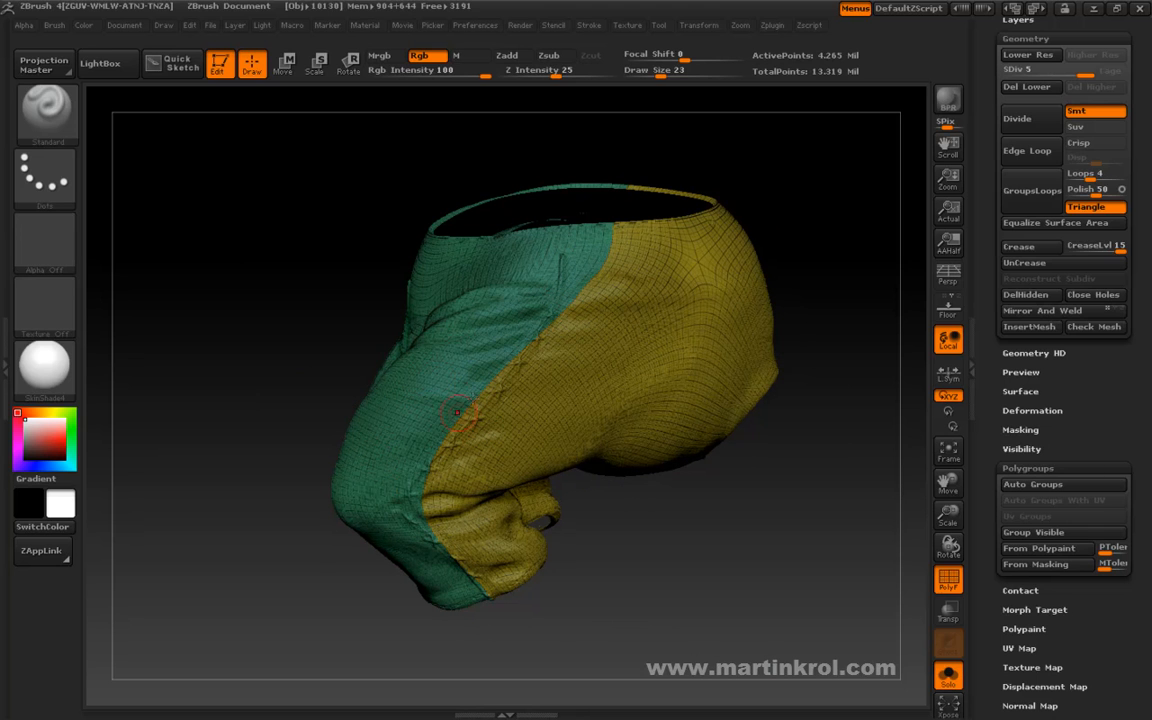
drag(553, 633, 562, 647)
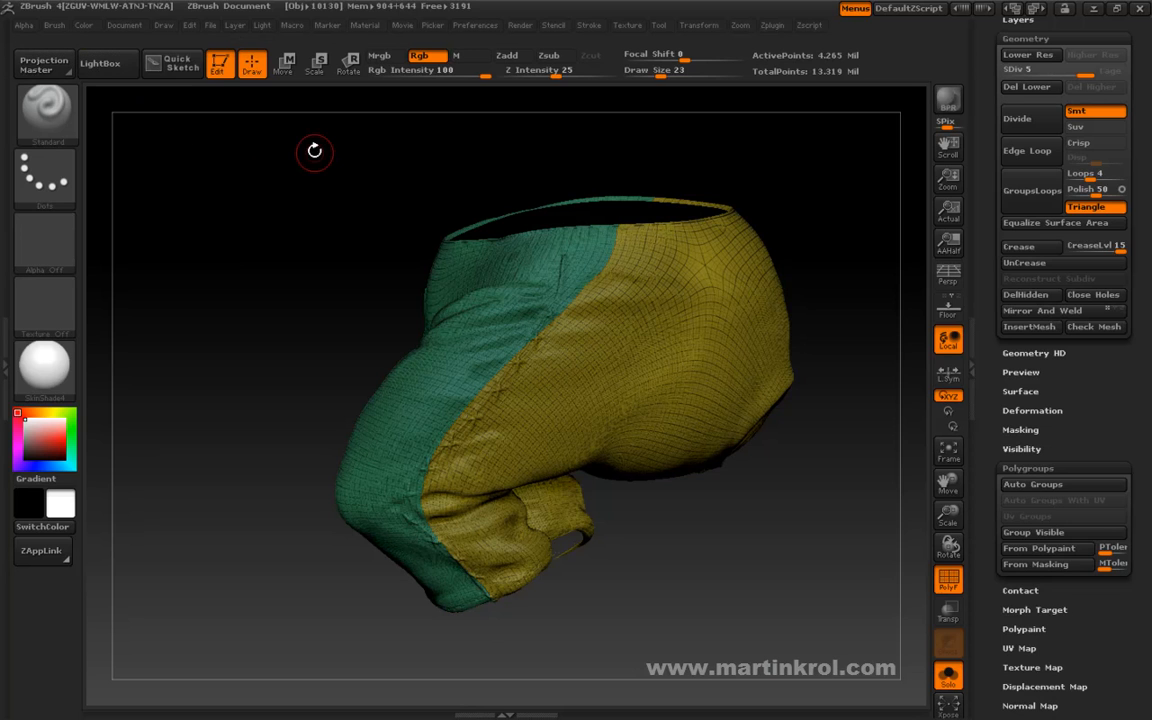
click(126, 26)
drag(609, 617, 600, 622)
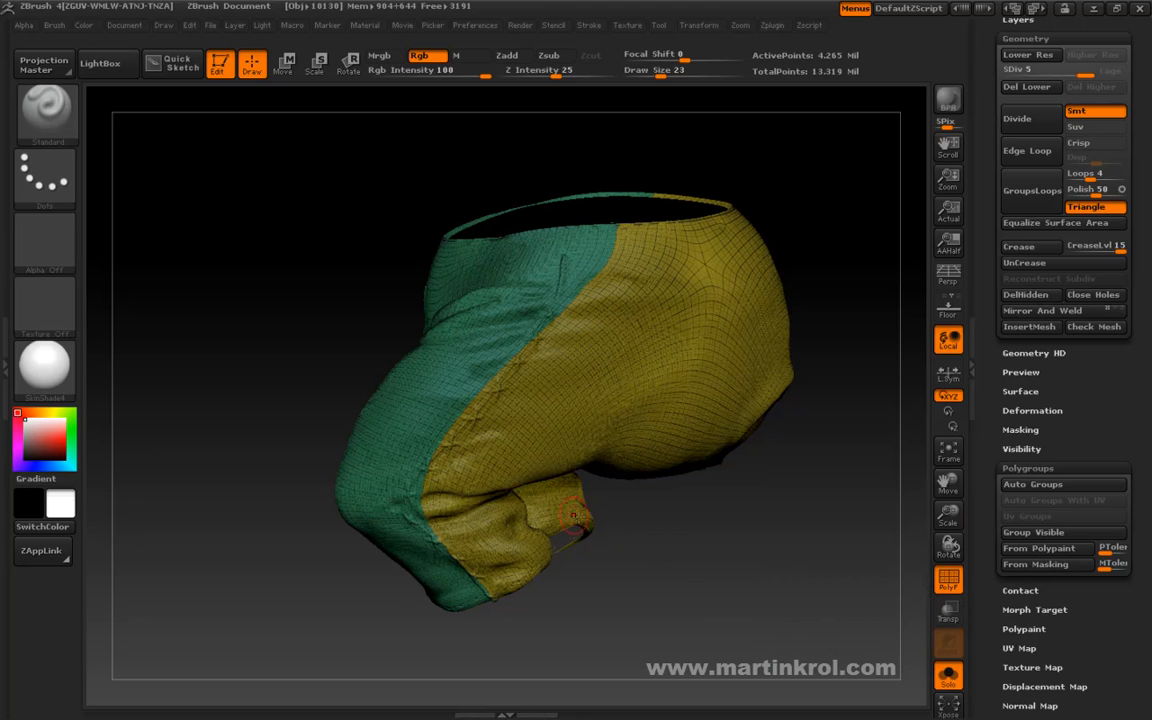
mouse_move(278, 378)
mouse_down()
mouse_move(267, 375)
mouse_move(274, 390)
mouse_up()
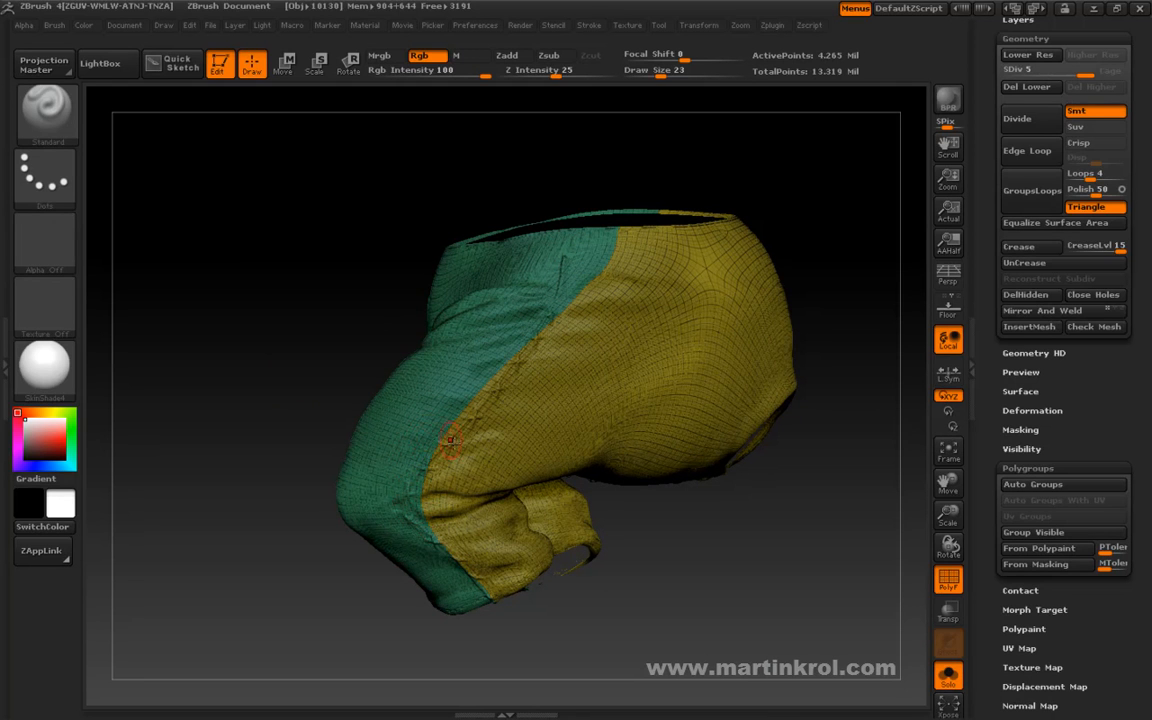
mouse_move(334, 352)
mouse_down()
mouse_move(327, 368)
mouse_move(333, 328)
mouse_up()
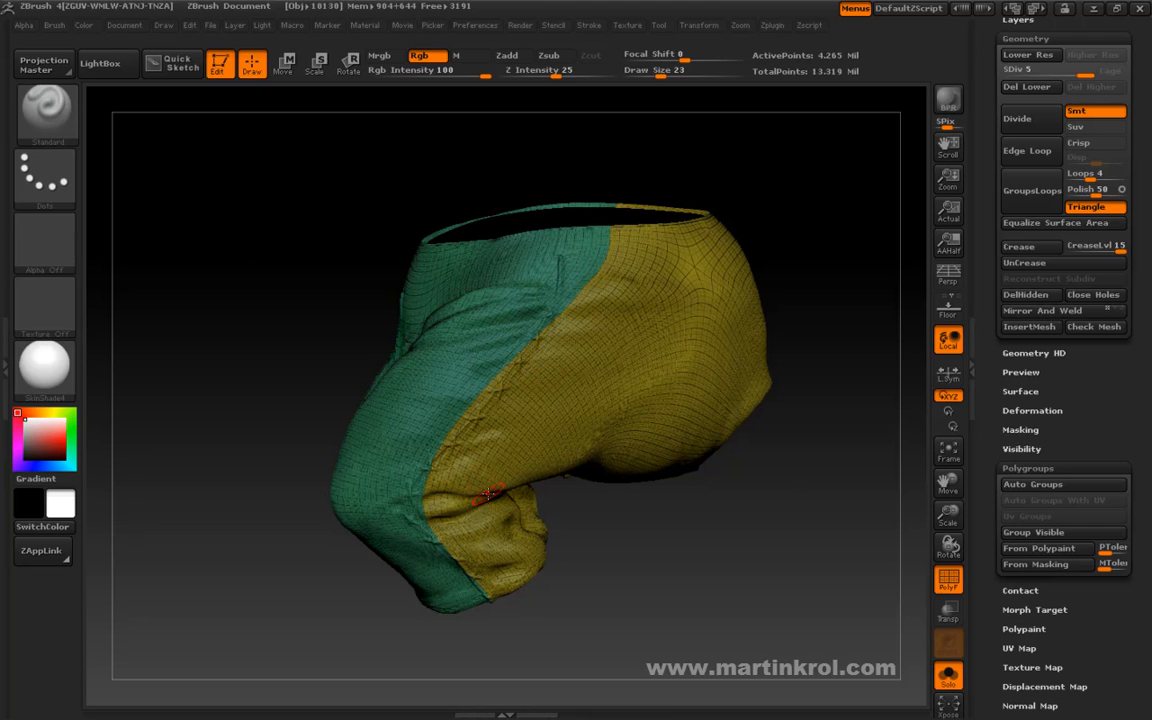
drag(575, 520, 653, 497)
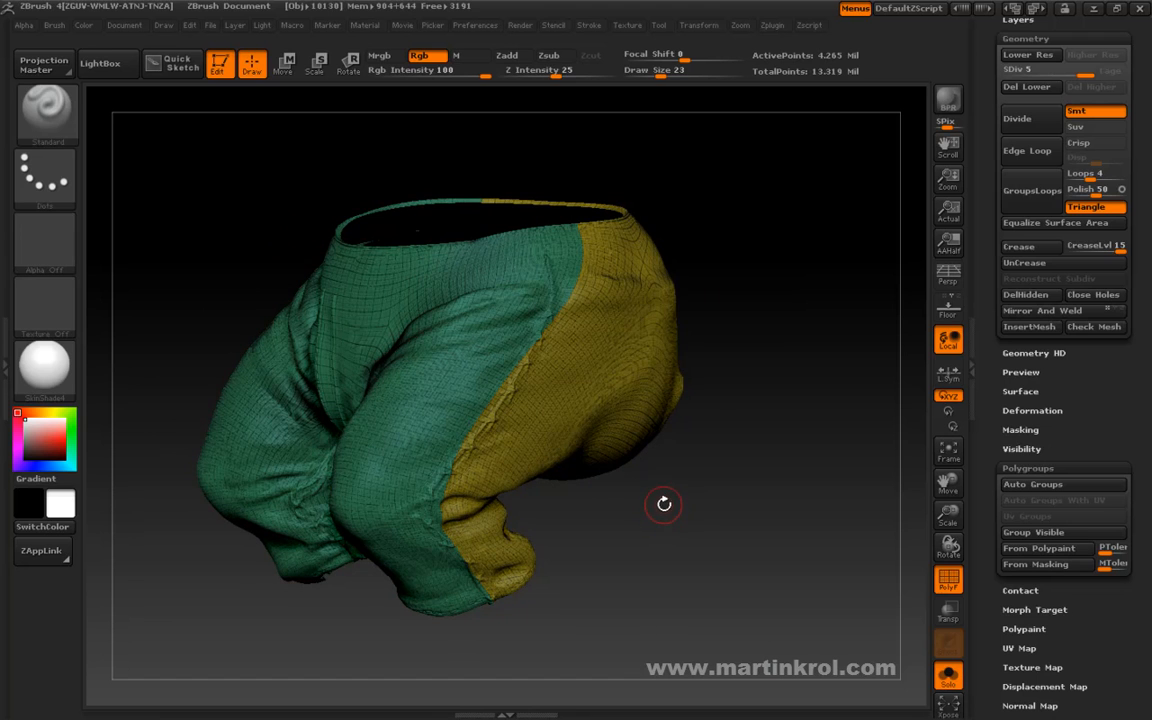
drag(662, 507, 679, 553)
Turn off the polyframe display to show the plain brown surface of the trousers.
key(shift+f)
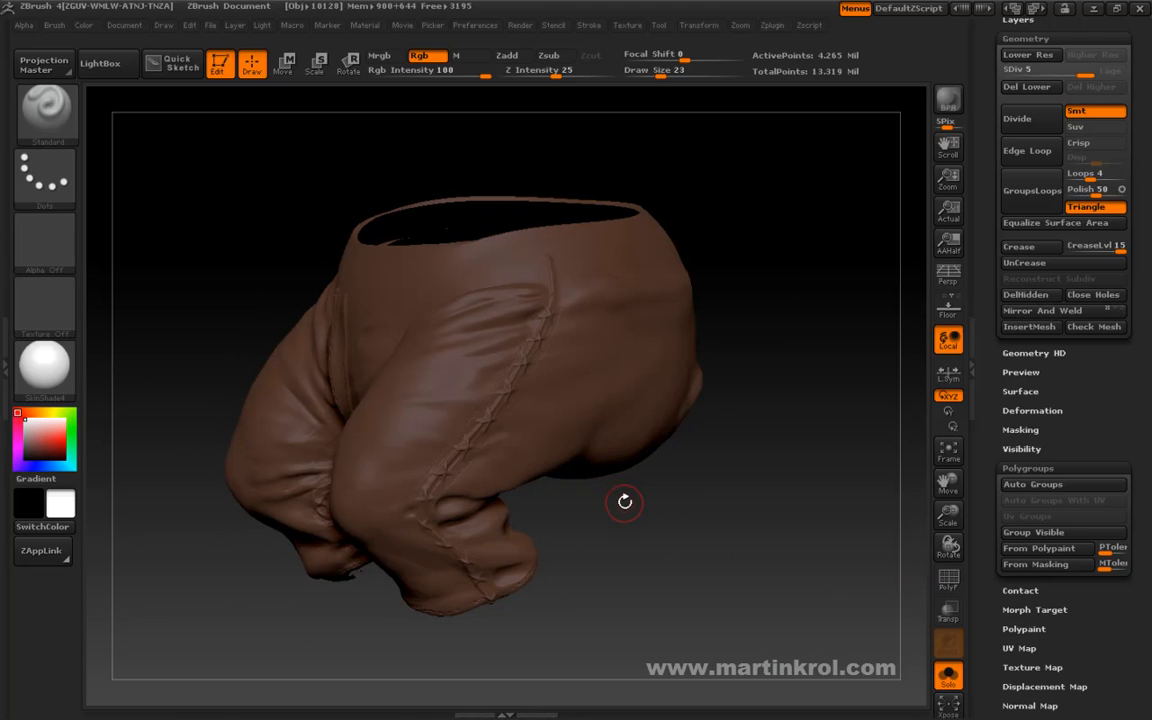
drag(636, 527, 572, 470)
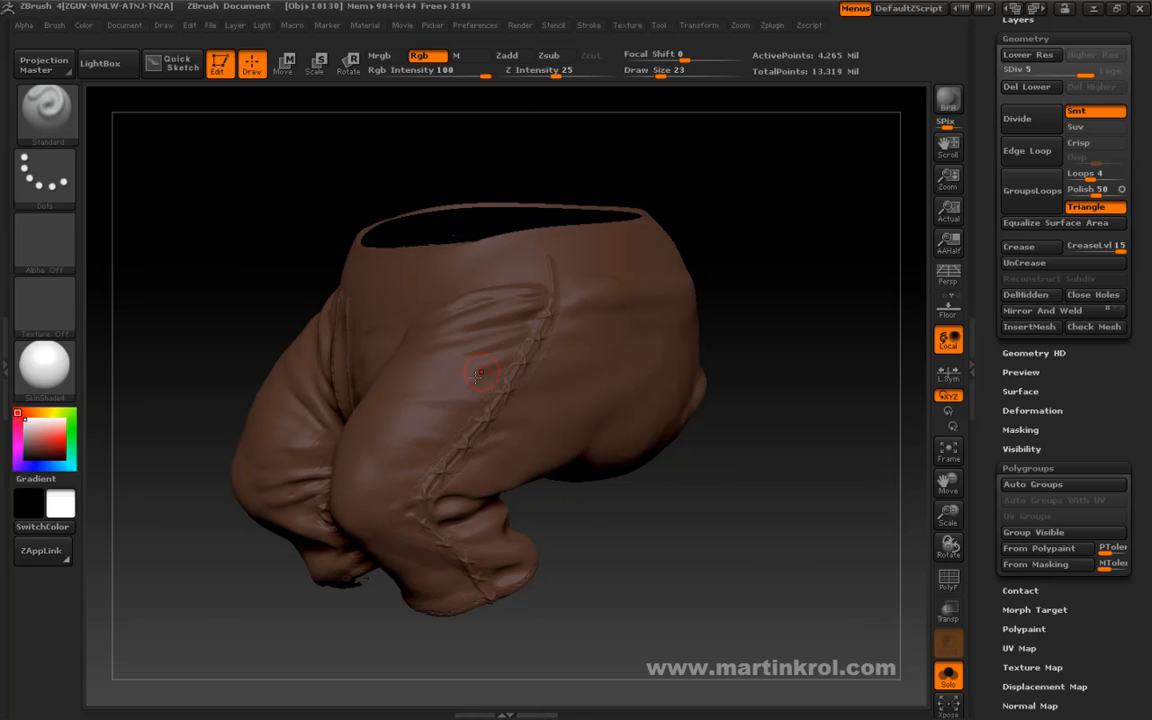
drag(620, 553, 578, 470)
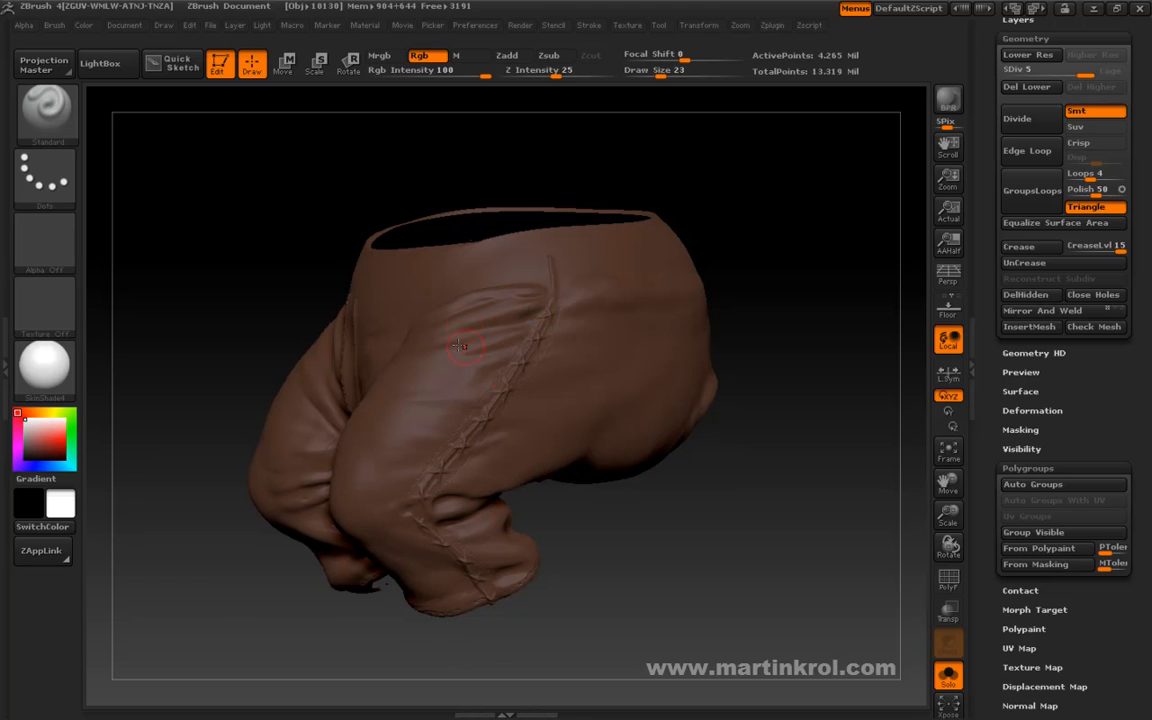
Expand the Texture Map and Polypaint settings for the trousers.
drag(1084, 660, 1032, 606)
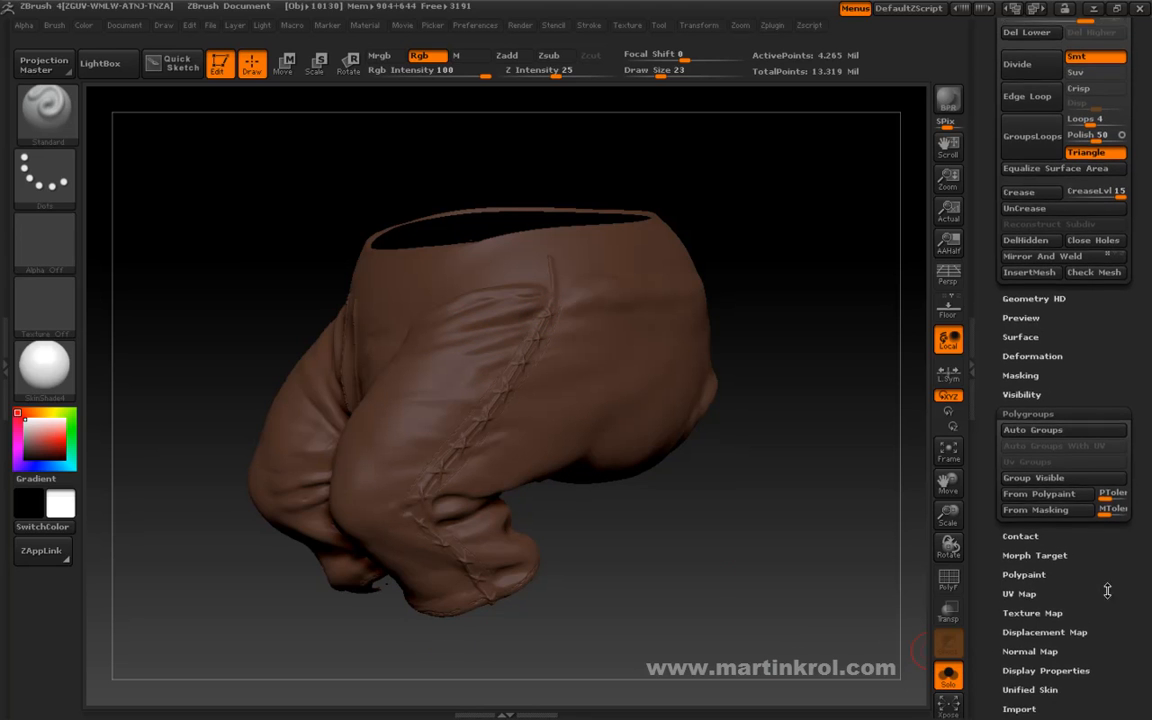
click(1032, 604)
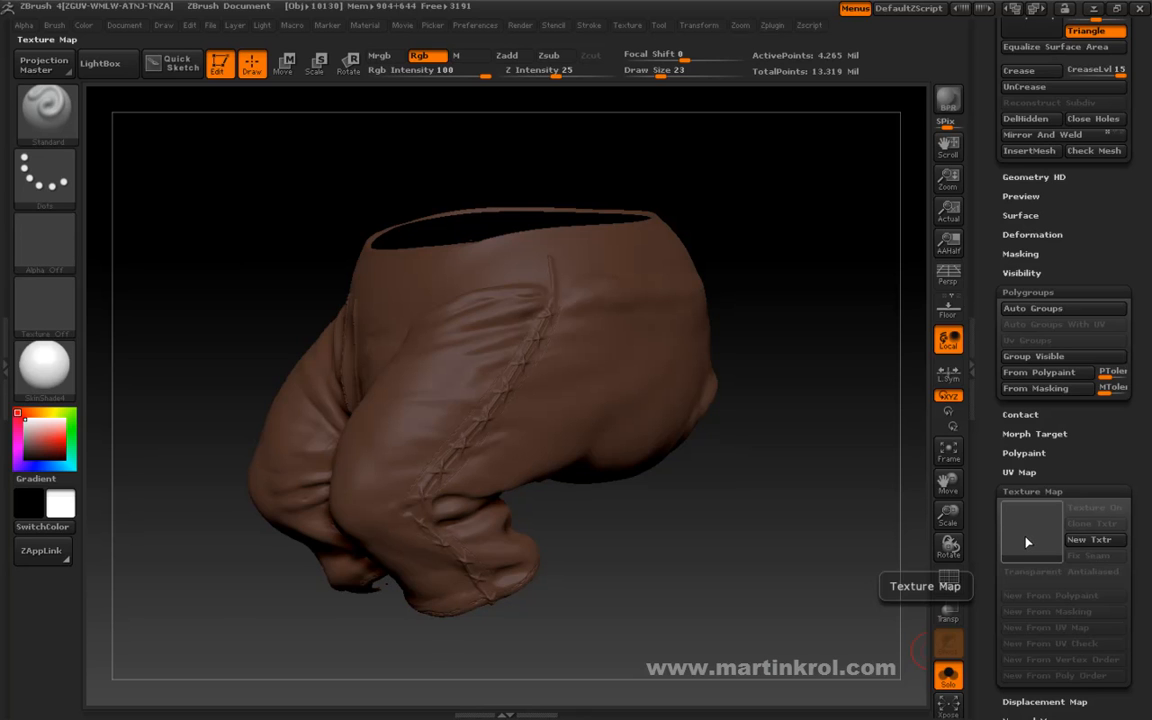
click(1024, 453)
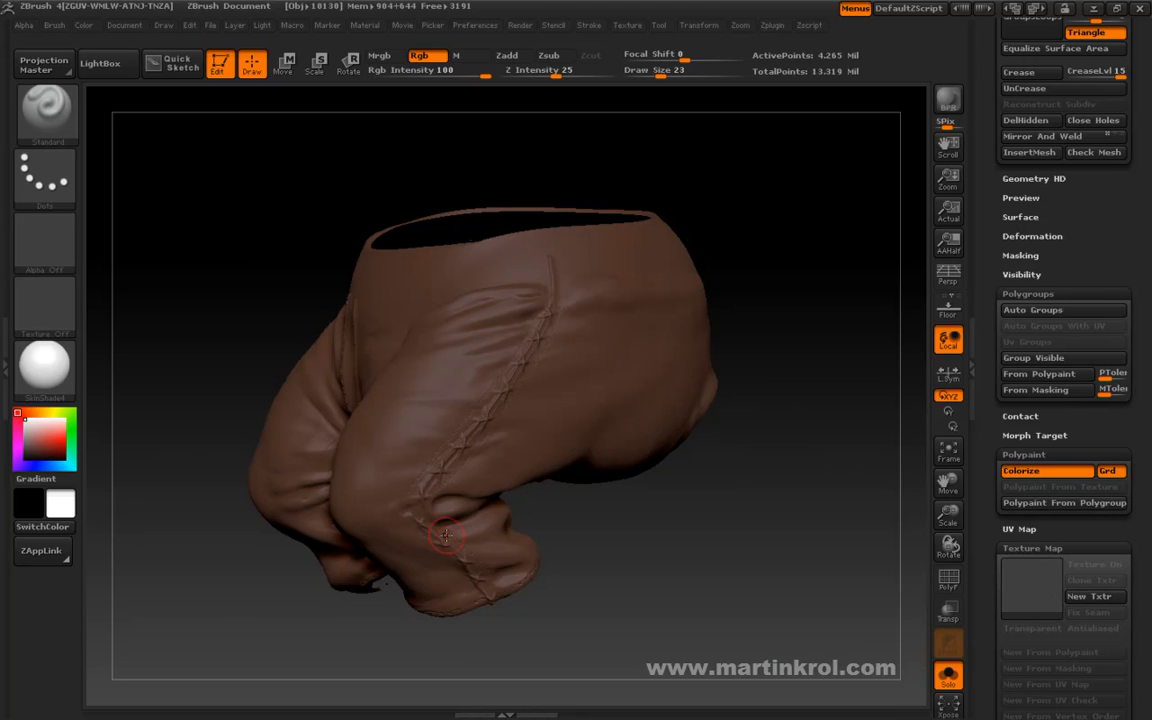
Examine the painted trousers' stitched seams and folds on both legs from the front and side.
drag(584, 589, 638, 548)
drag(616, 593, 613, 574)
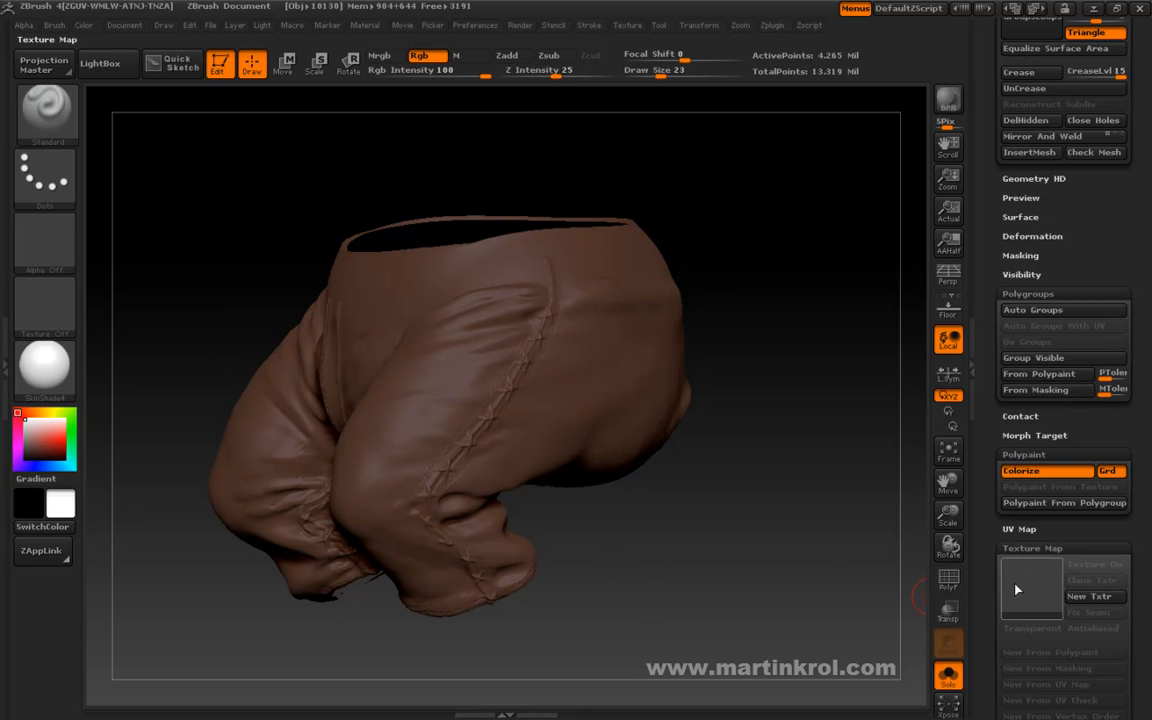
drag(654, 562, 663, 560)
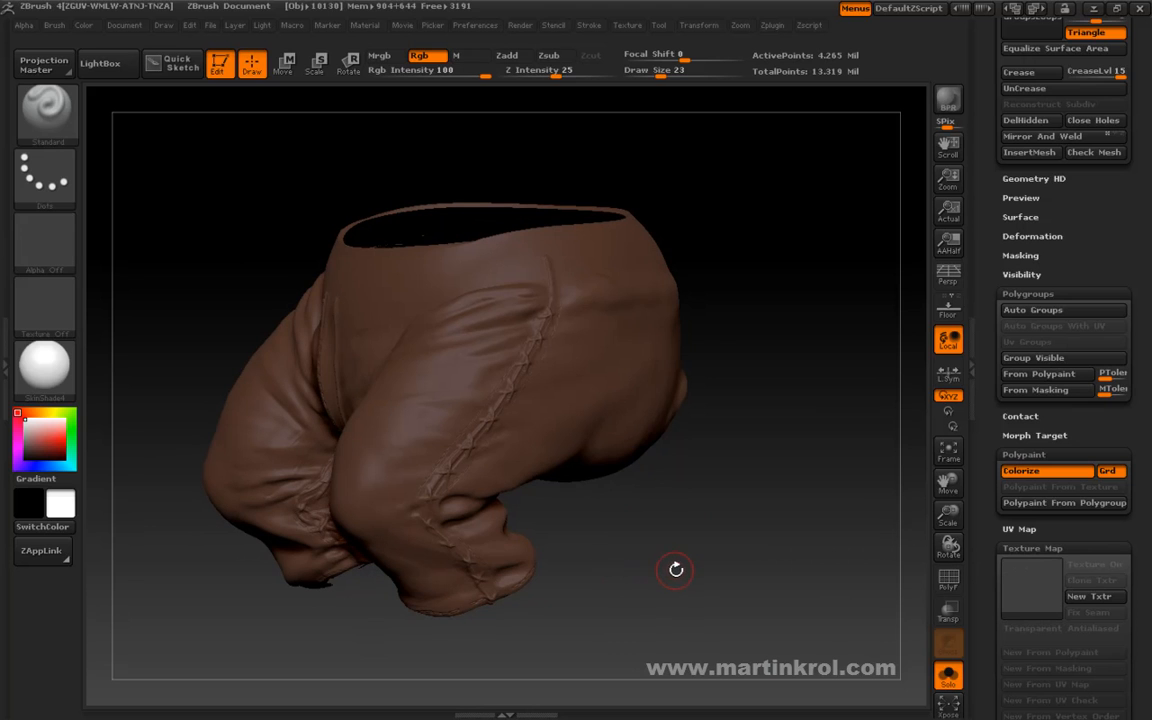
drag(610, 512, 604, 508)
drag(679, 489, 692, 533)
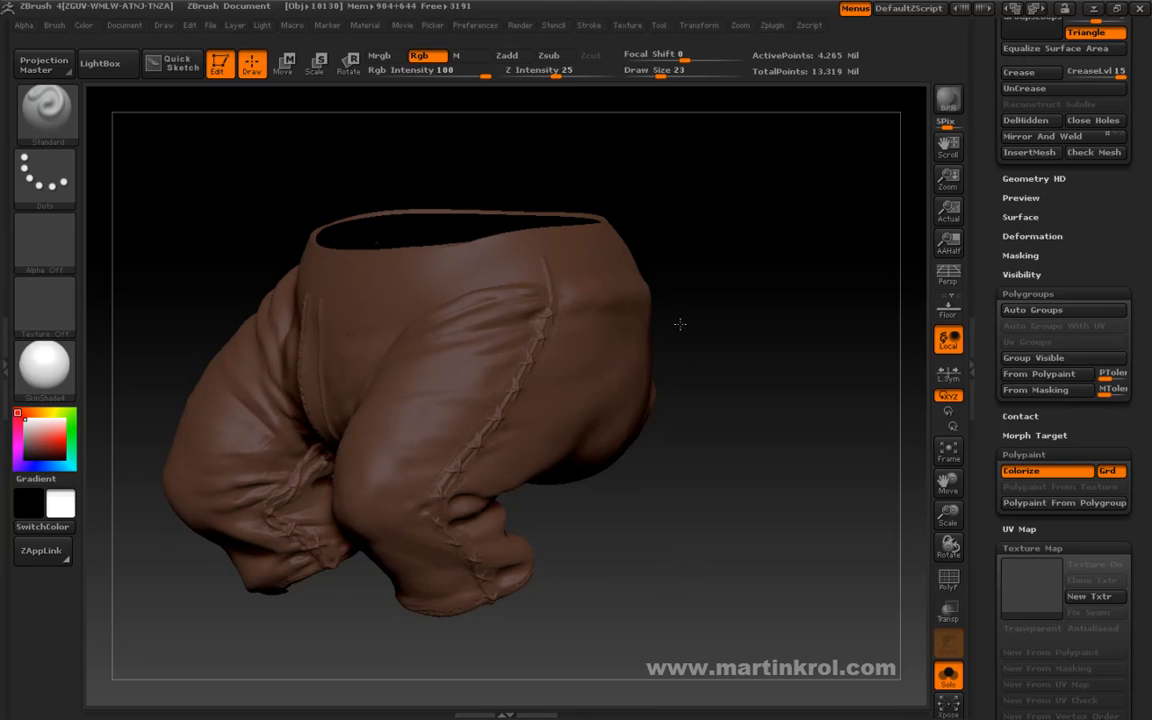
drag(673, 326, 598, 364)
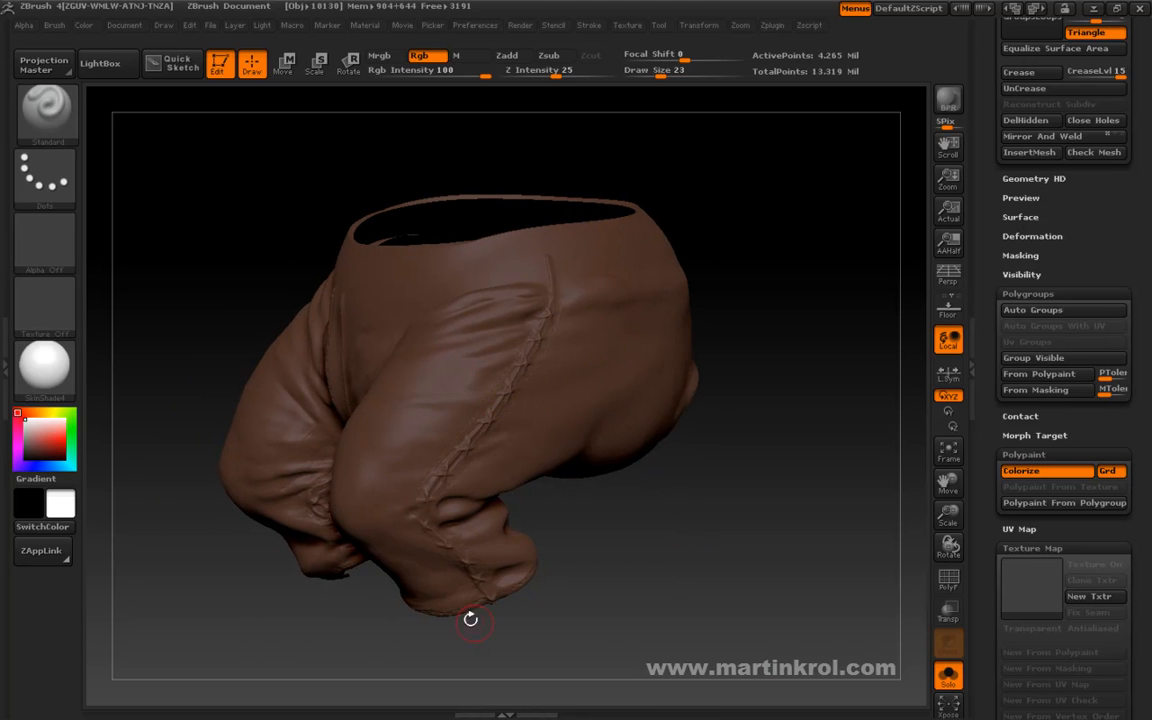
drag(514, 635, 532, 622)
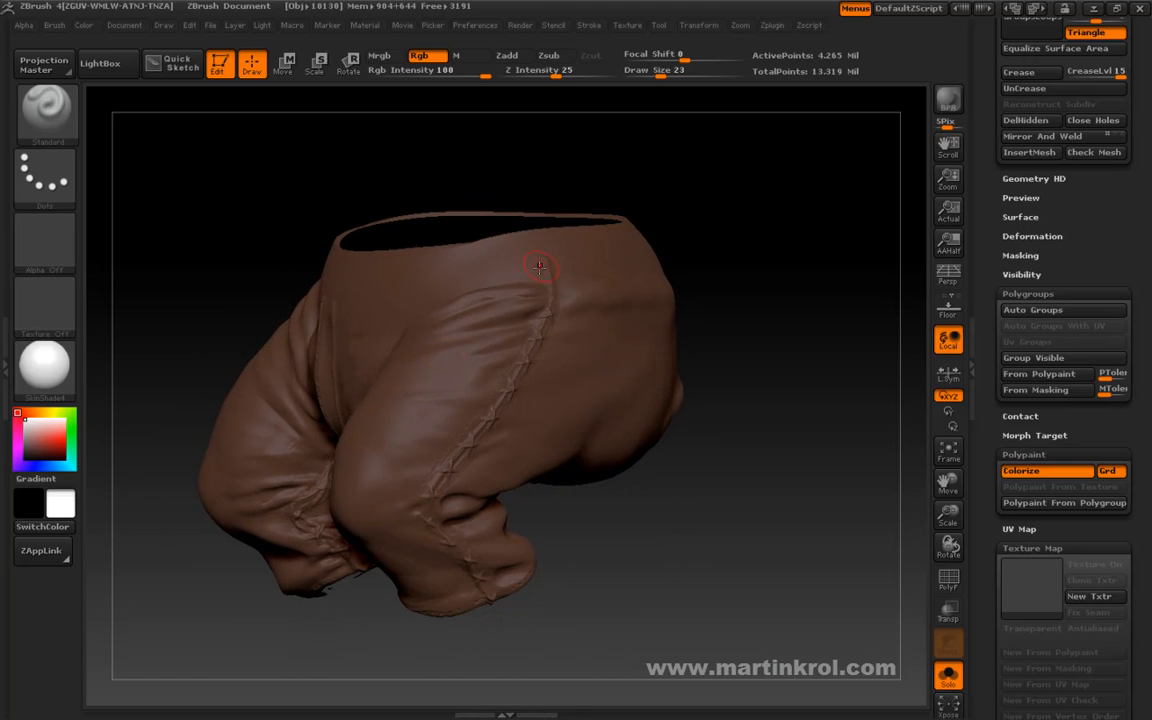
mouse_move(620, 548)
mouse_down()
mouse_move(636, 556)
mouse_move(625, 546)
mouse_up()
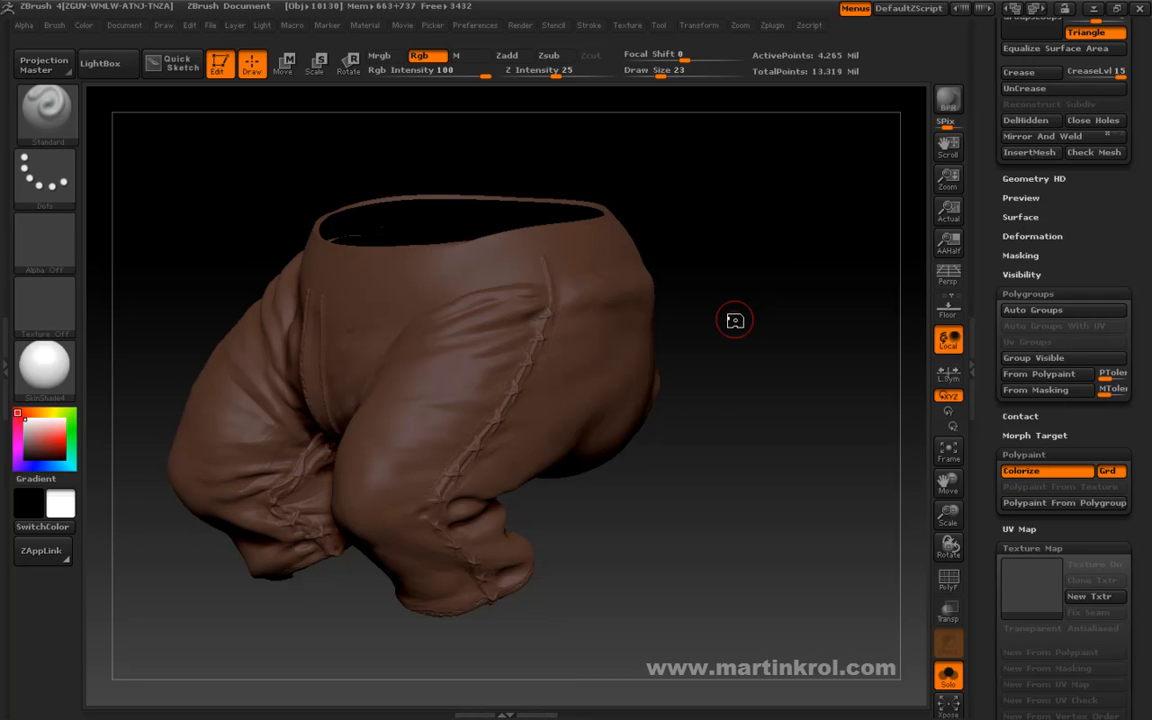
Set the brush draw size to 13 and examine the isolated trousers' seams from the front and side.
key(space)
drag(630, 368, 620, 366)
alt+drag(609, 576, 740, 560)
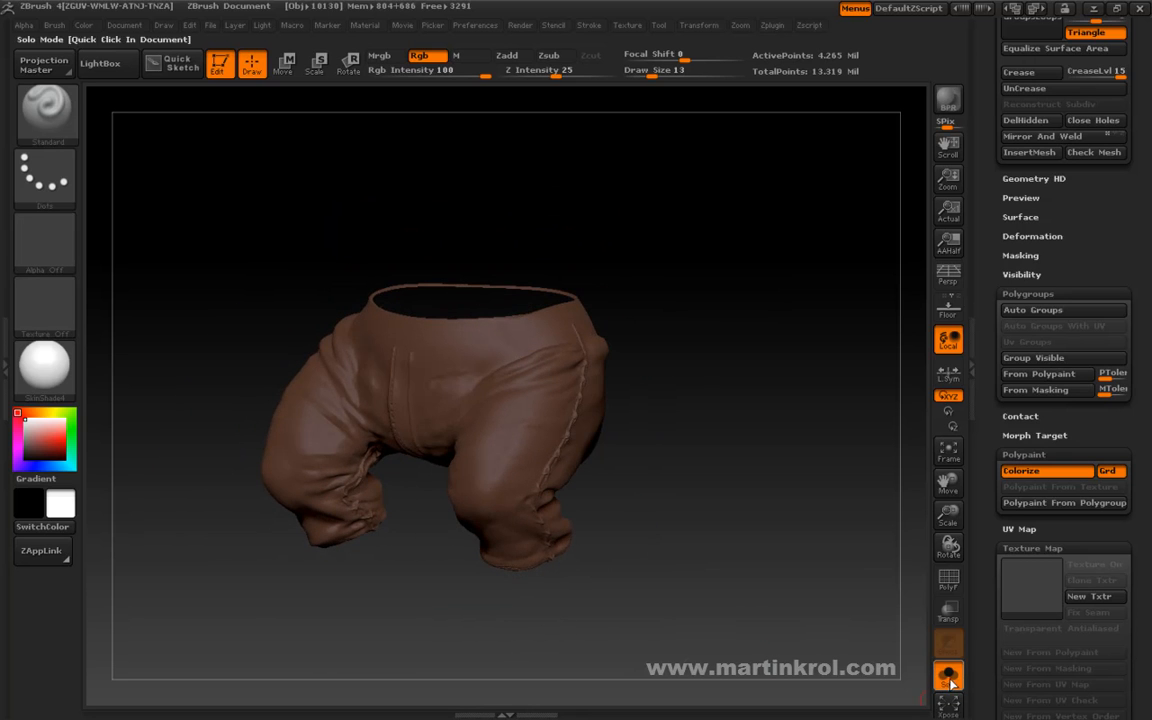
drag(745, 505, 554, 487)
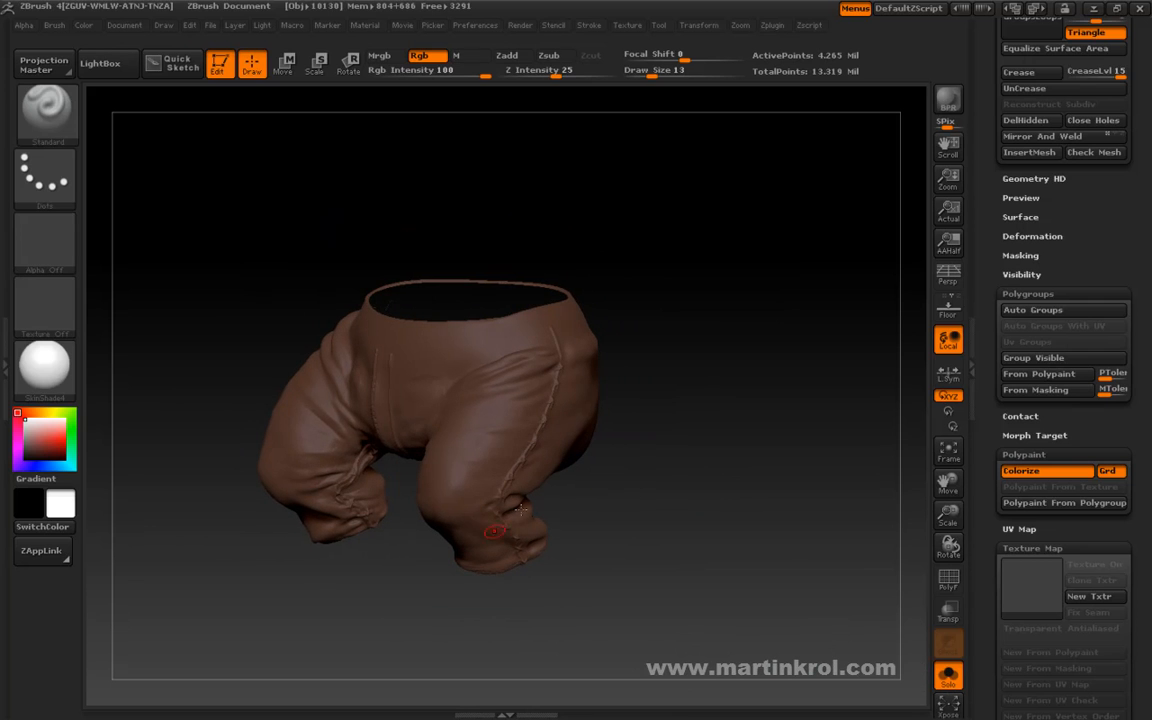
drag(616, 325, 740, 430)
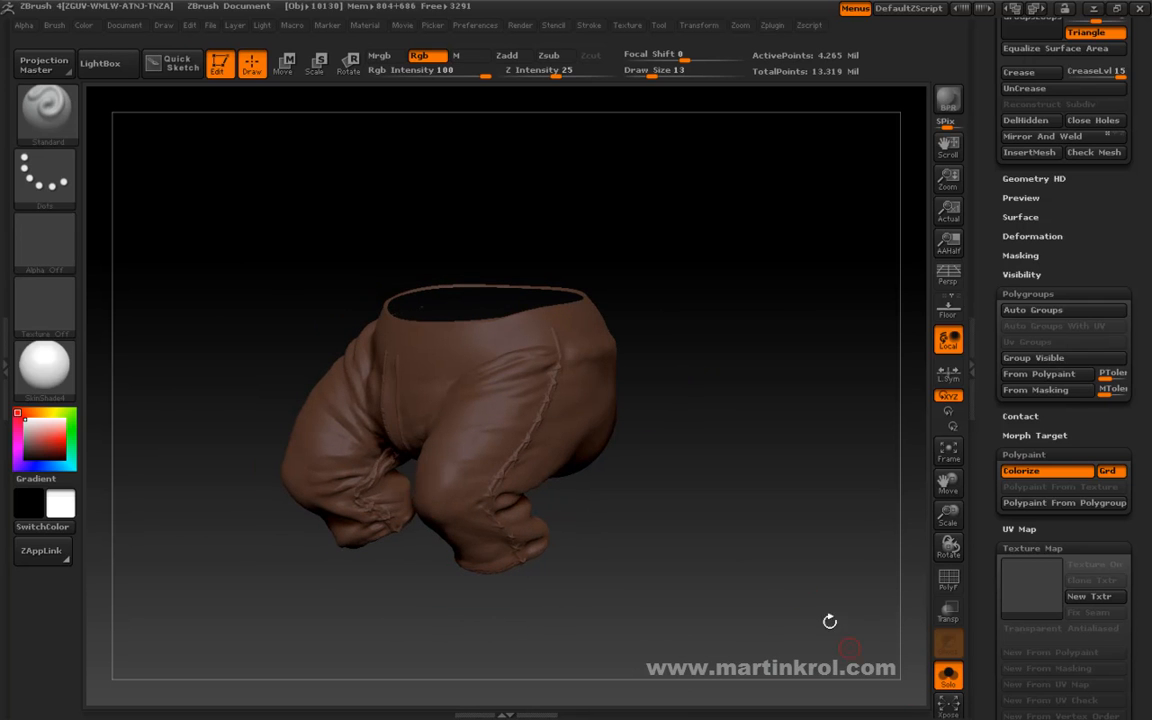
Leave Solo mode and examine the trousers together with the belt, shirt and body of the whole character.
click(788, 548)
drag(758, 494, 488, 236)
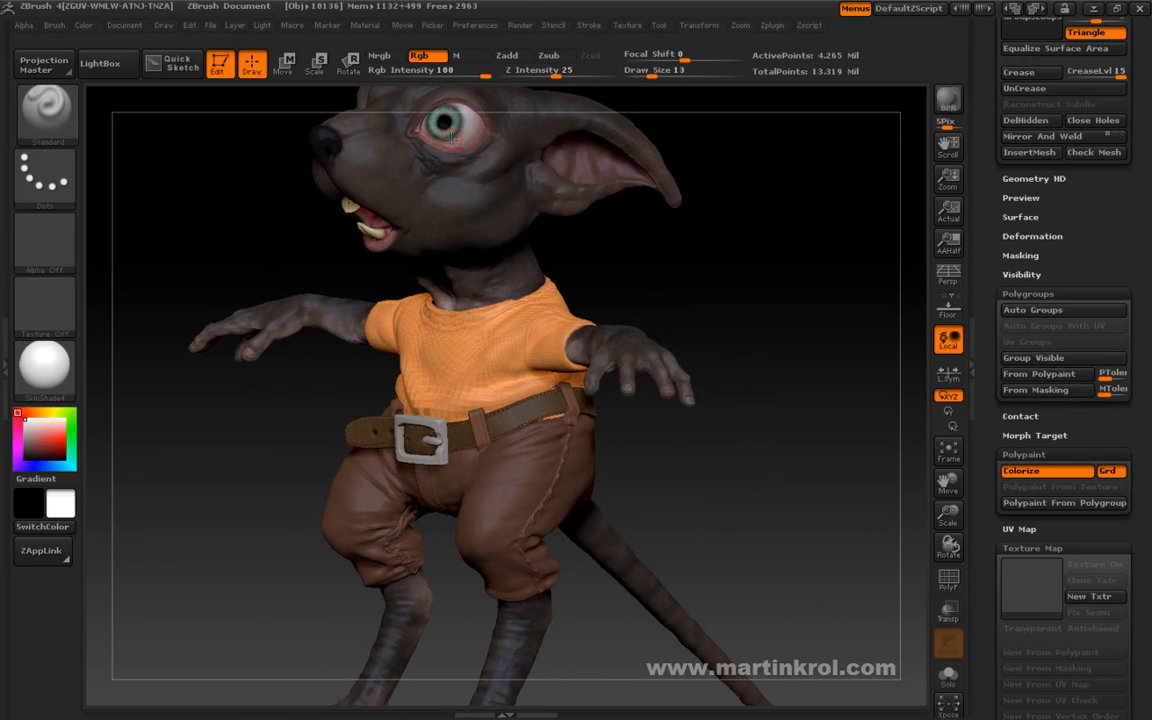
drag(697, 290, 717, 309)
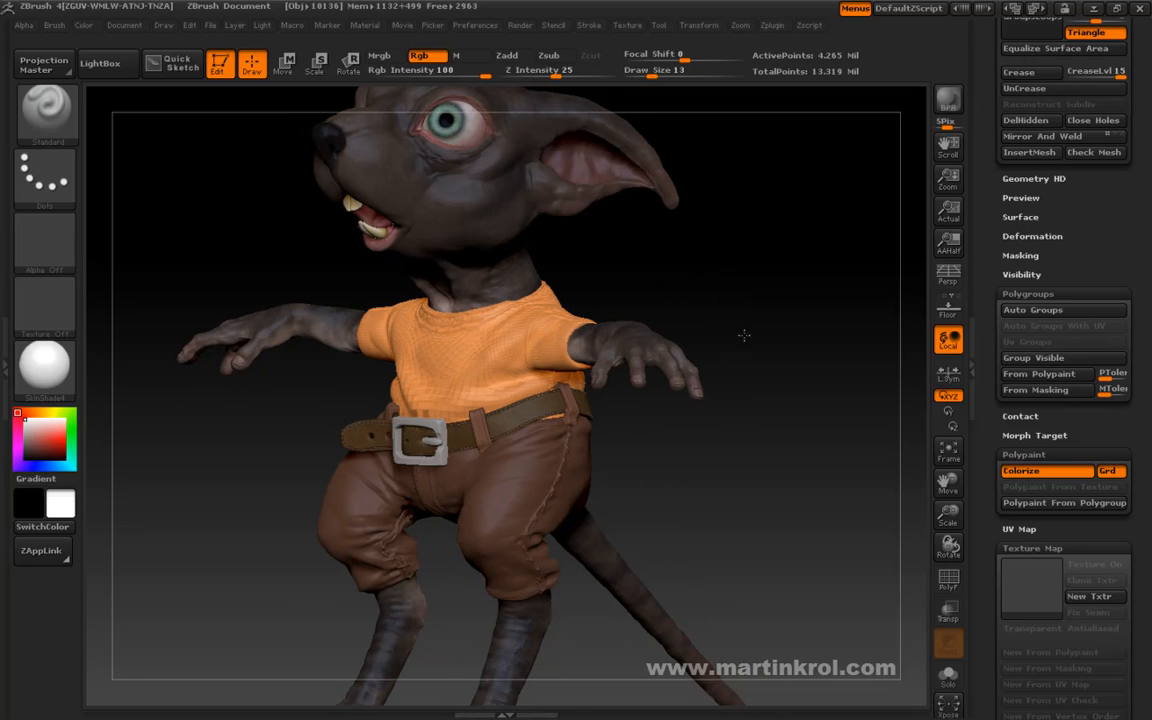
drag(743, 332, 744, 340)
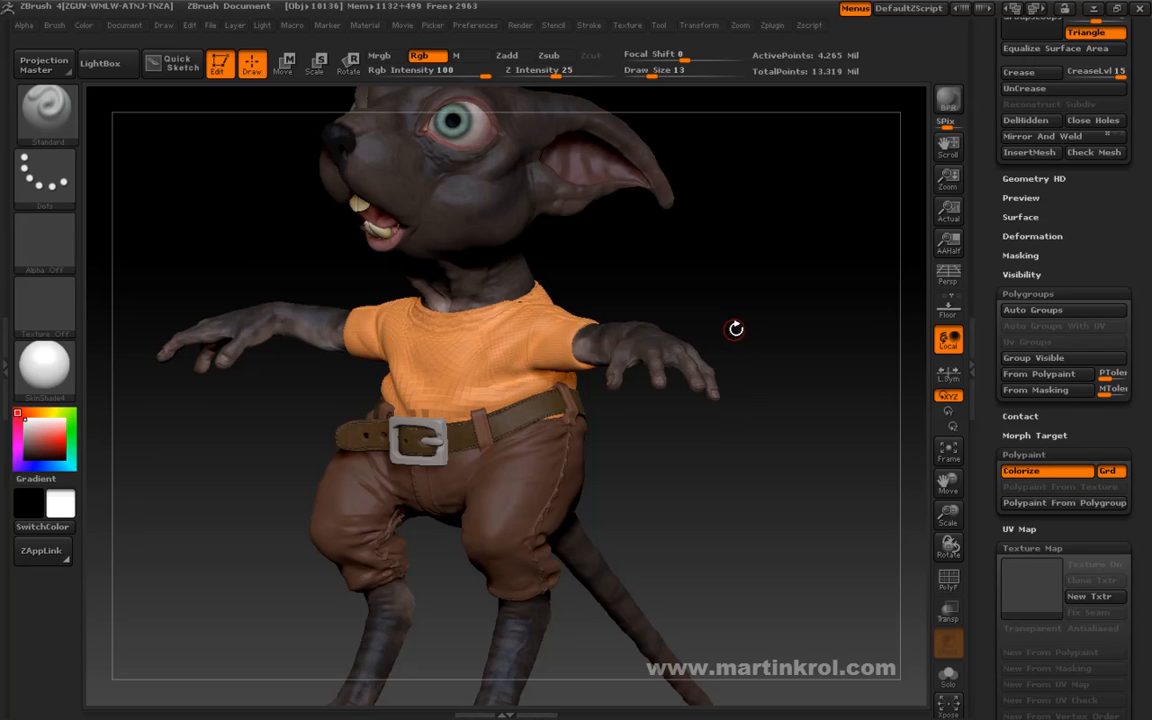
drag(743, 301, 725, 336)
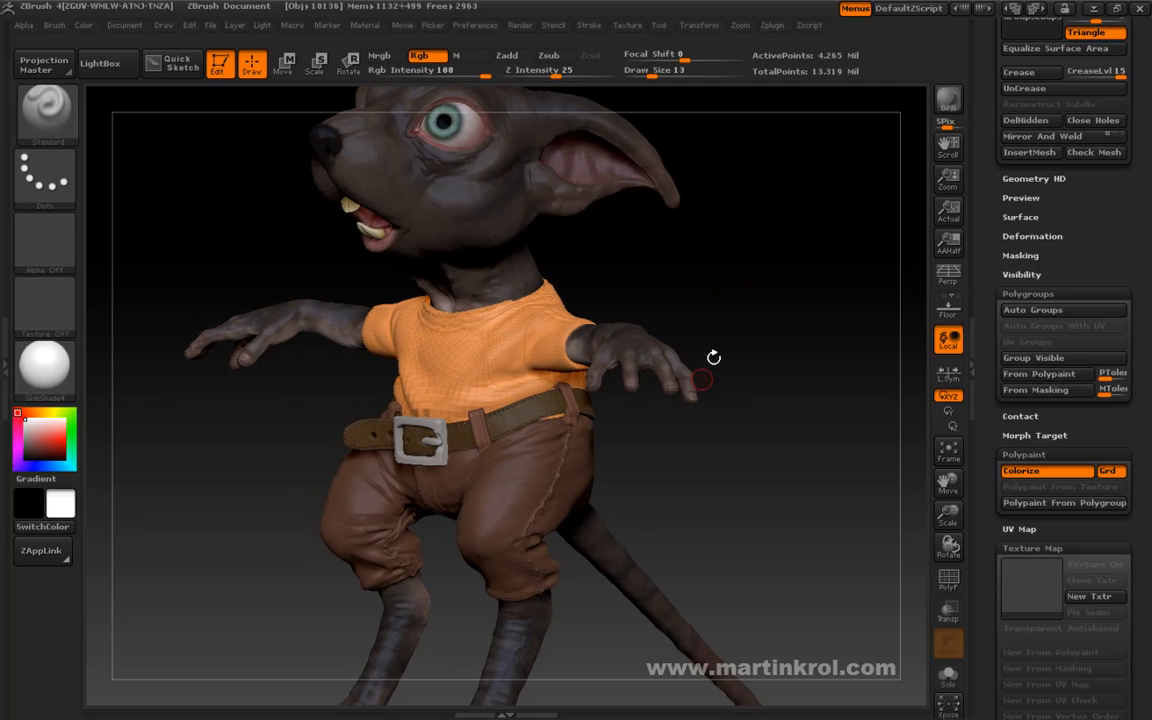
Isolate the trousers in Solo mode and display their polyframe with the polygroup colours.
click(948, 675)
drag(717, 515, 710, 547)
click(948, 578)
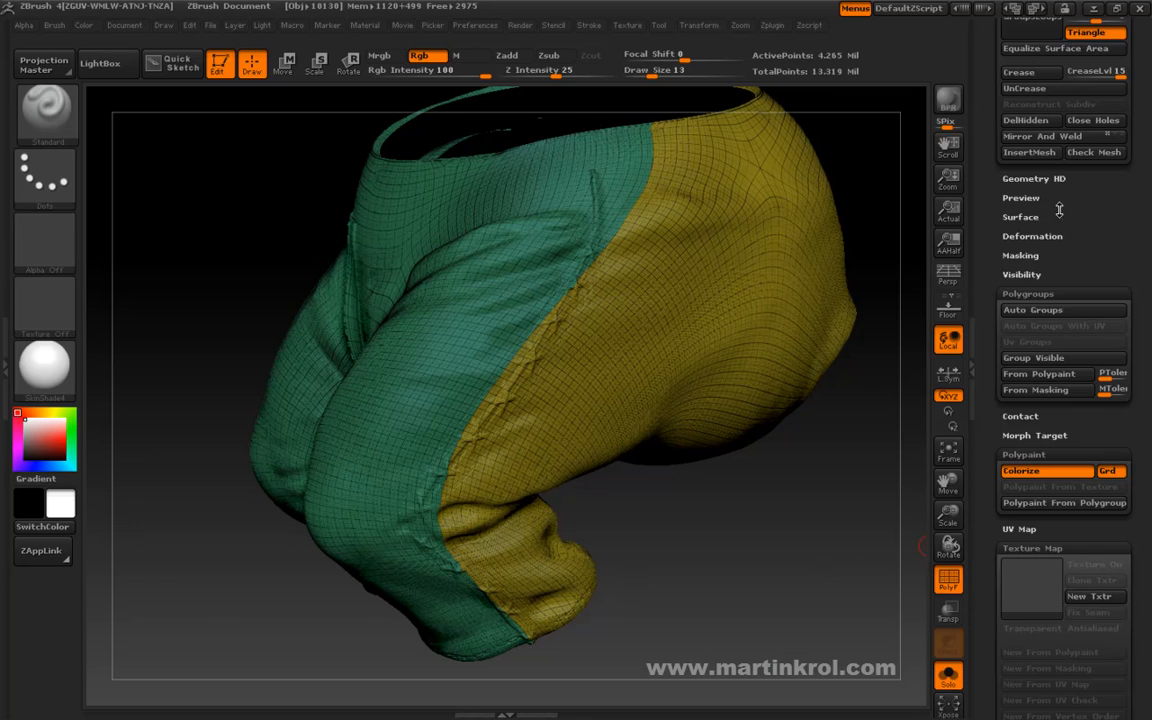
Lower the trousers to subdivision level 1 and examine where the green and yellow polygroups divide the legs and waist.
scroll(1070, 351, up, 3)
scroll(1070, 351, up, 6)
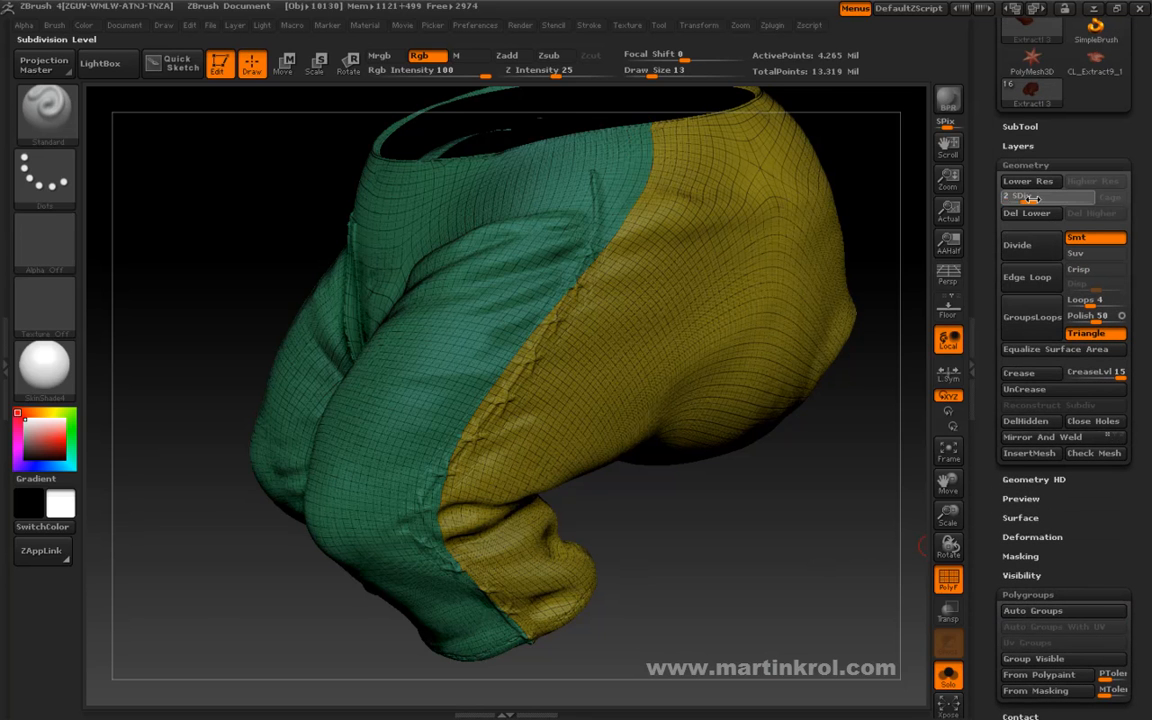
key(shift+d)
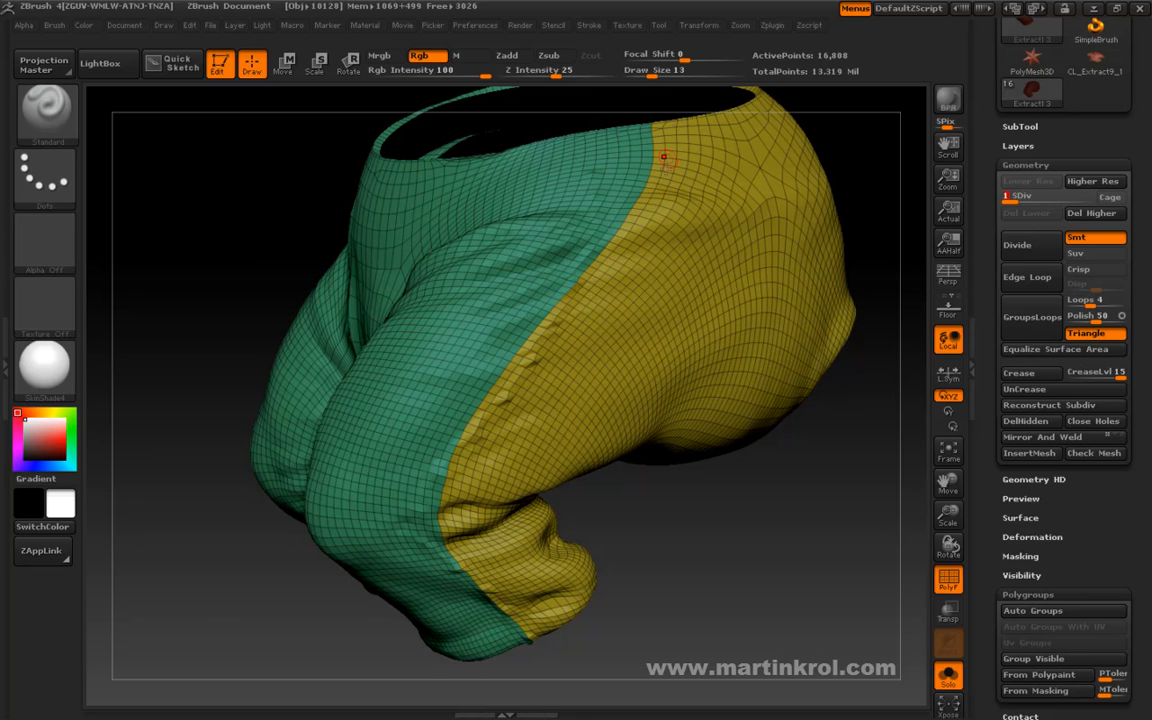
mouse_move(619, 633)
mouse_down()
mouse_move(617, 553)
mouse_move(674, 540)
mouse_move(771, 483)
mouse_move(862, 467)
mouse_move(774, 426)
mouse_move(690, 425)
mouse_move(724, 448)
mouse_move(725, 309)
mouse_move(689, 283)
mouse_move(743, 278)
mouse_move(704, 274)
mouse_up()
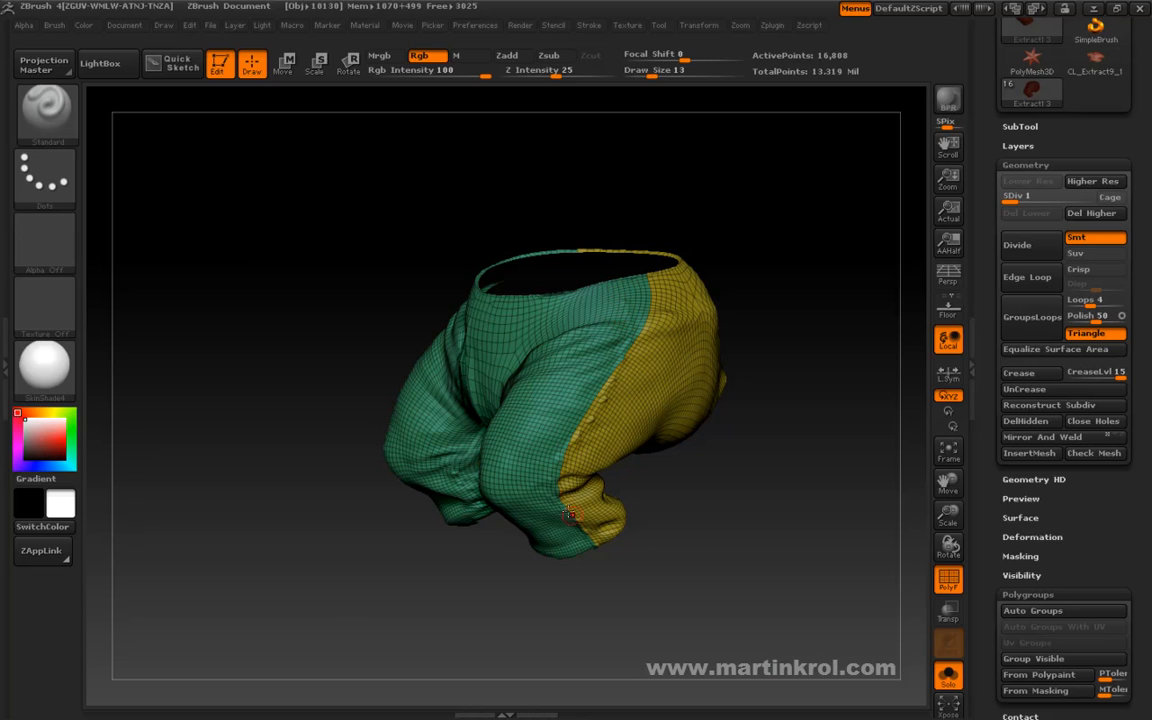
drag(635, 588, 626, 567)
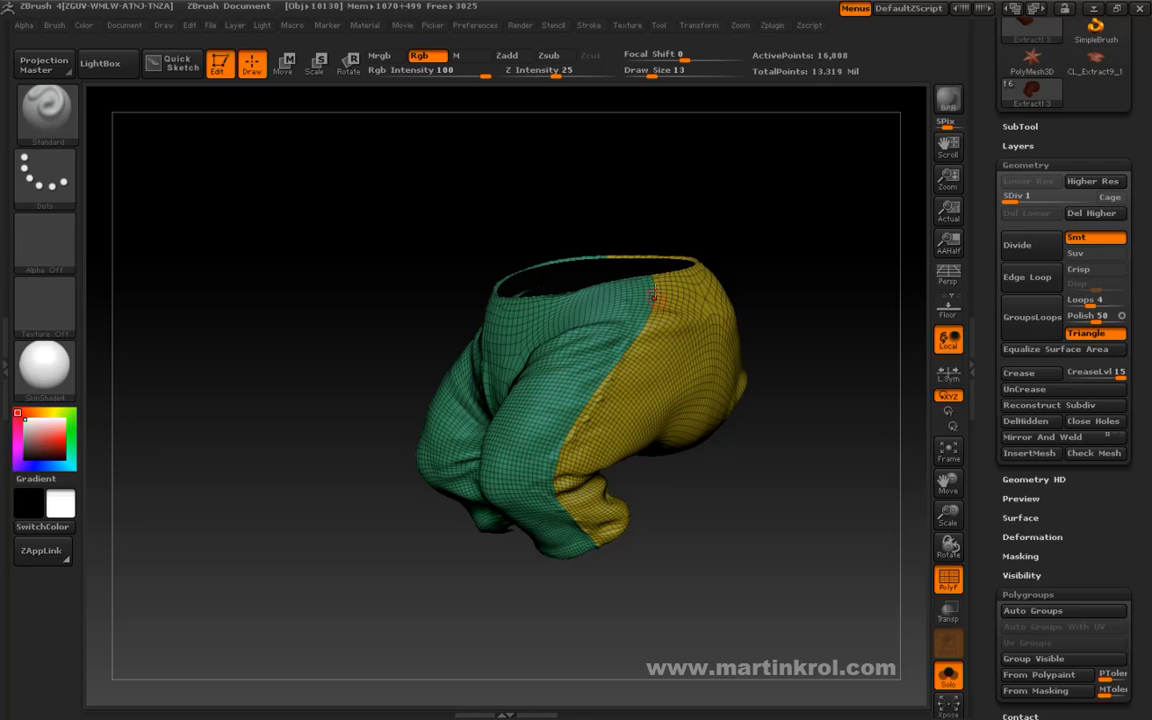
drag(643, 534, 747, 572)
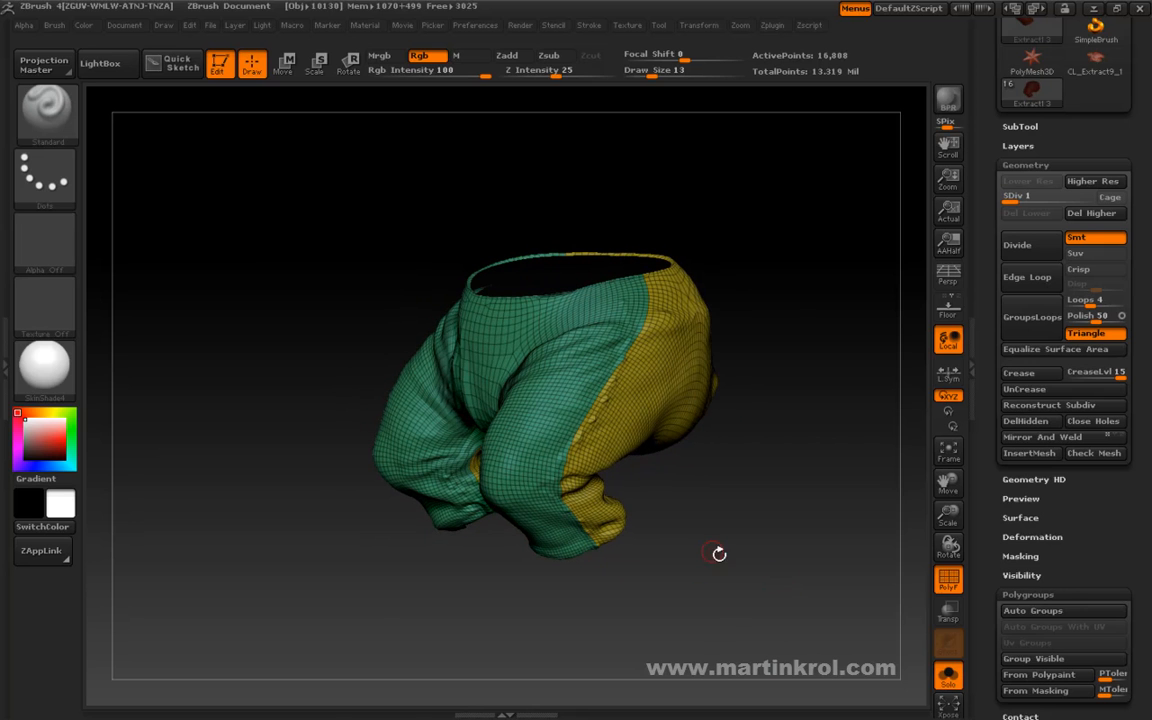
mouse_move(787, 303)
mouse_down()
mouse_move(773, 283)
mouse_move(800, 291)
mouse_move(777, 260)
mouse_move(893, 297)
mouse_move(805, 272)
mouse_move(708, 276)
mouse_move(766, 314)
mouse_move(697, 309)
mouse_move(692, 334)
mouse_move(579, 444)
mouse_up()
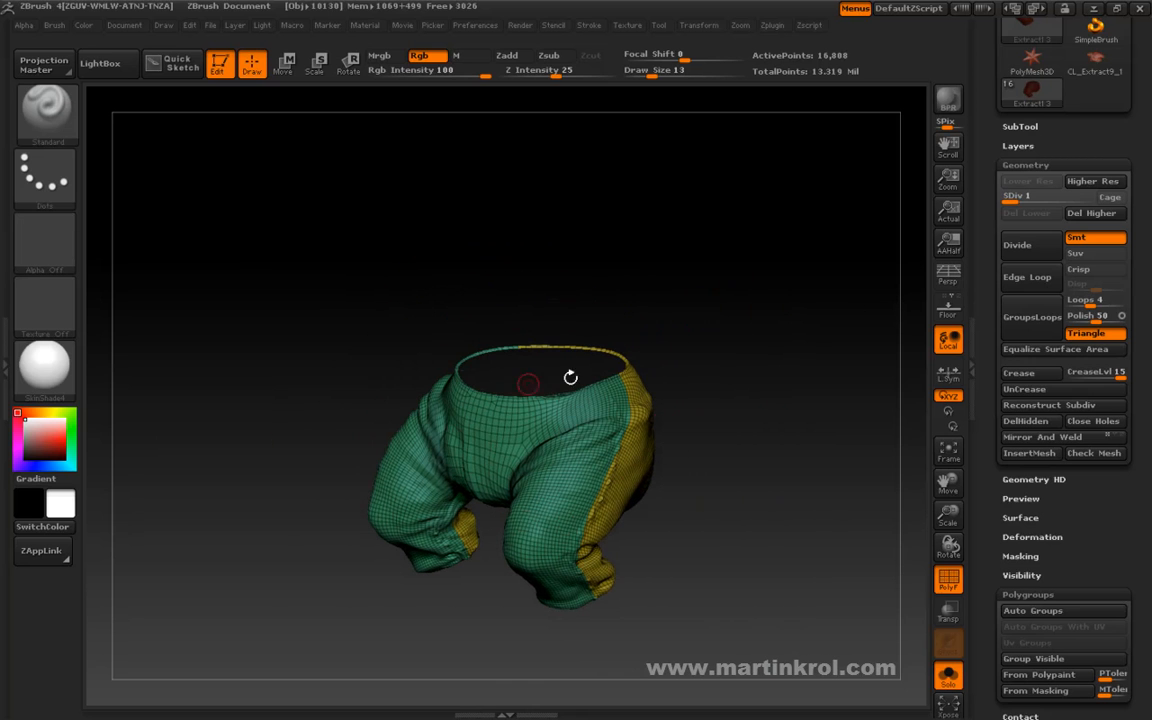
drag(674, 324, 718, 156)
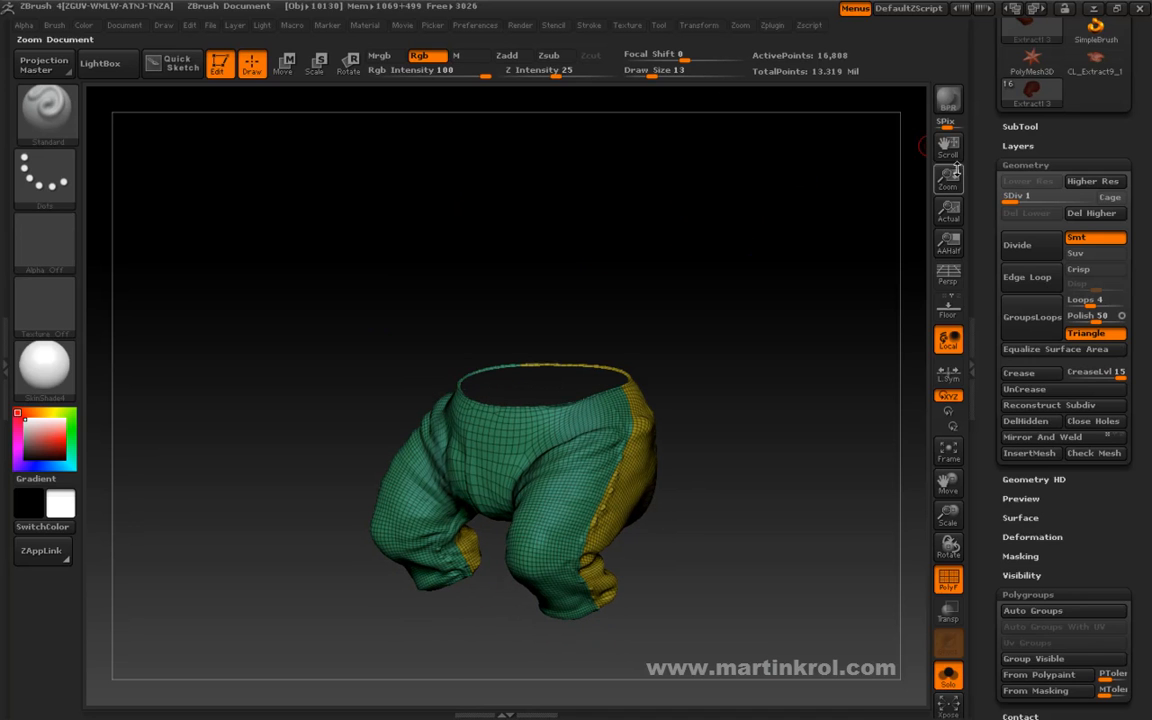
Collapse the trousers' Geometry, Polygroups, Polypaint and Texture Map settings.
click(1027, 164)
click(1026, 298)
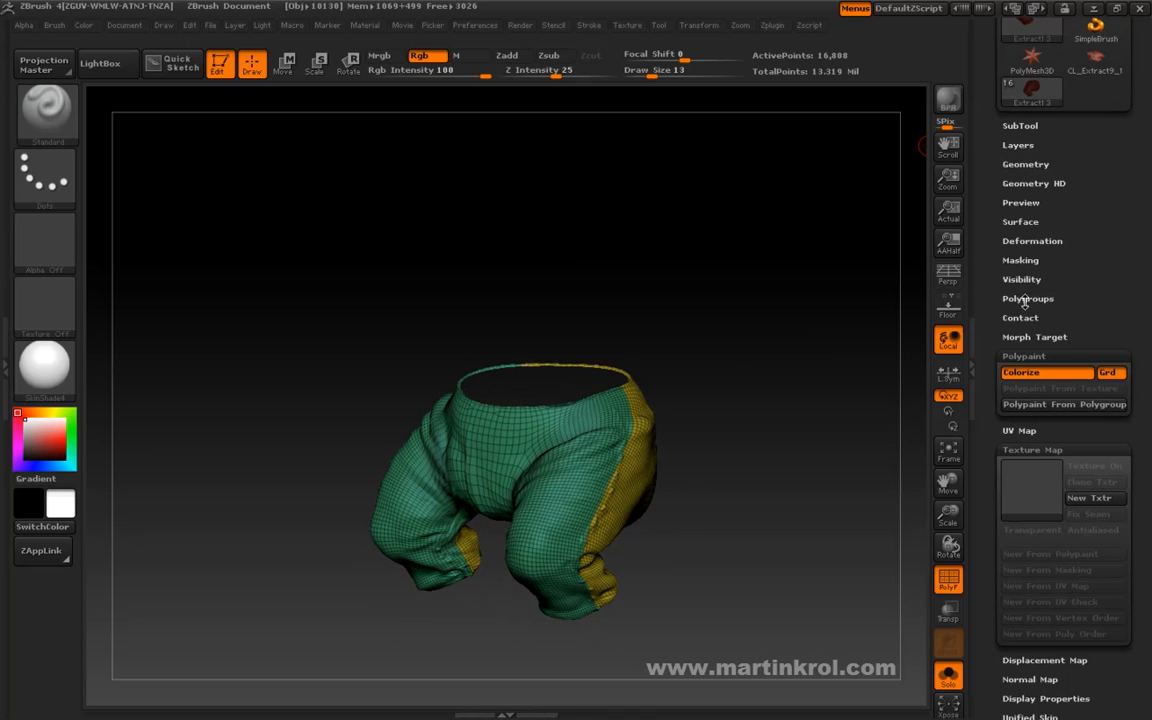
click(1015, 356)
click(1018, 393)
Enable the Polygroups option in UV Master and unwrap the trousers.
drag(994, 223, 1003, 491)
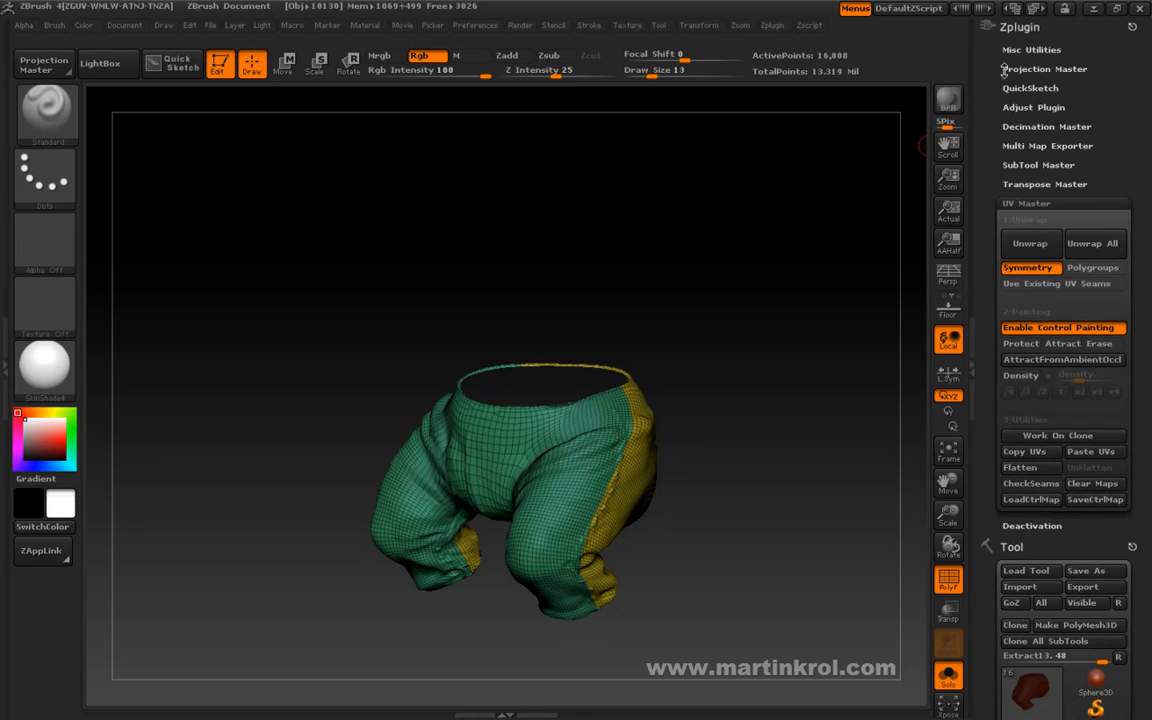
drag(986, 172, 986, 158)
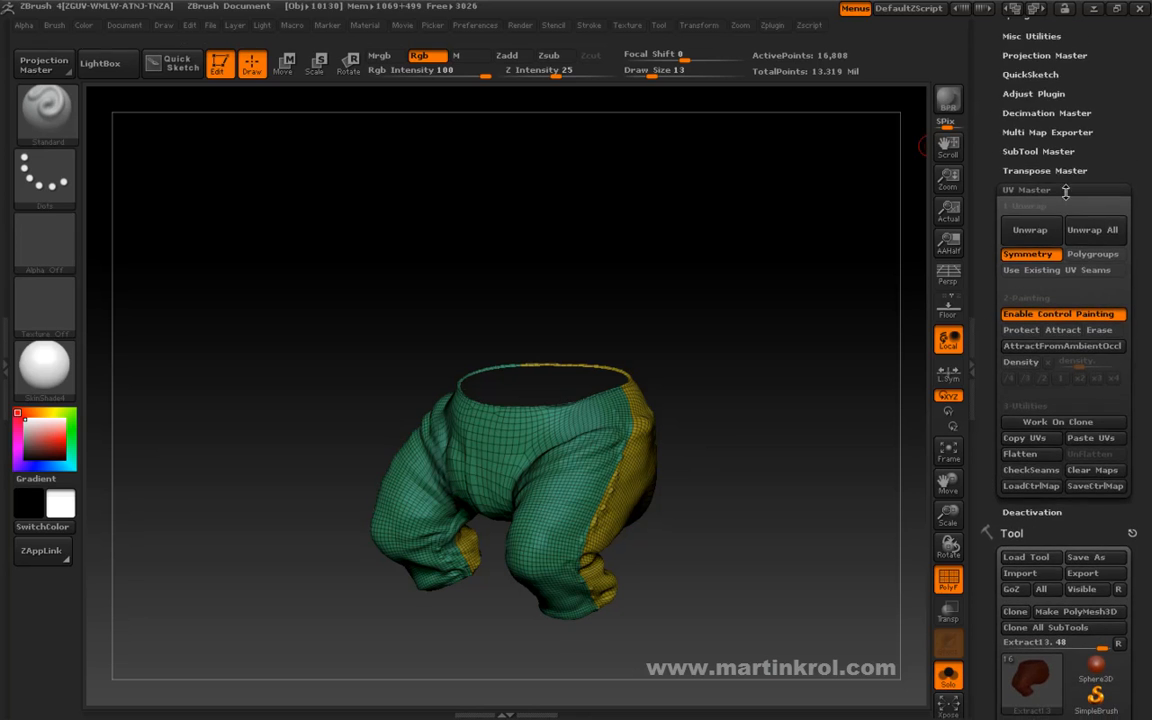
drag(745, 221, 825, 275)
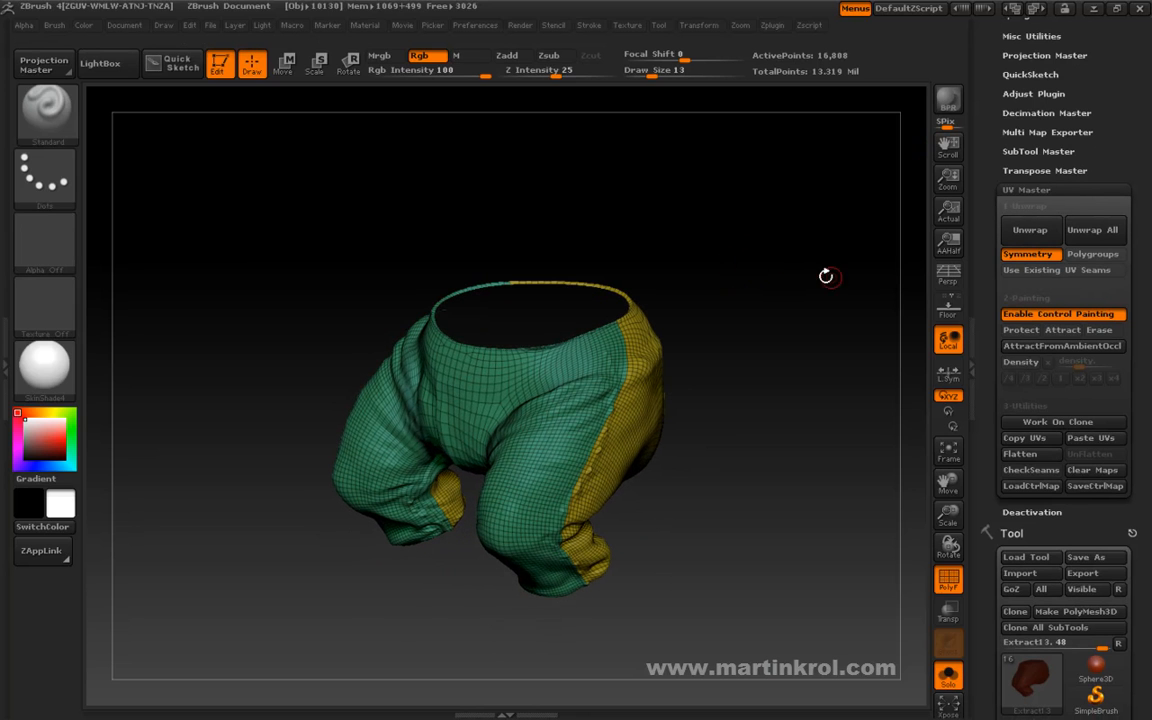
click(1088, 256)
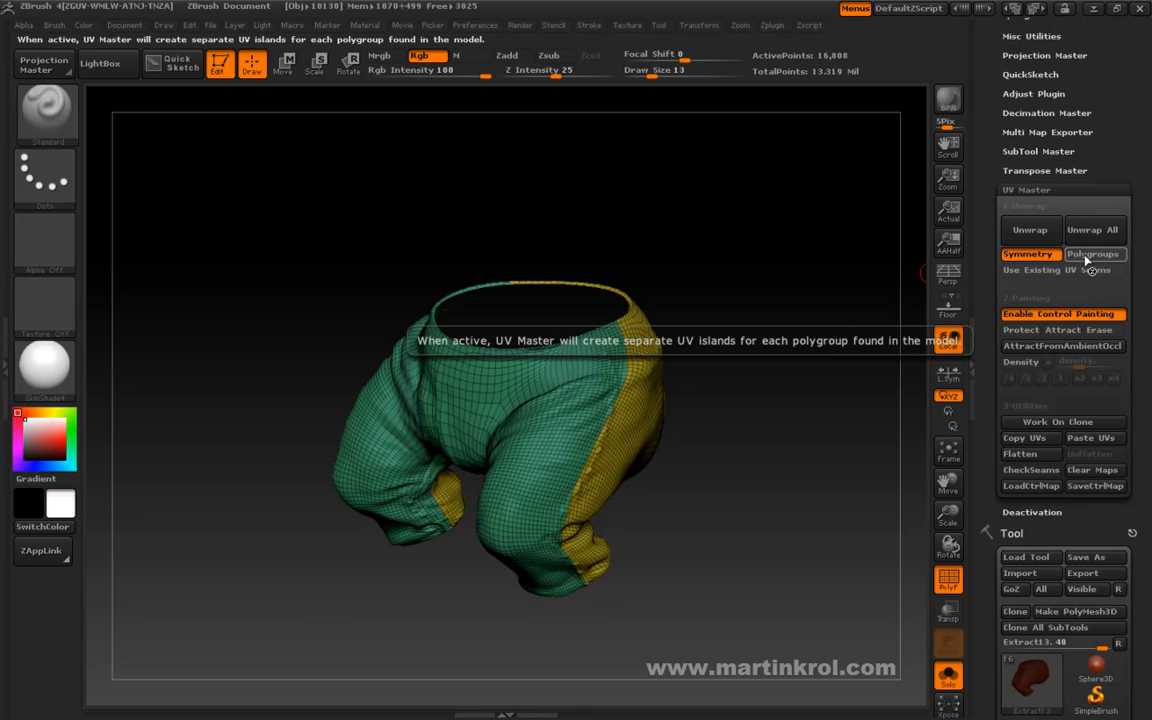
click(1029, 231)
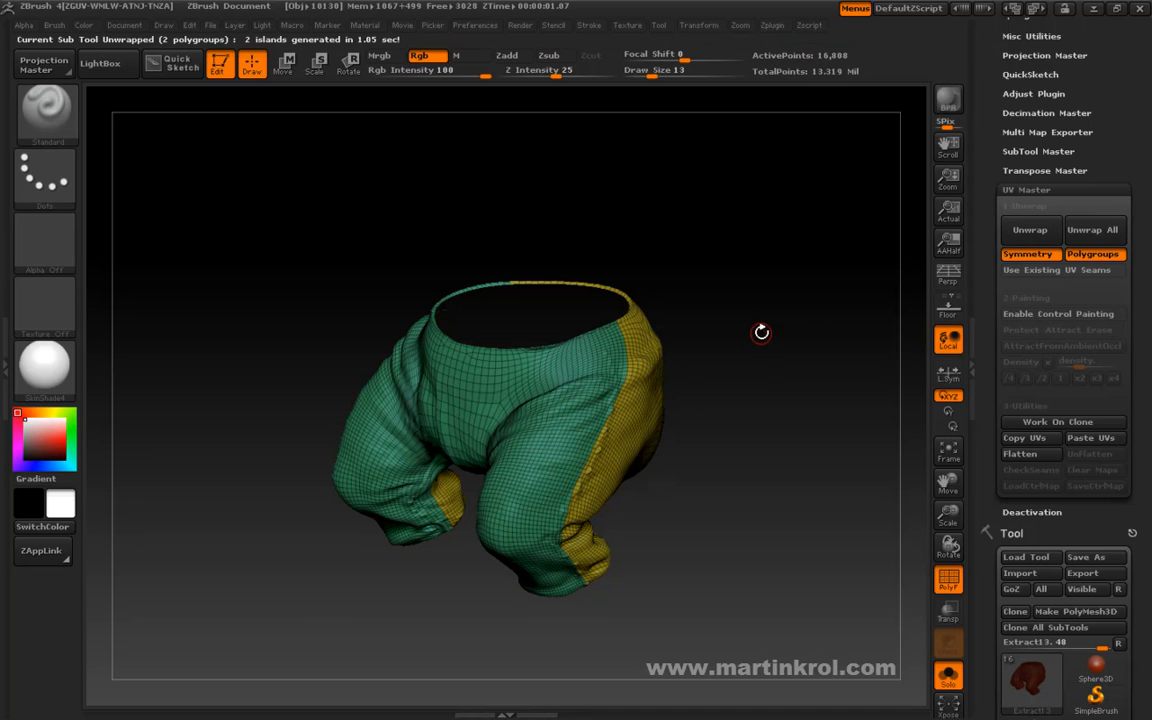
Morph the trousers into their flat UV layout and review the UV Master unwrap options.
scroll(1039, 410, down, 6)
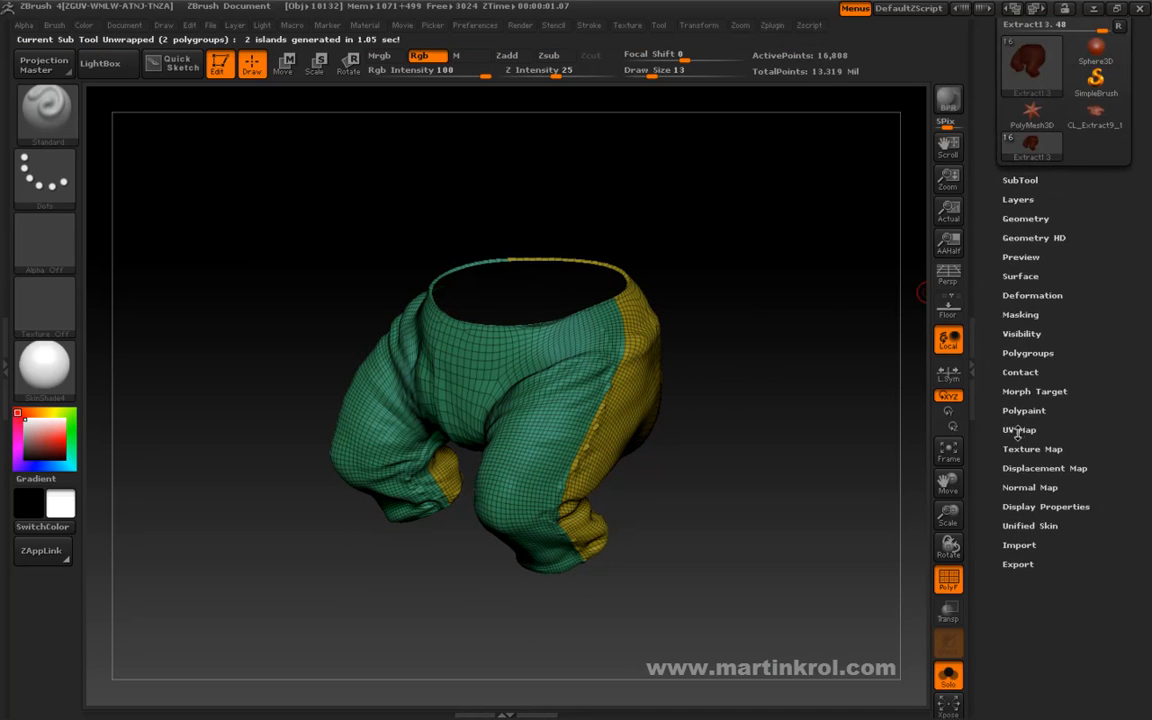
click(1019, 429)
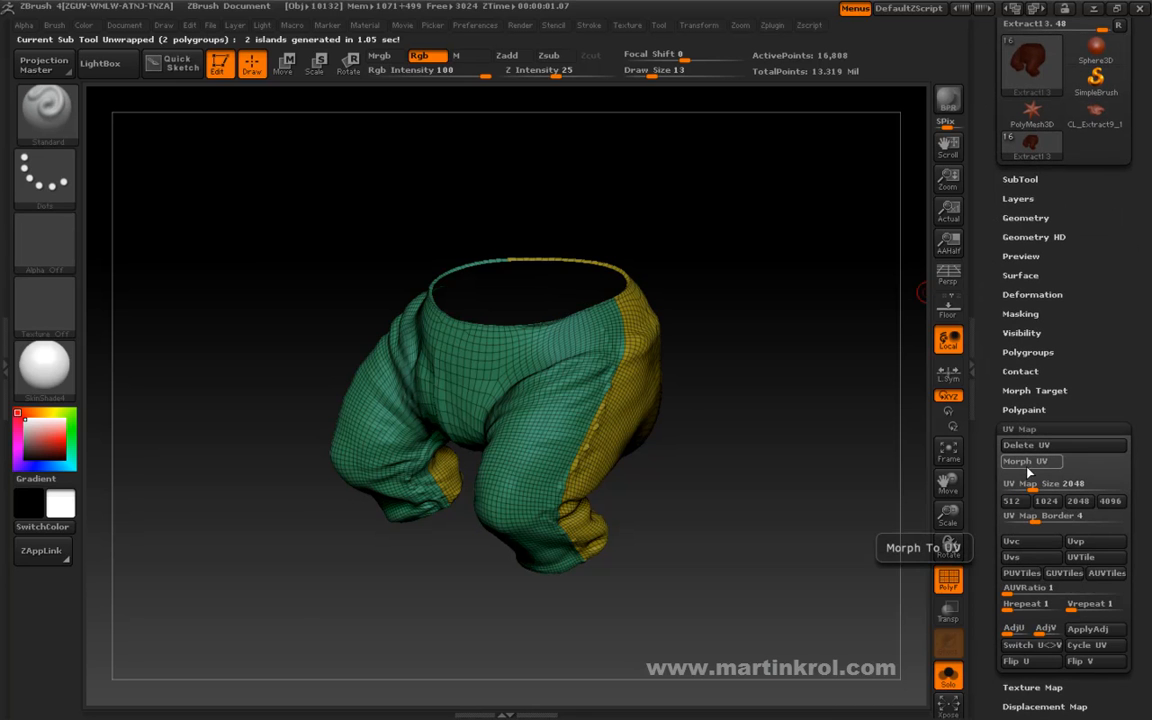
click(1026, 463)
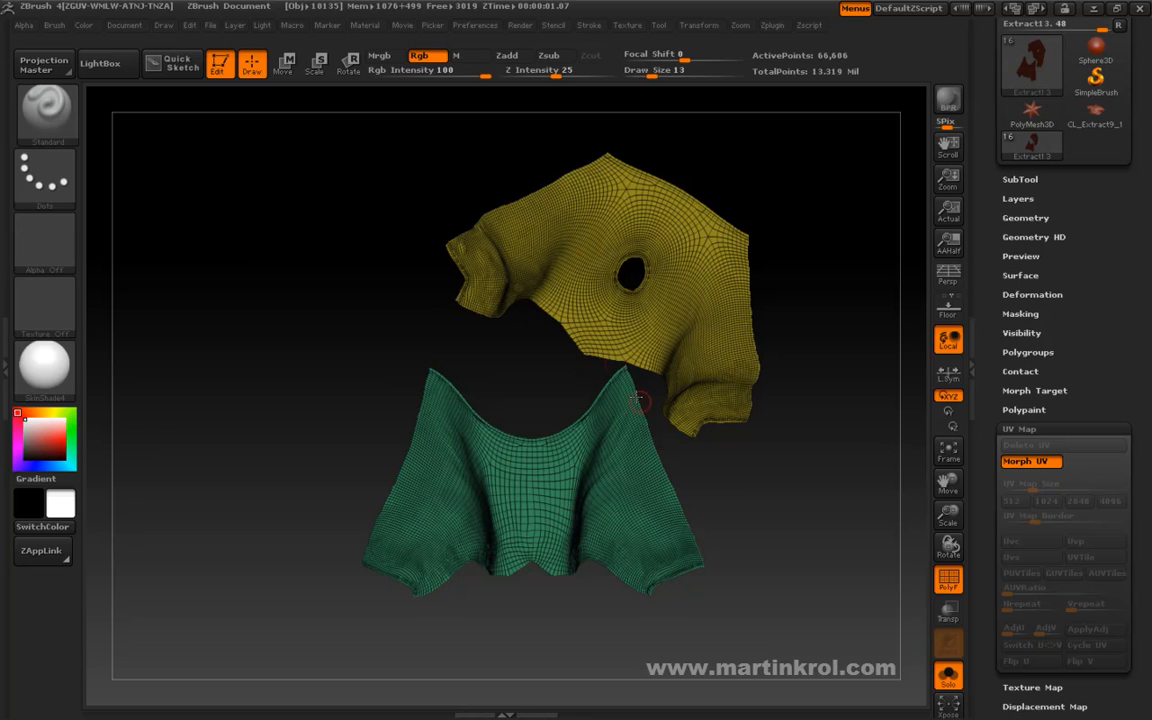
drag(1095, 320, 1075, 530)
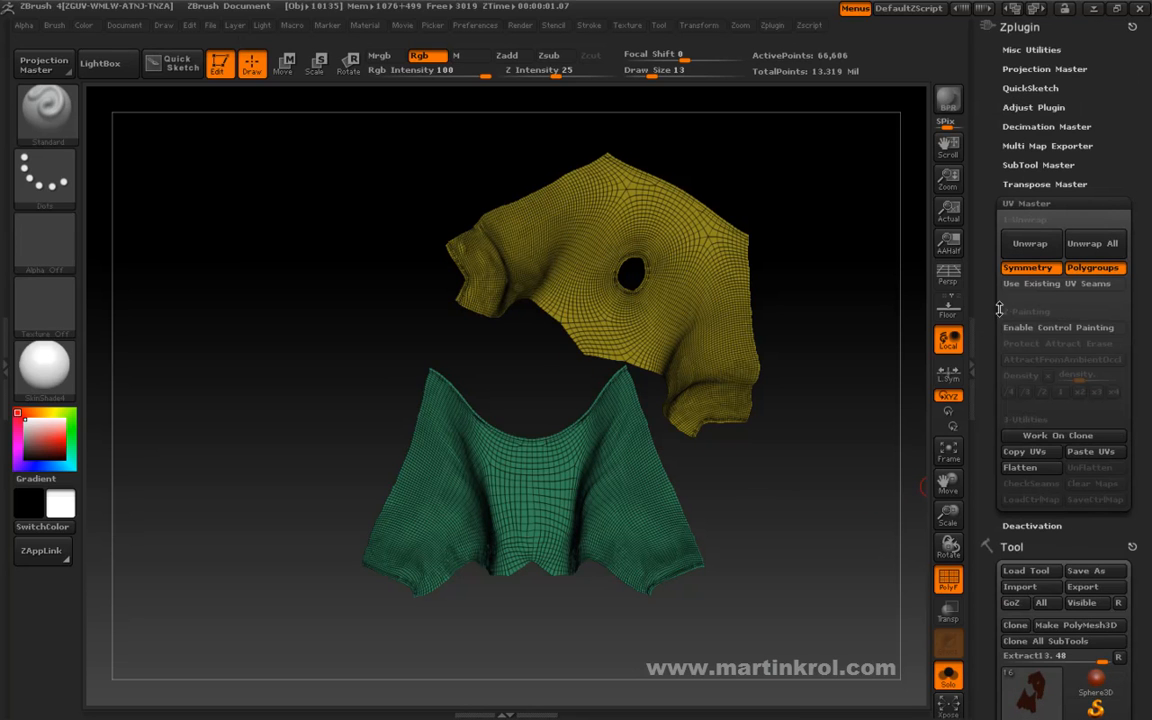
drag(997, 489, 1002, 262)
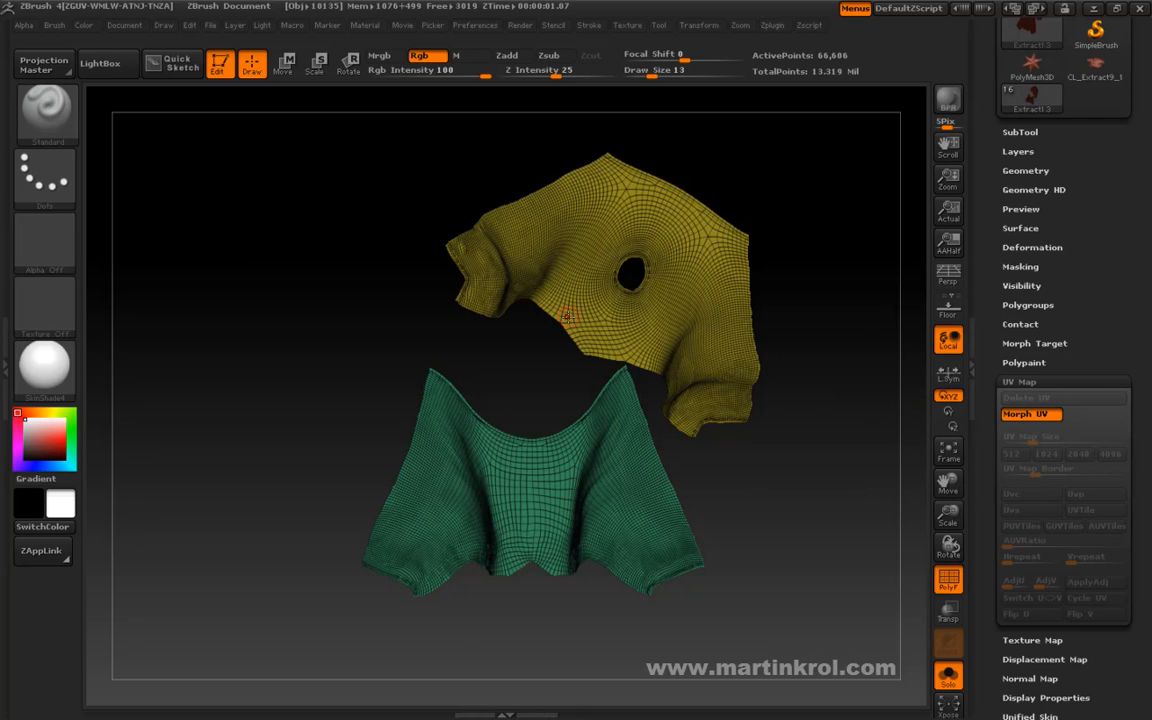
Set the brush draw size to 86 and choose the Move Topological brush for adjusting the flattened UV islands.
key(space)
drag(785, 343, 814, 344)
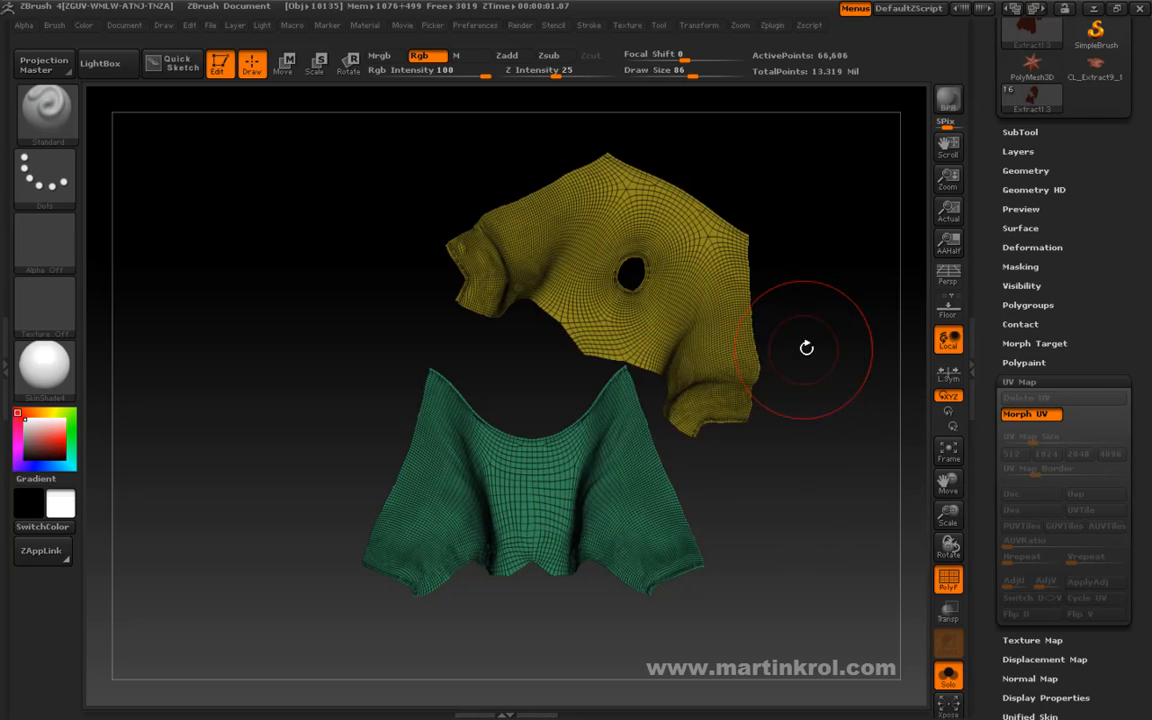
click(792, 408)
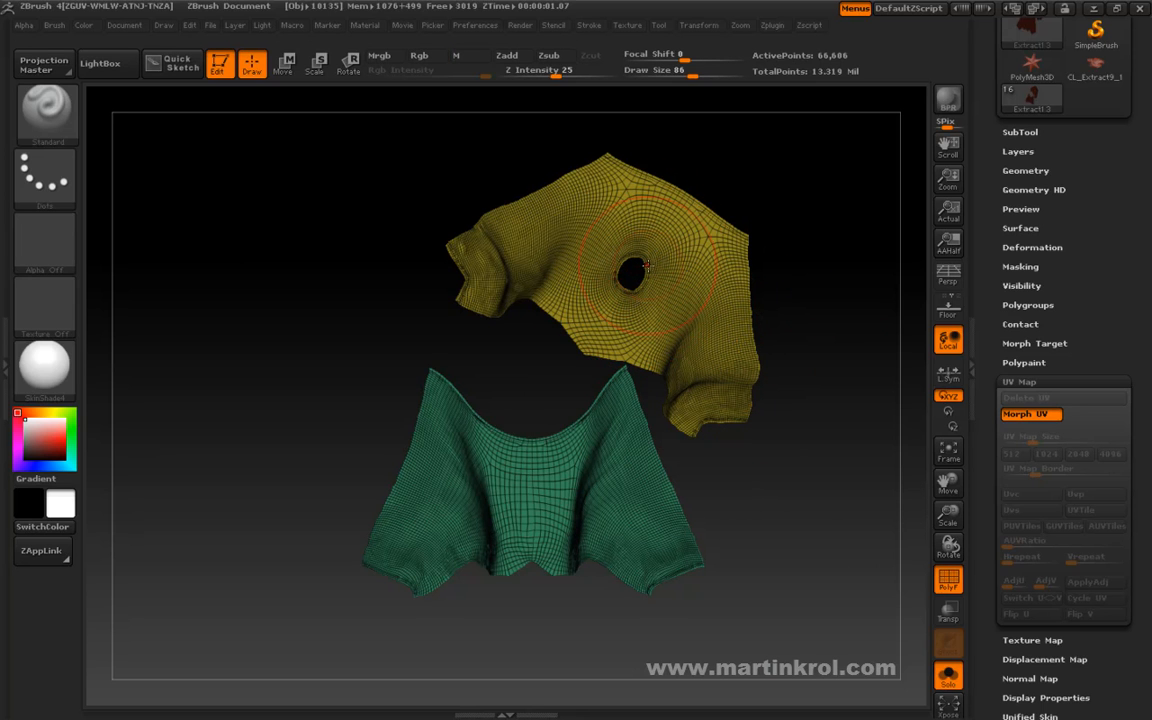
key(b)
key(m)
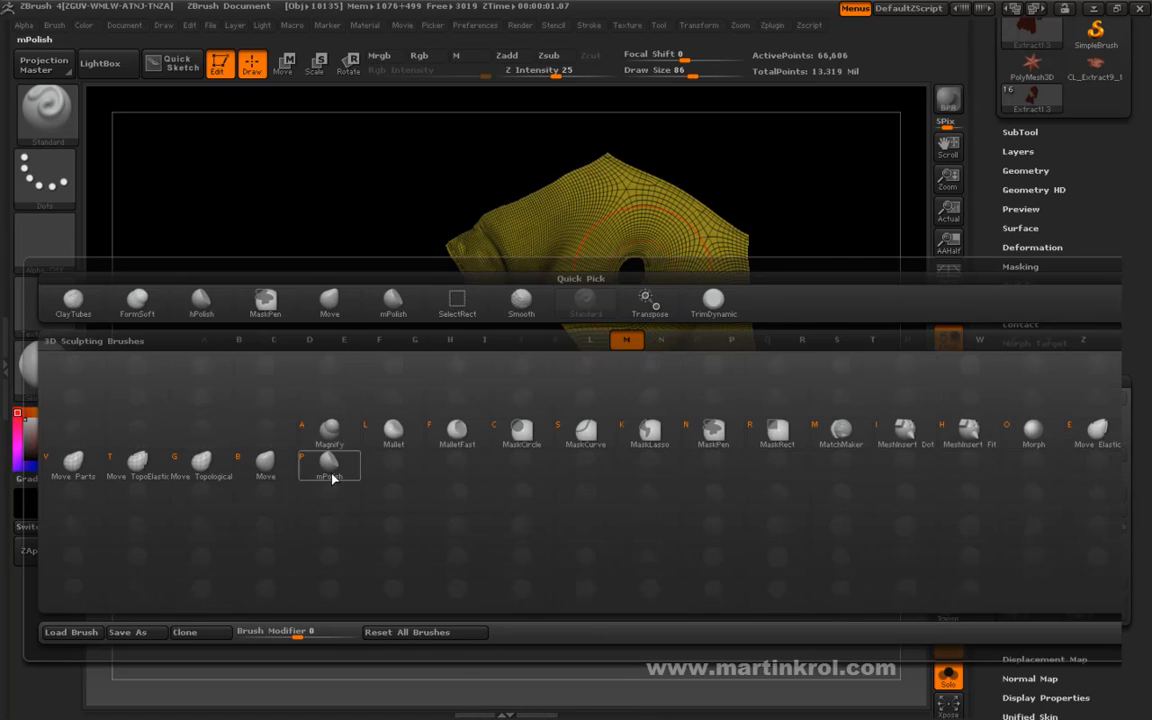
click(201, 462)
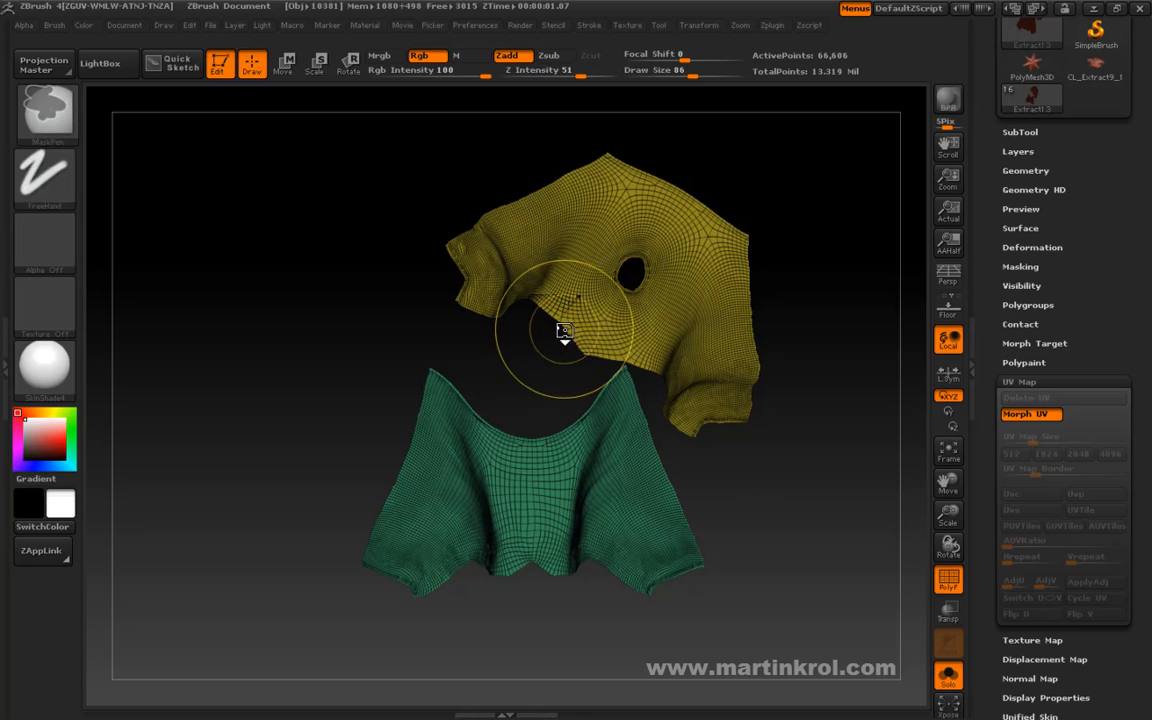
key(space)
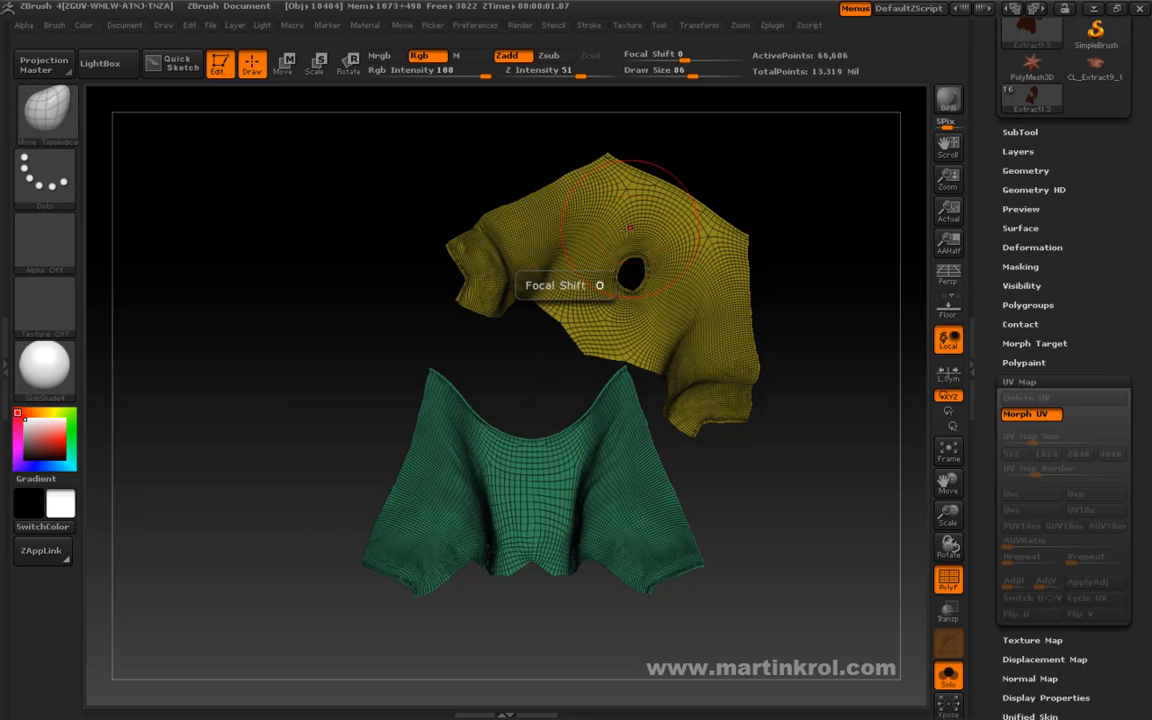
Pull the yellow UV island's lower edge outward with the Move brush, and return the trousers to their 3D shape.
key(b)
key(m)
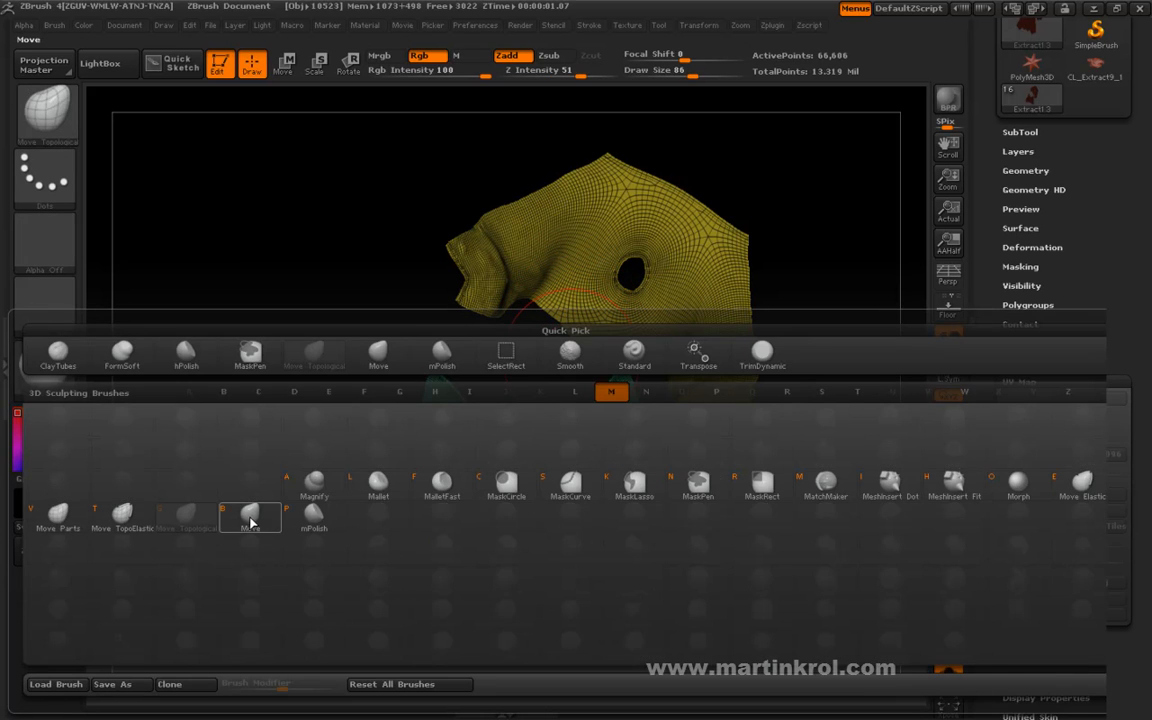
key(v)
mouse_move(556, 318)
mouse_down()
mouse_move(510, 338)
mouse_move(522, 361)
mouse_up()
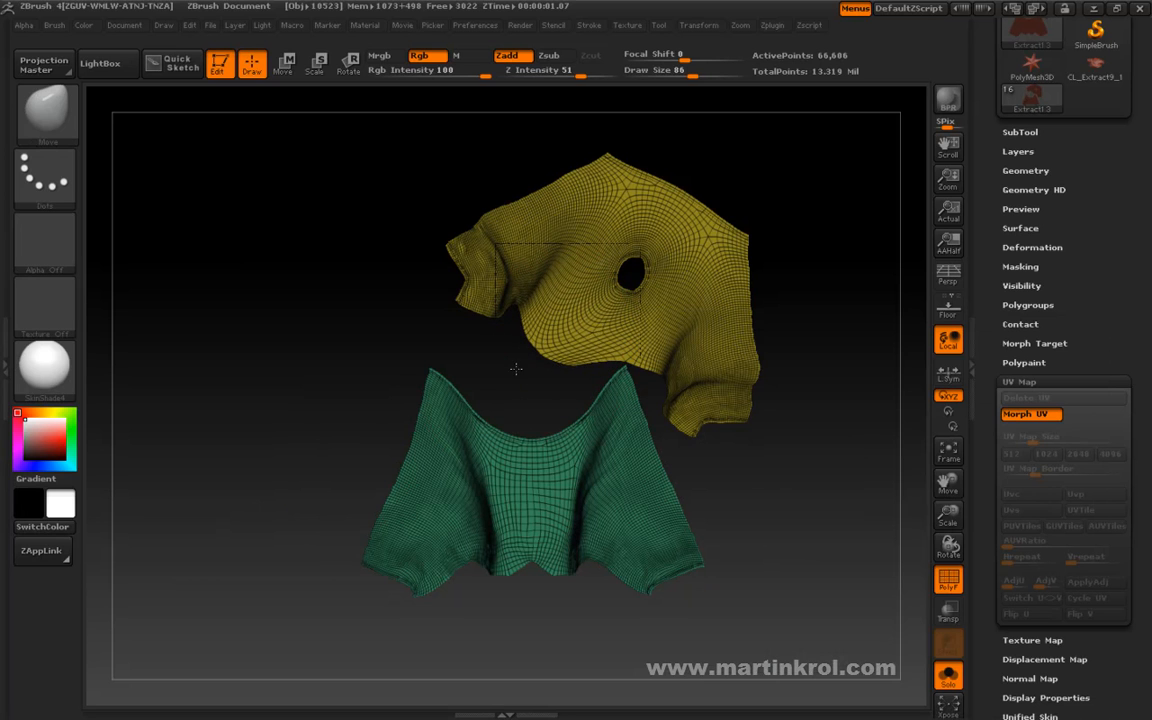
drag(627, 352, 628, 359)
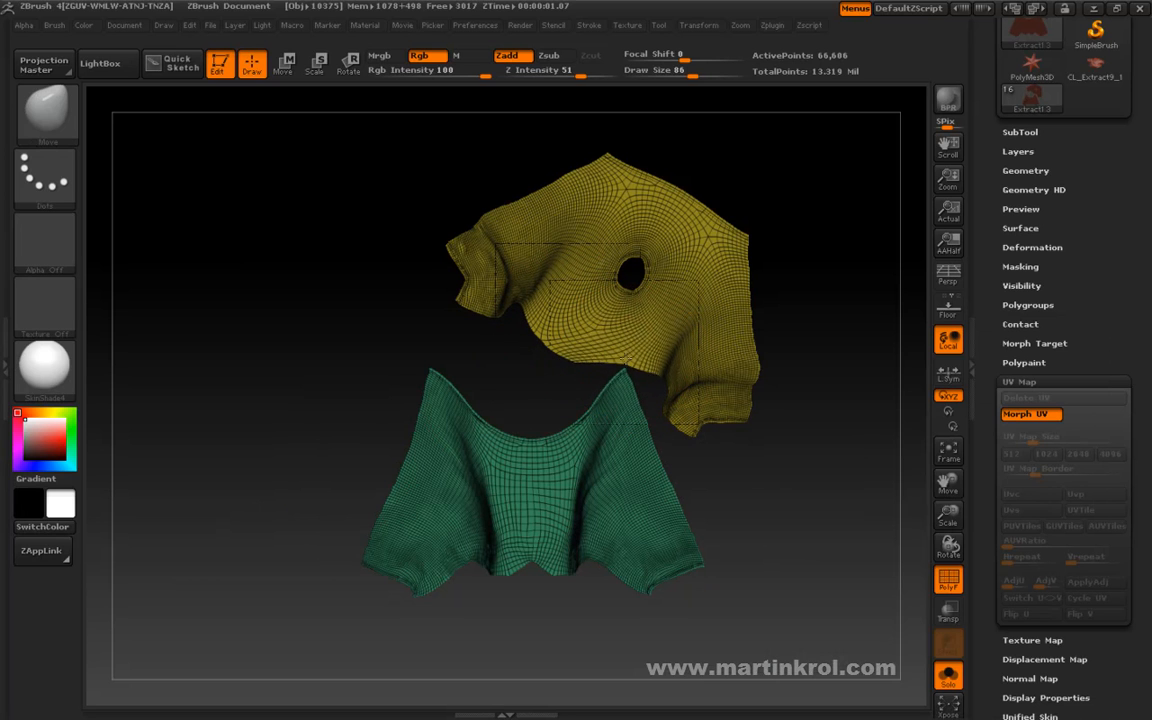
click(1030, 417)
click(1031, 416)
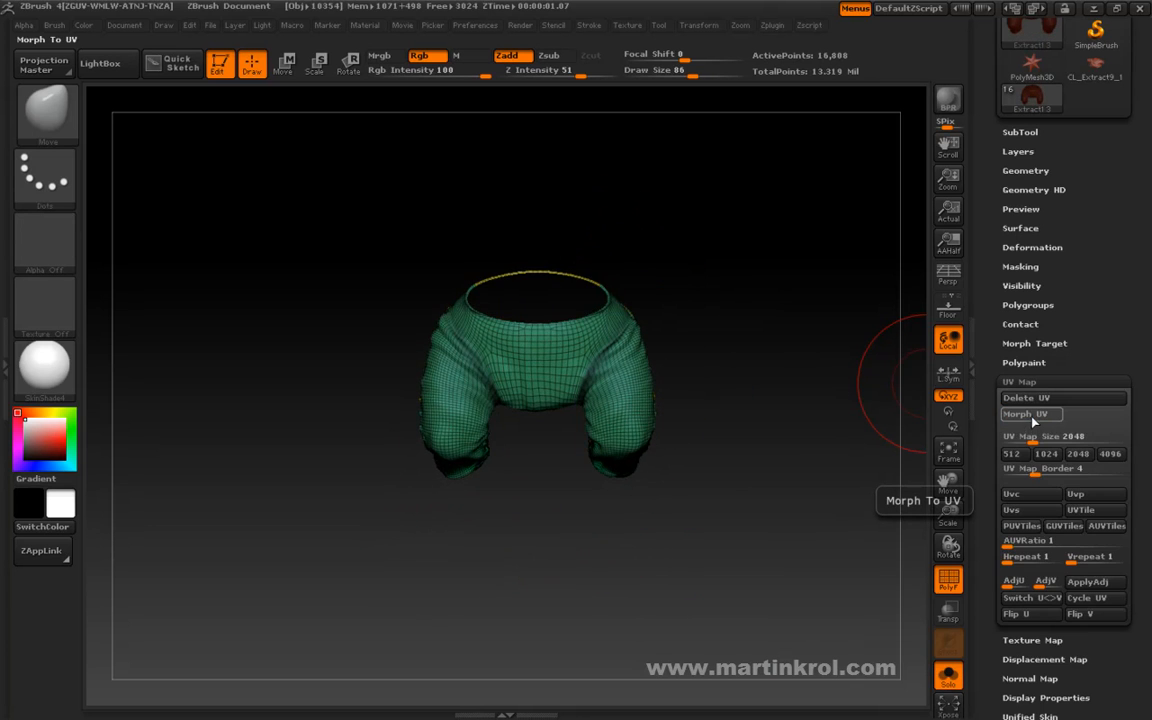
Toggle the trousers between their 3D shape and flat UV layout with Morph UV to check the islands.
click(1030, 418)
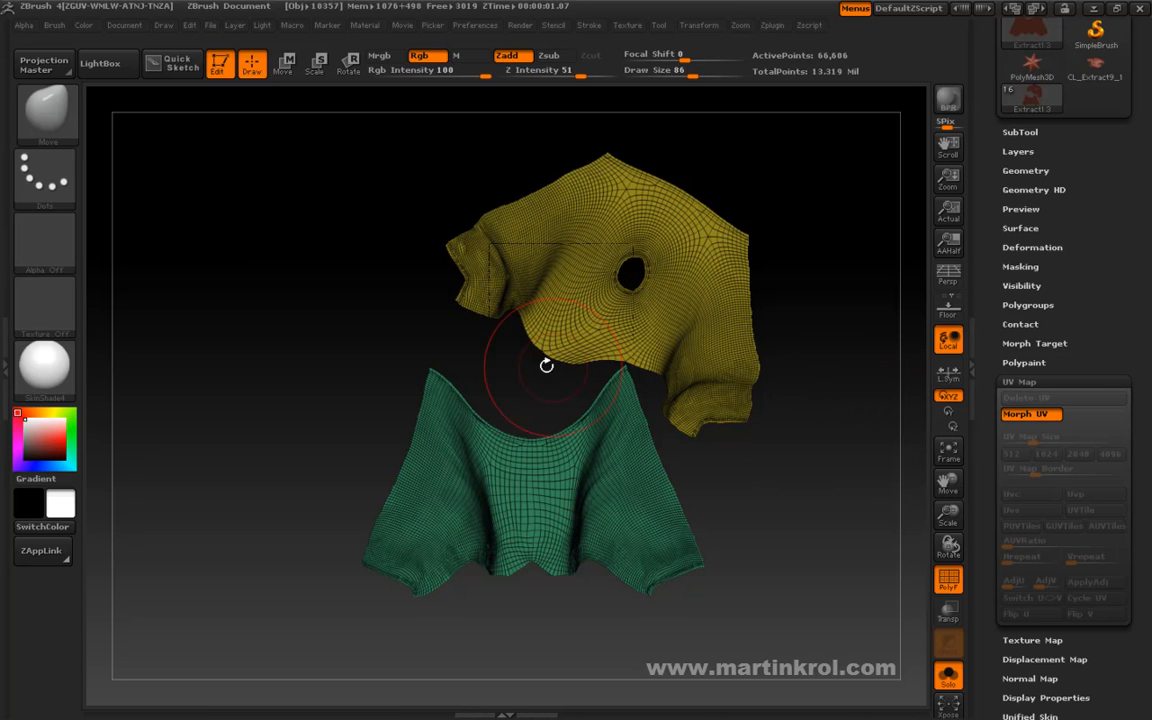
click(1022, 417)
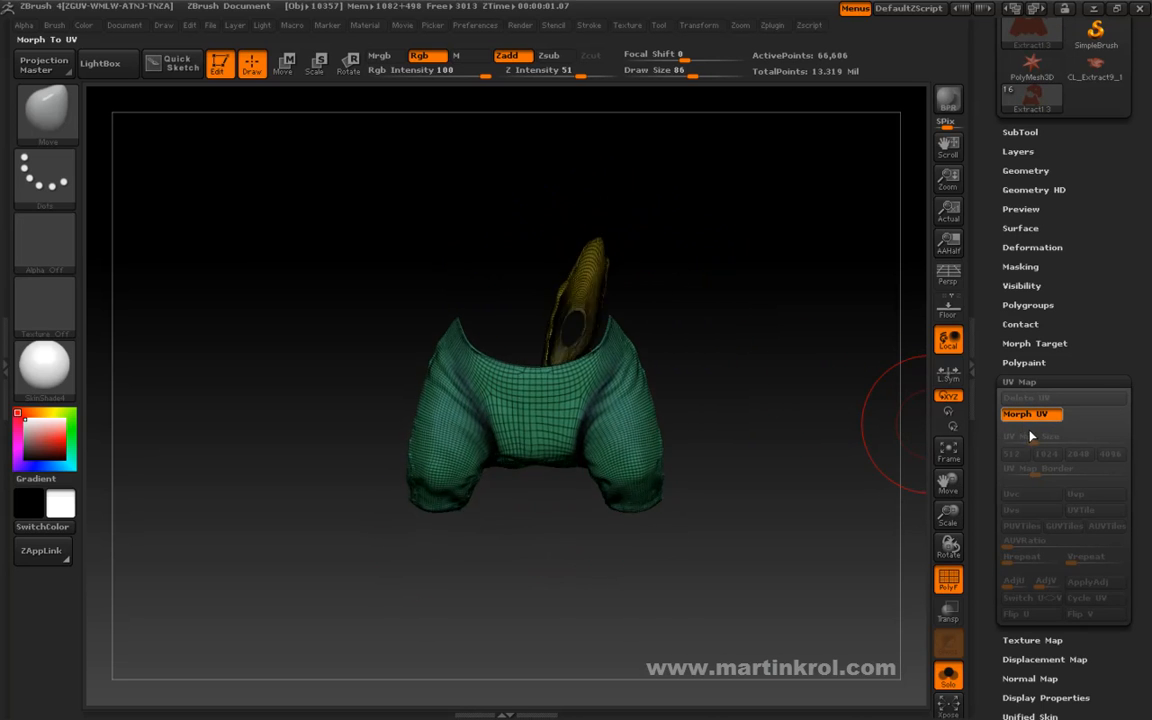
click(1033, 417)
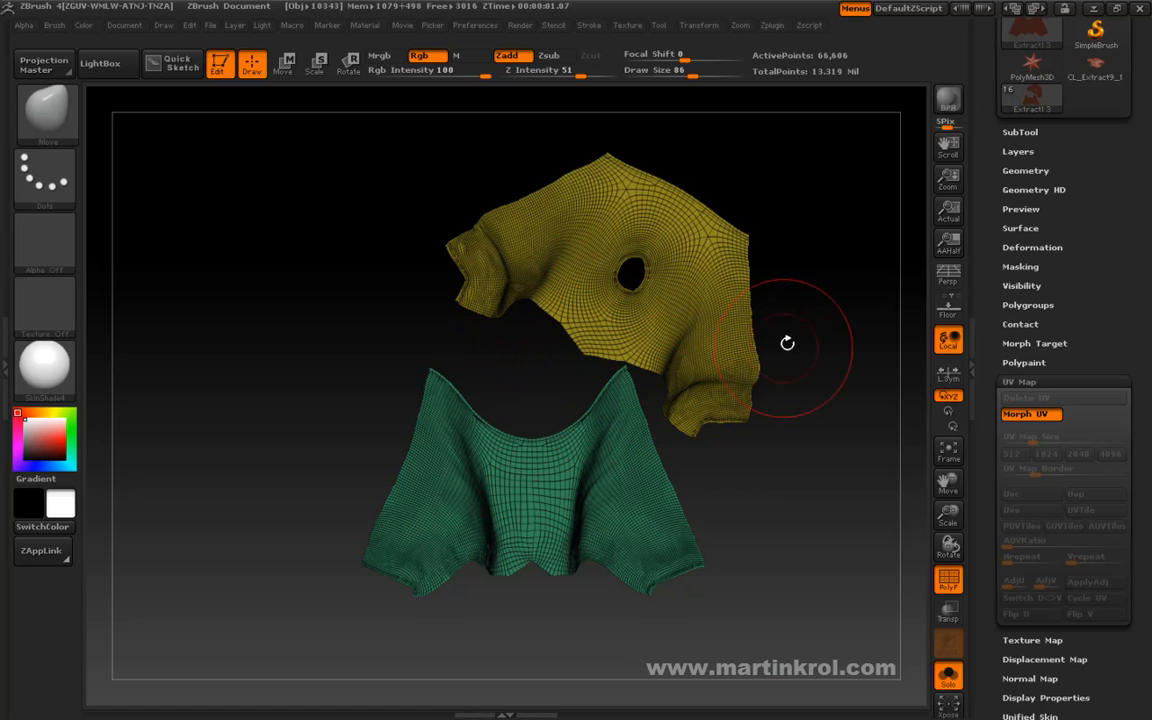
drag(846, 378, 812, 414)
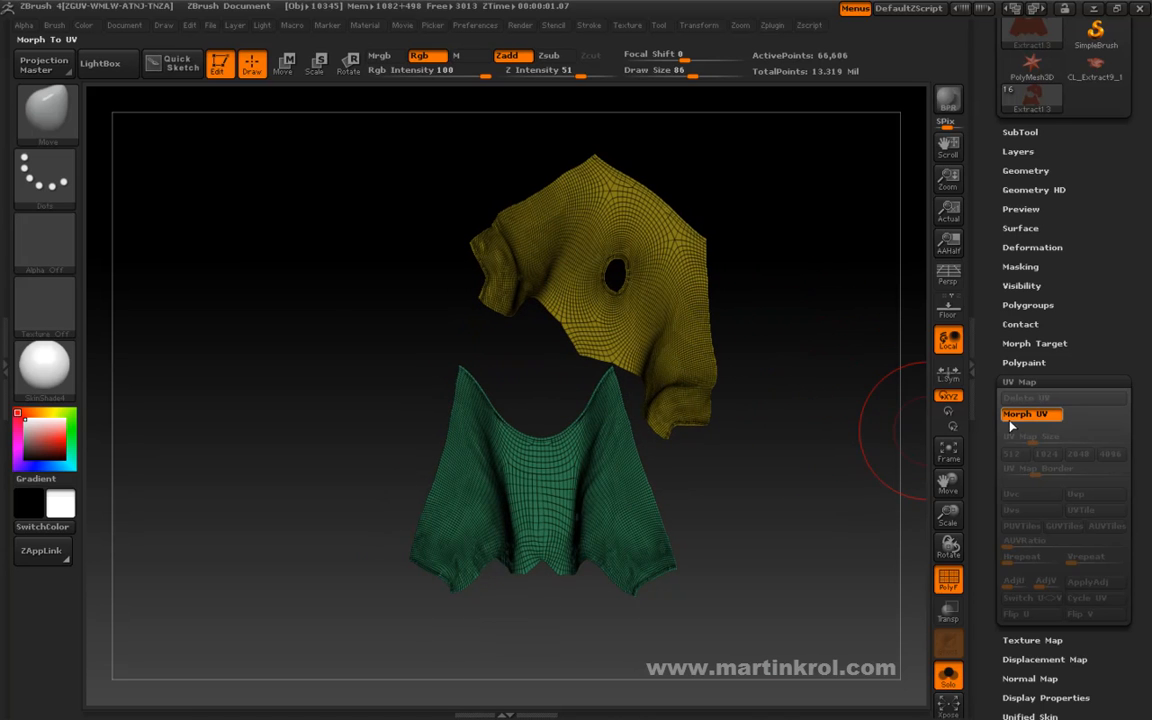
click(1024, 414)
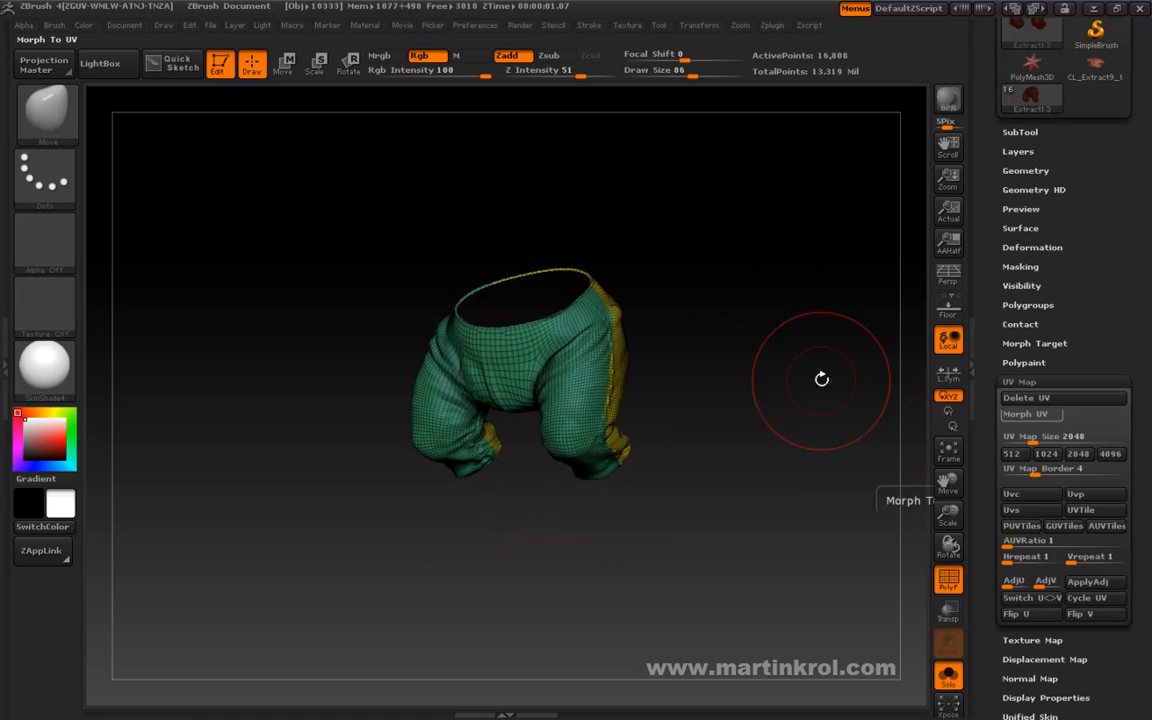
Create a clone of the trousers with UV Master's Work On Clone so the original stays protected.
drag(1067, 246, 1068, 482)
drag(988, 298, 985, 380)
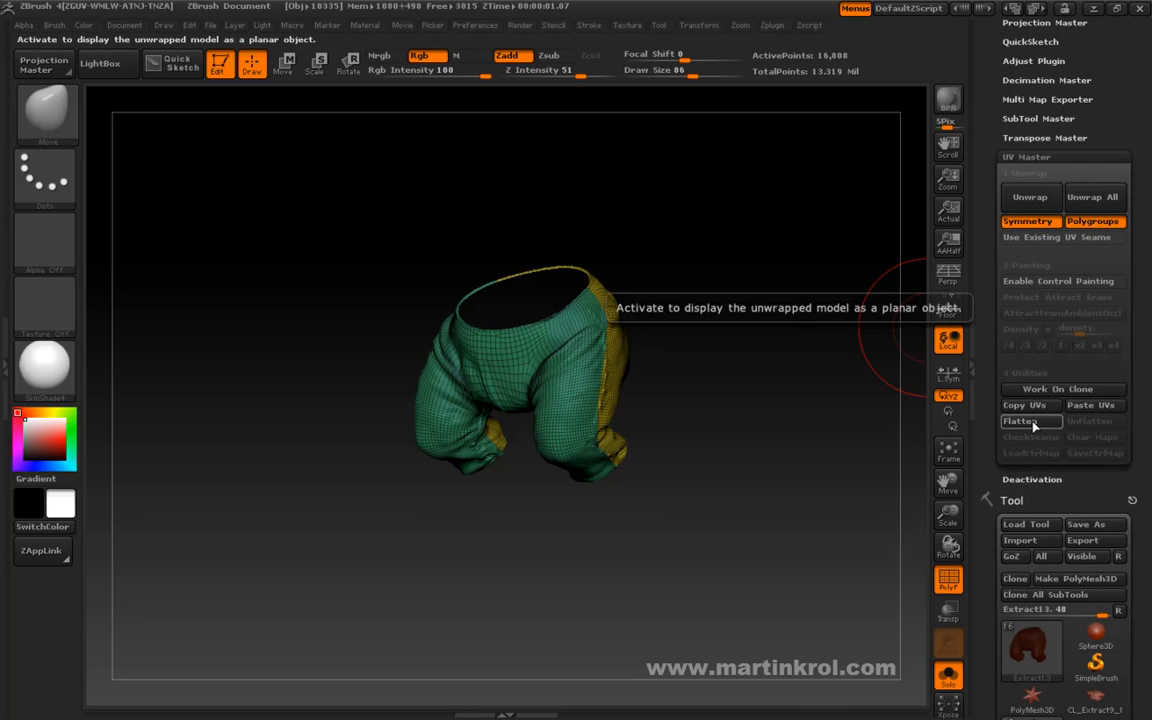
drag(802, 437, 833, 342)
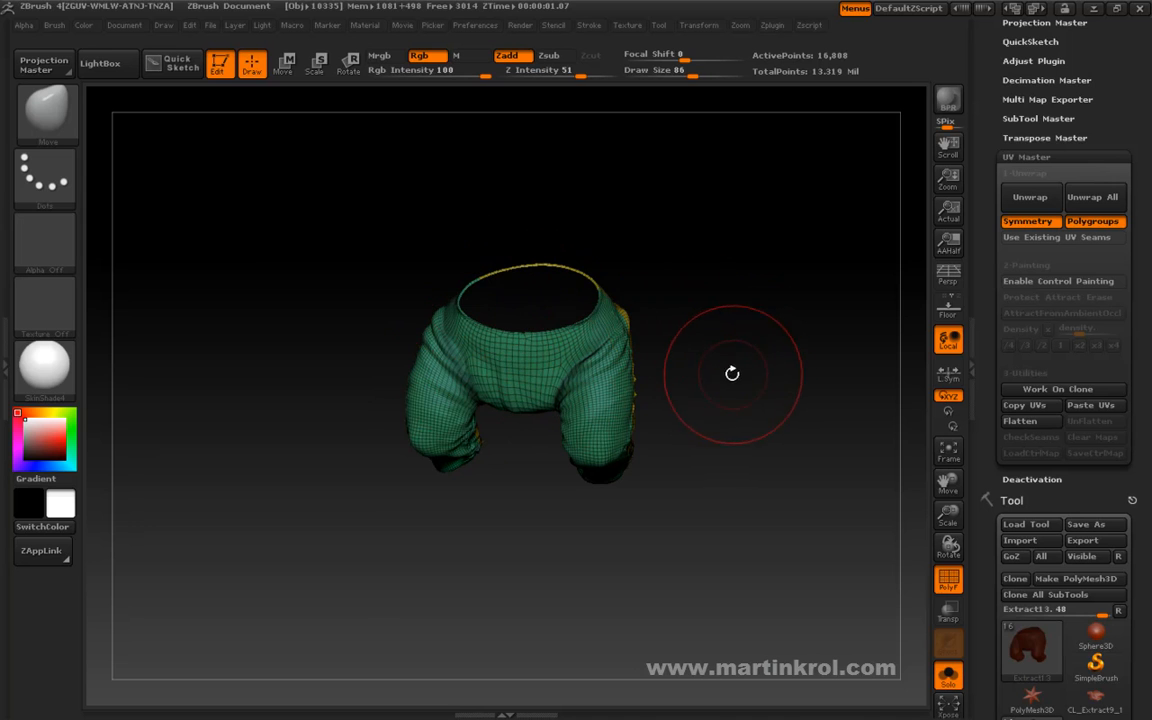
drag(751, 373, 568, 438)
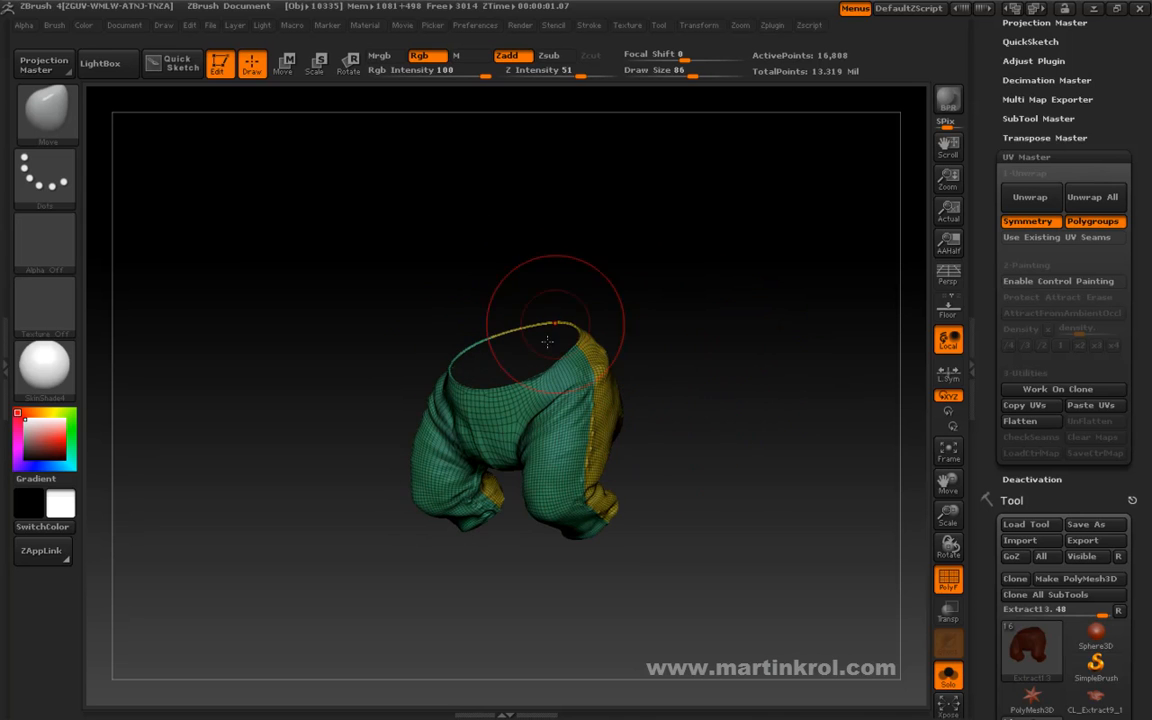
drag(696, 420, 930, 450)
drag(777, 429, 740, 310)
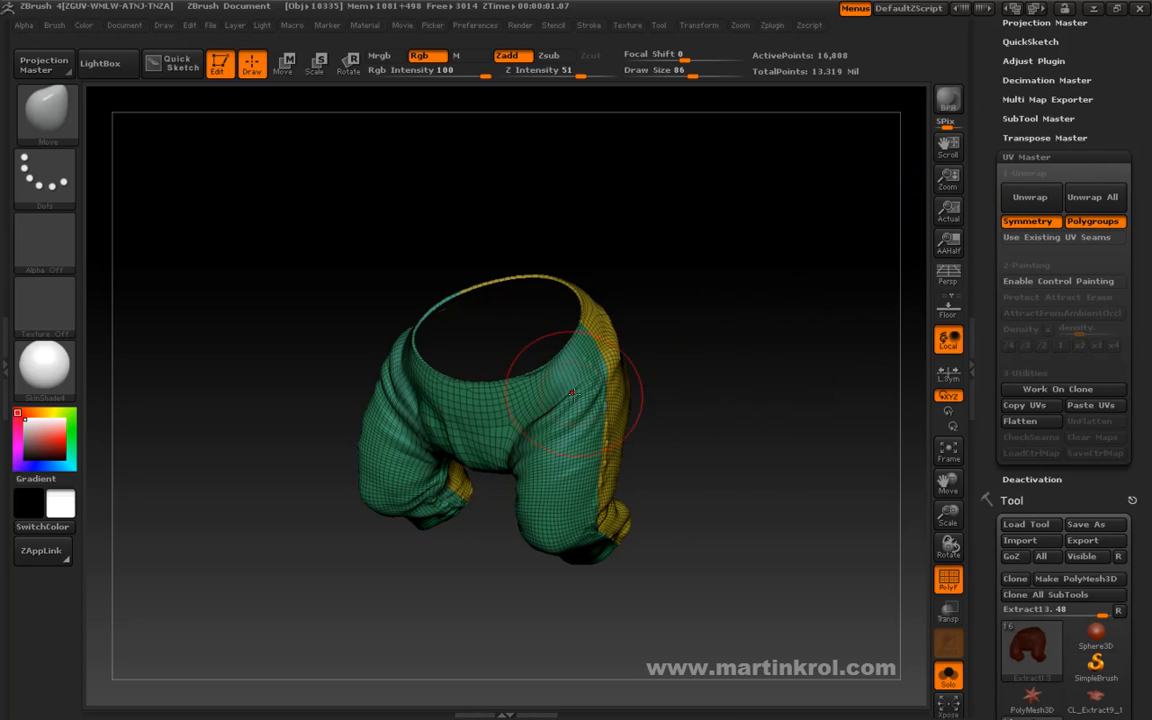
mouse_move(597, 398)
mouse_down()
mouse_move(733, 386)
mouse_move(913, 412)
mouse_up()
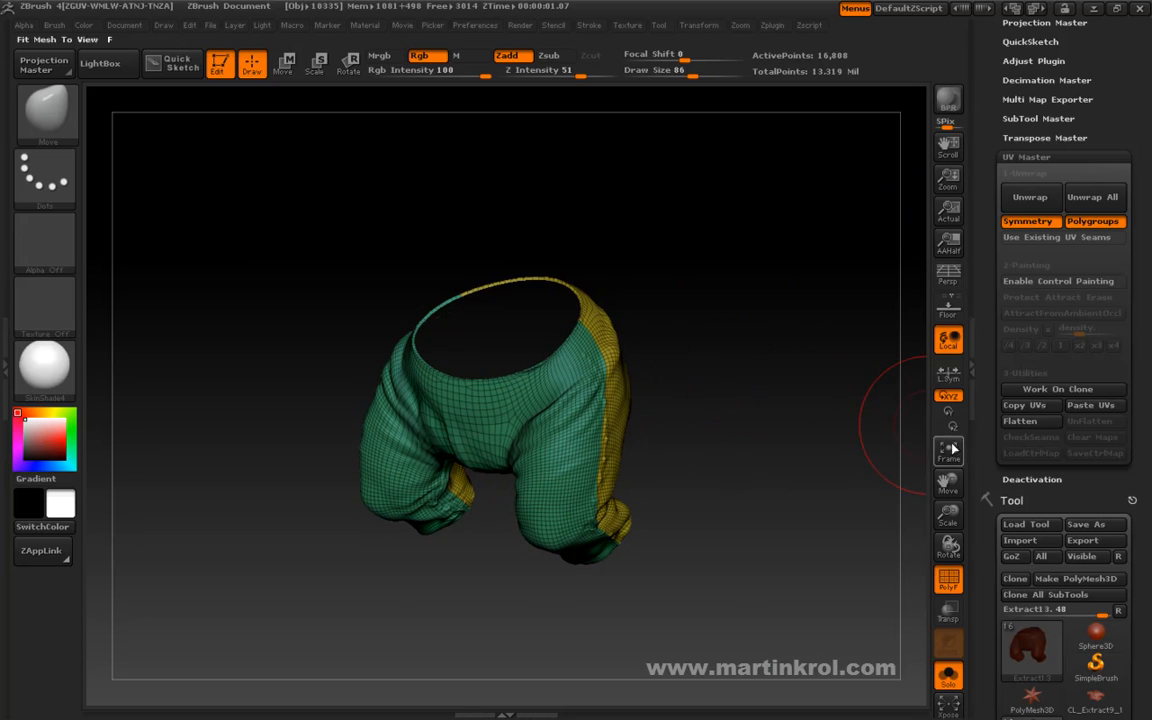
drag(997, 417, 992, 387)
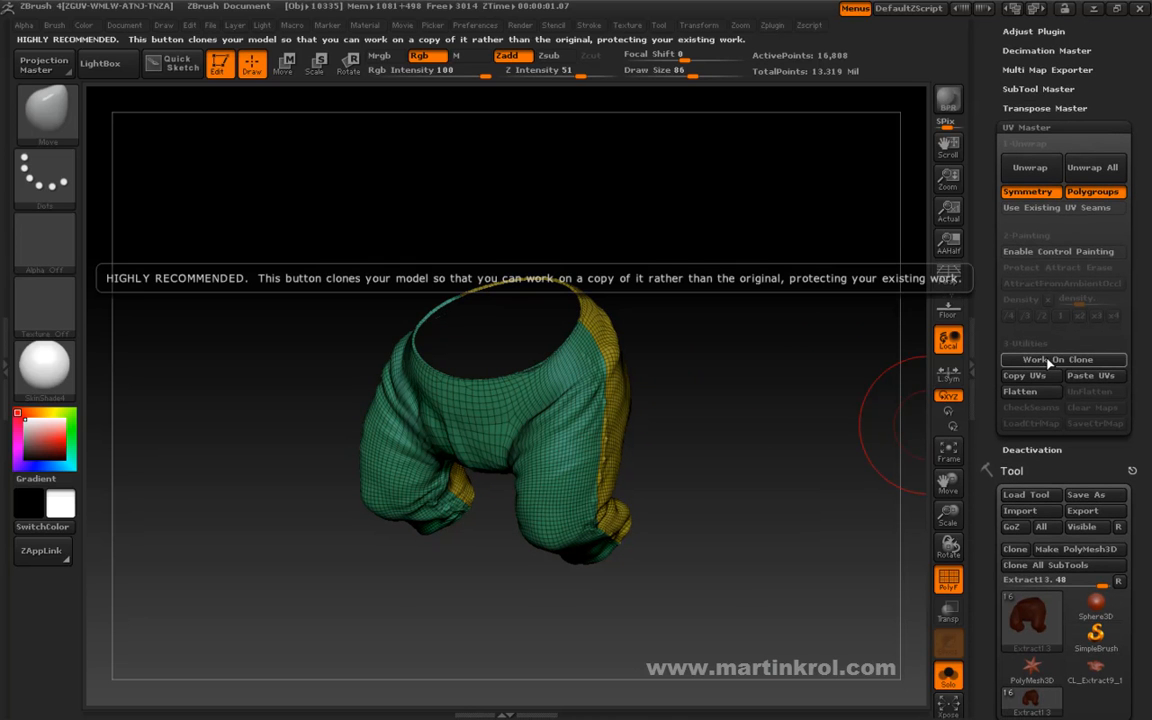
click(1045, 362)
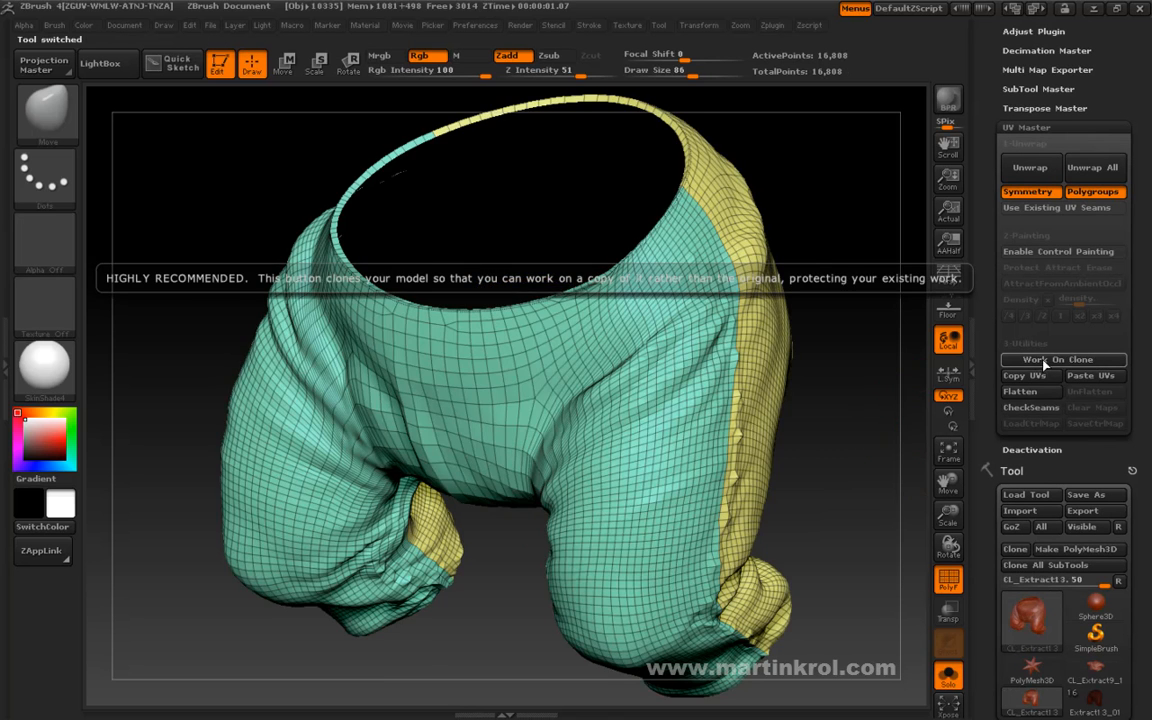
Examine the cloned trousers and compare their tool preview with the original's.
drag(848, 501, 838, 464)
drag(989, 570, 990, 485)
mouse_move(1010, 618)
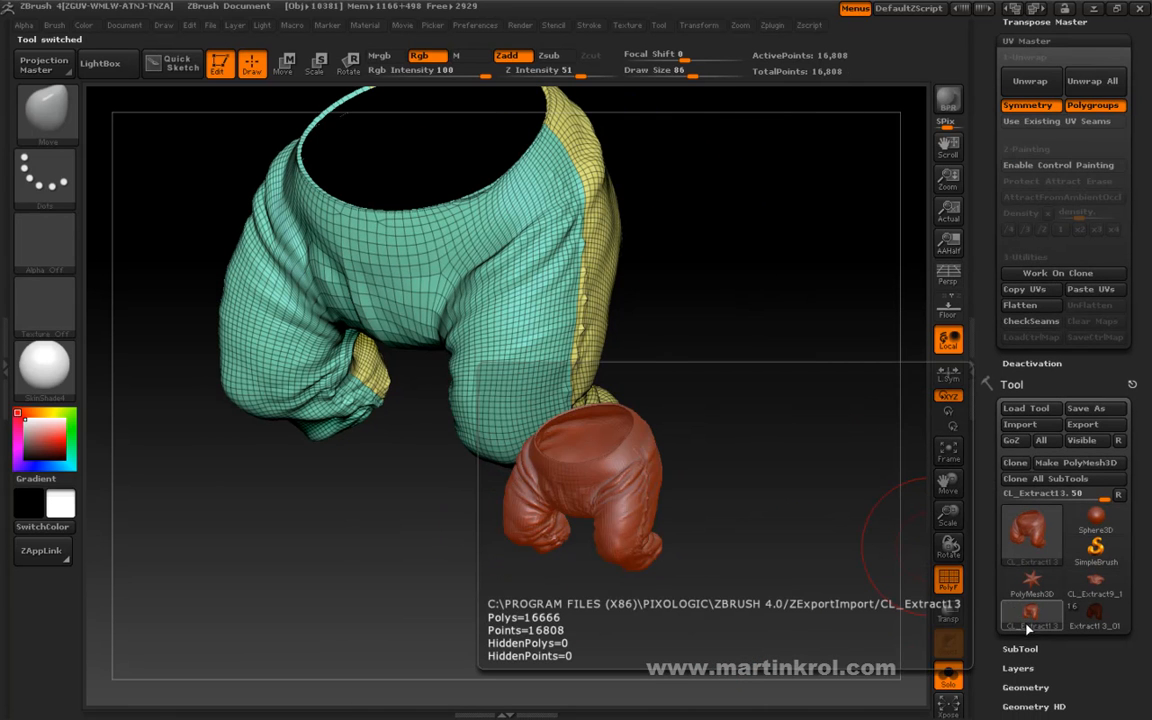
mouse_move(1087, 624)
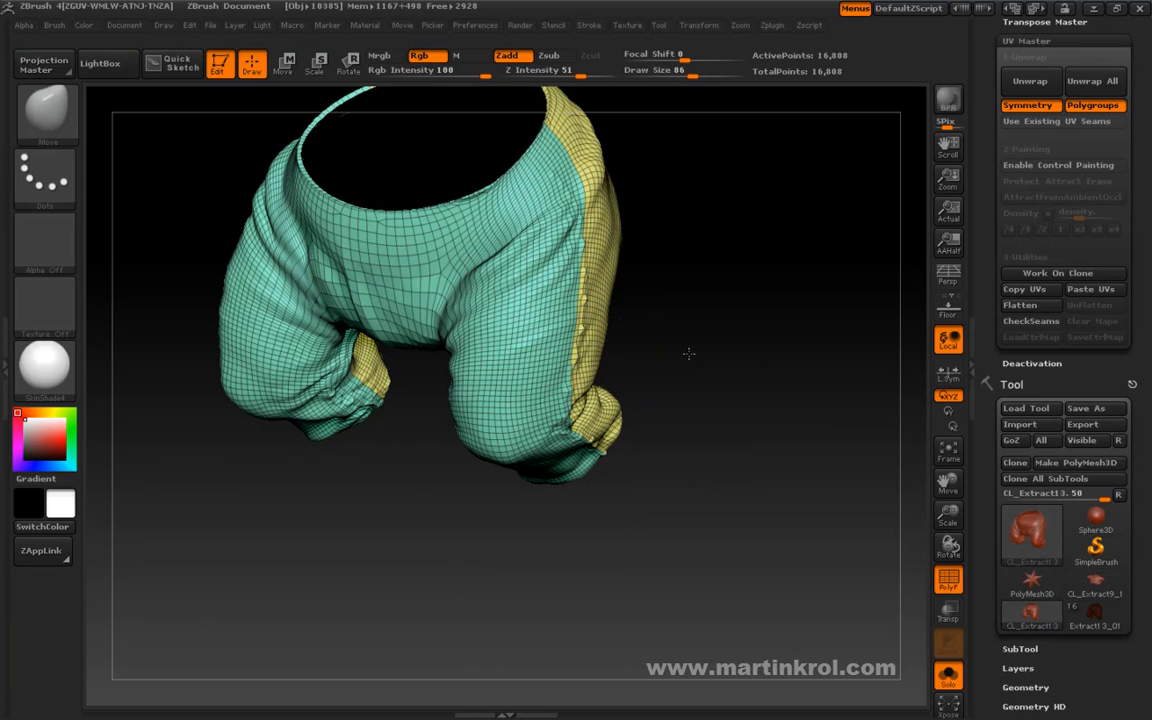
alt+drag(666, 322, 676, 423)
drag(766, 481, 874, 527)
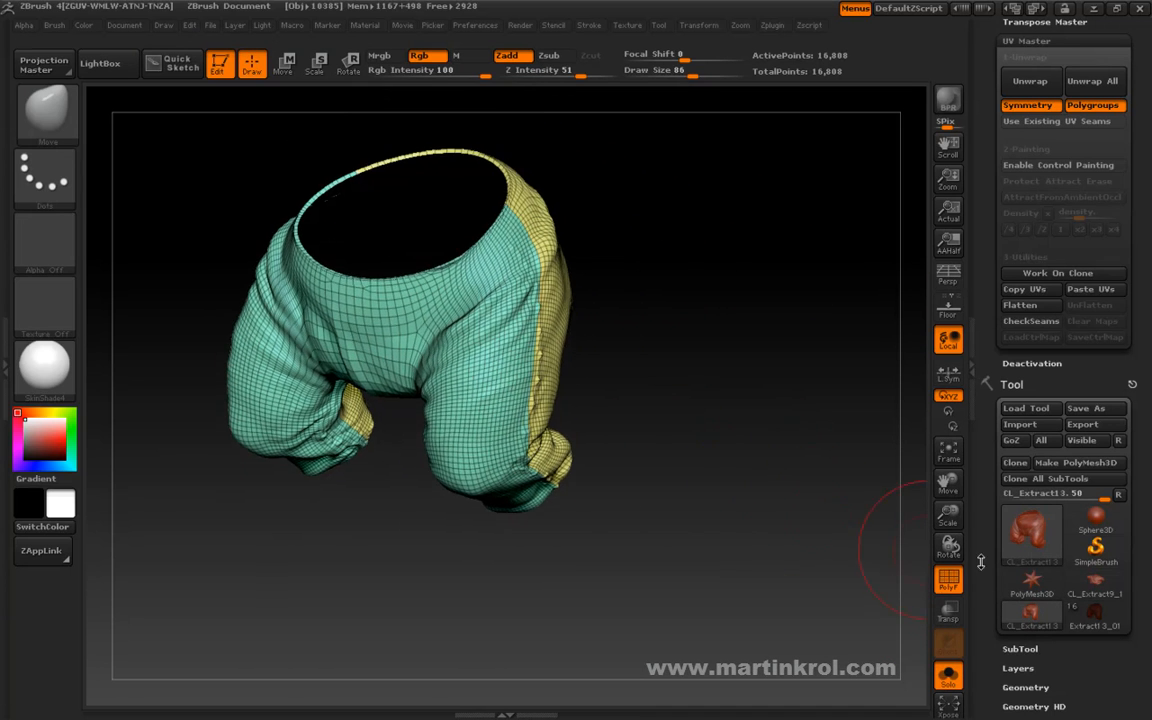
drag(728, 463, 805, 476)
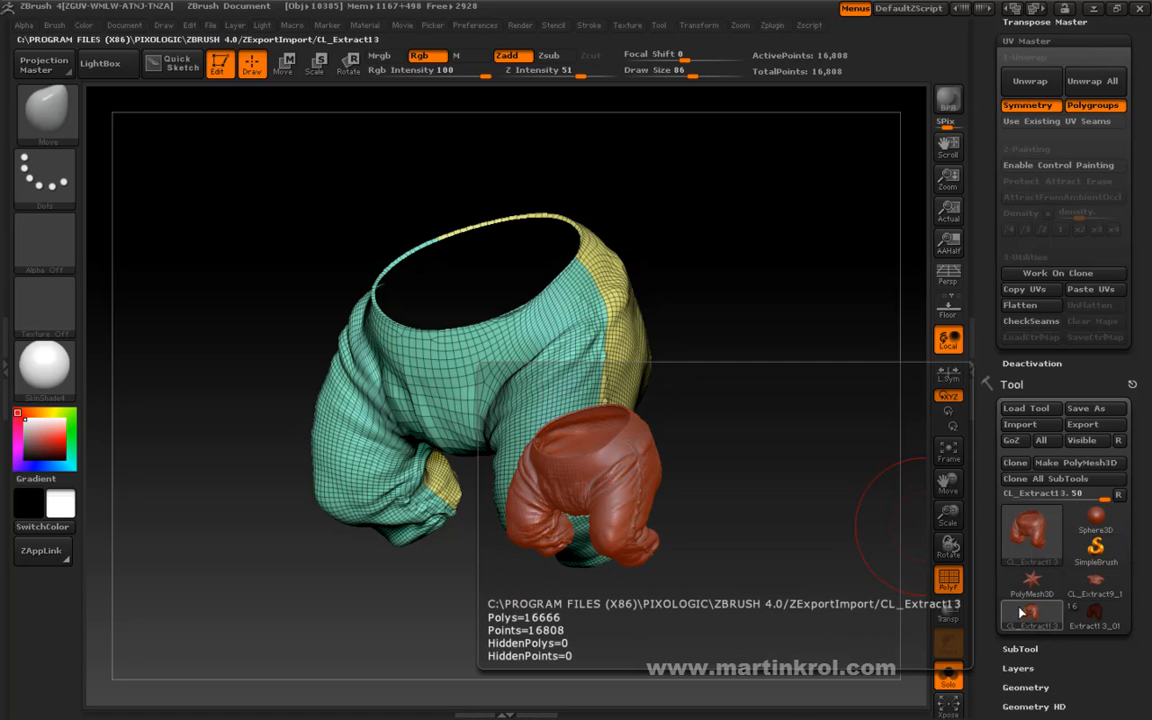
drag(850, 510, 789, 452)
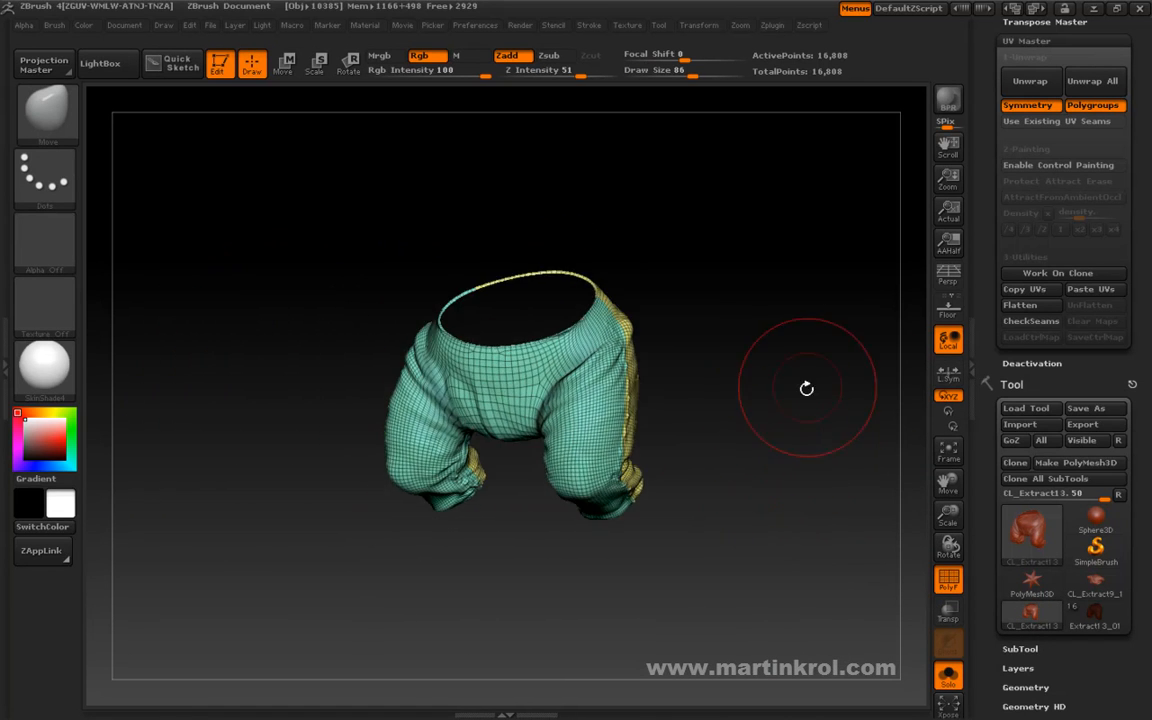
Flatten the cloned trousers into a planar UV layout and isolate the yellow island.
click(1026, 309)
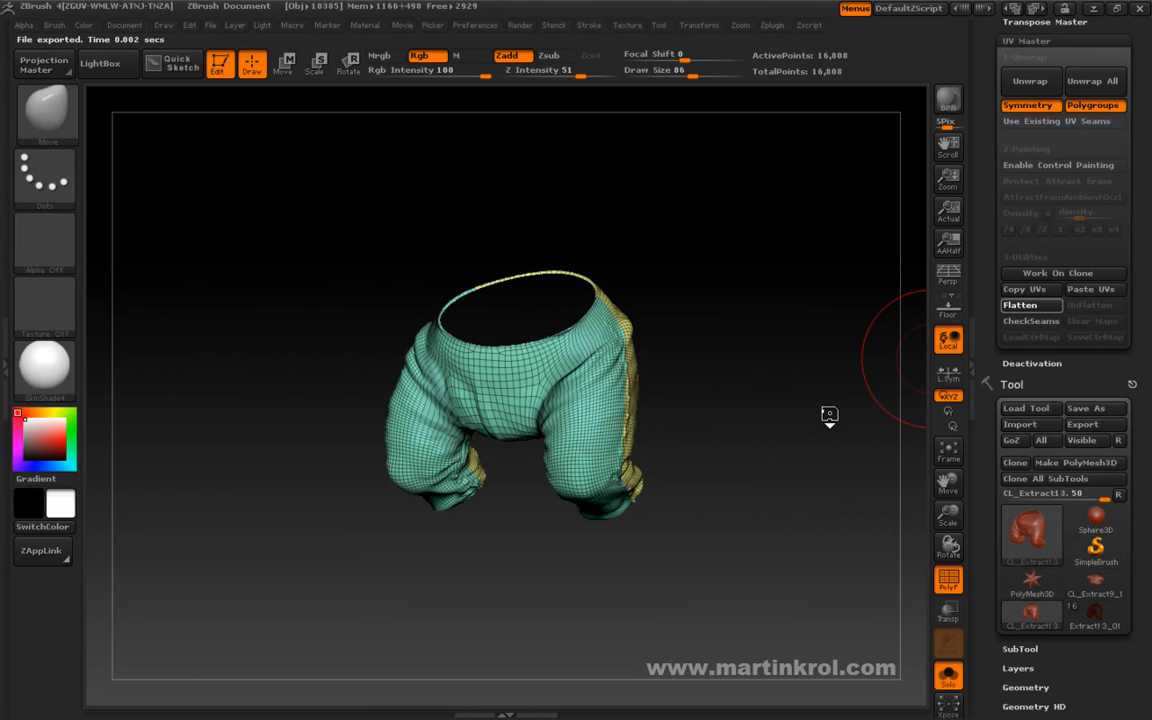
mouse_move(787, 400)
mouse_down()
mouse_move(797, 432)
mouse_move(804, 362)
mouse_move(774, 342)
mouse_move(815, 365)
mouse_move(822, 402)
mouse_move(848, 424)
mouse_move(836, 360)
mouse_move(737, 411)
mouse_up()
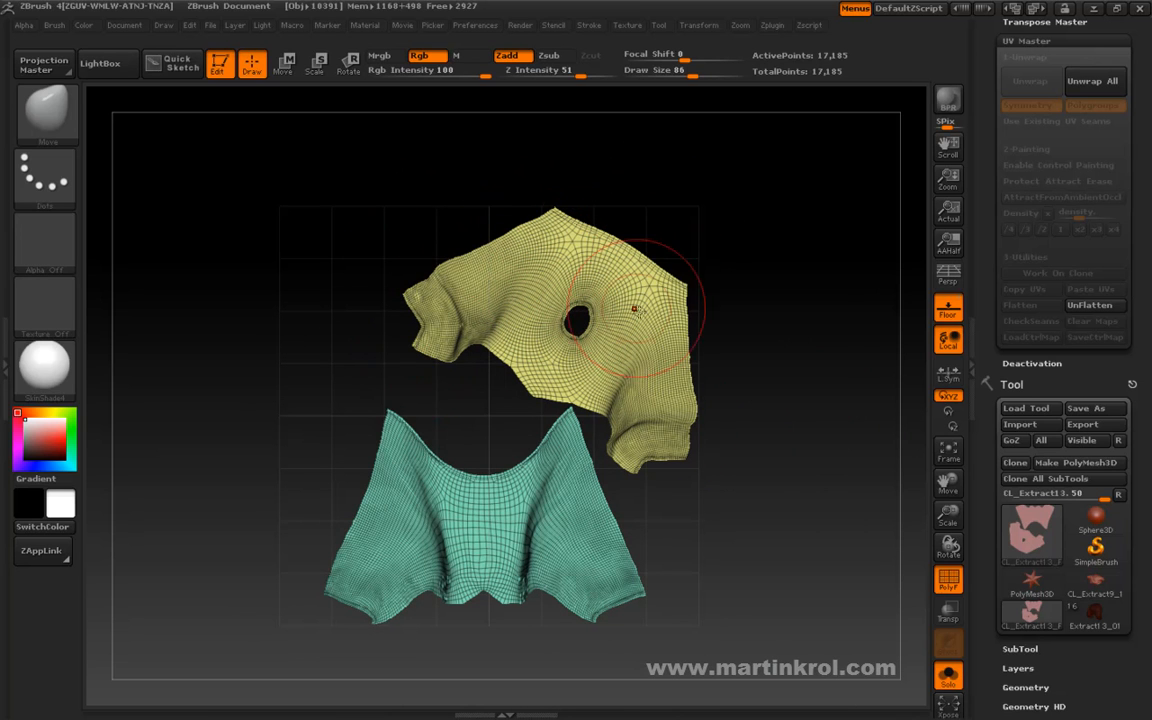
key(space)
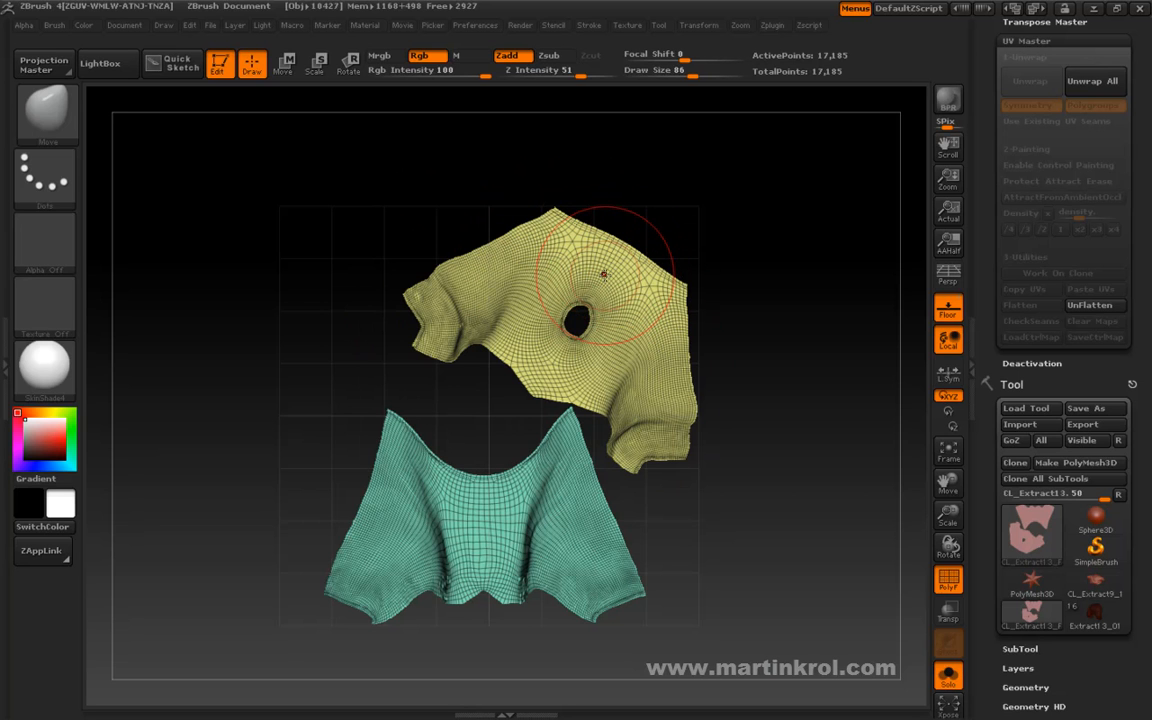
ctrl+shift+drag(600, 272, 597, 282)
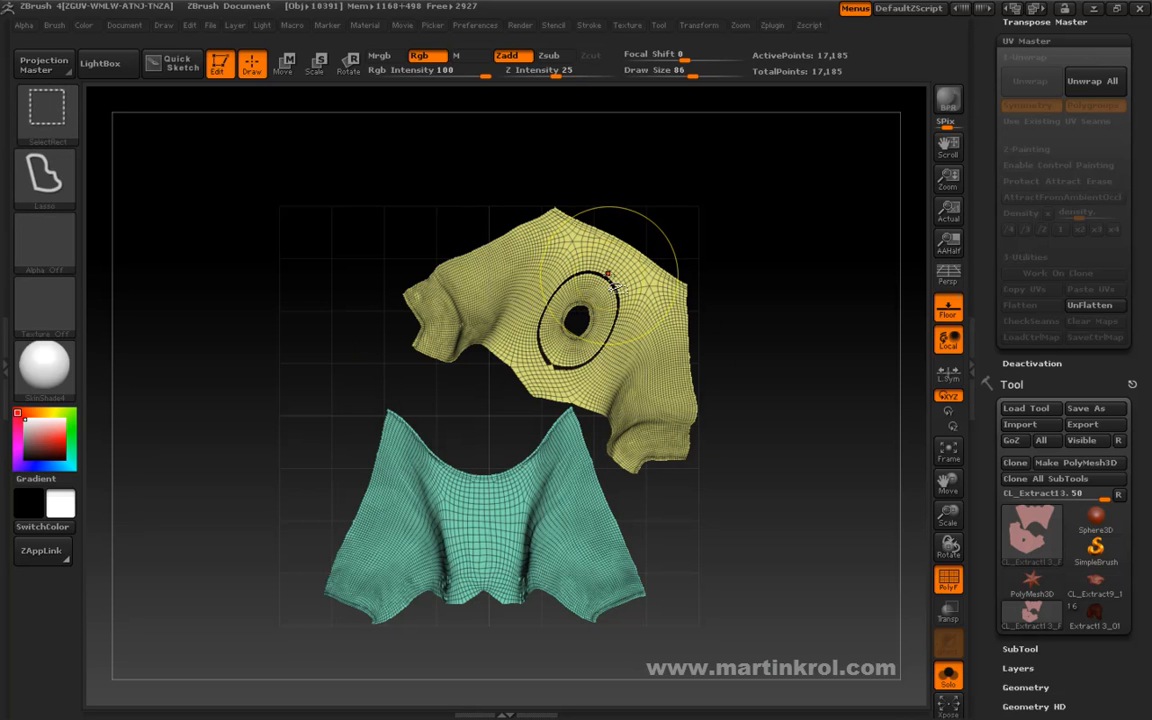
ctrl+shift+click(655, 255)
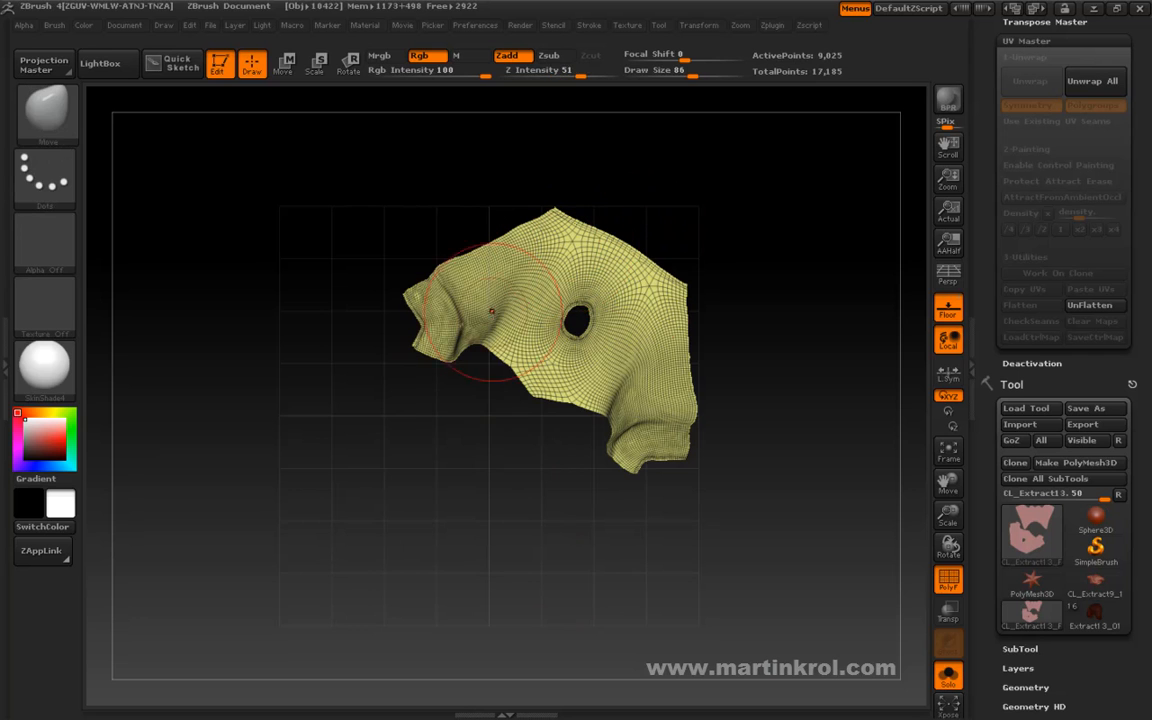
Rotate the yellow island upright and move it into the upper half of the UV grid, above the green island.
key(space)
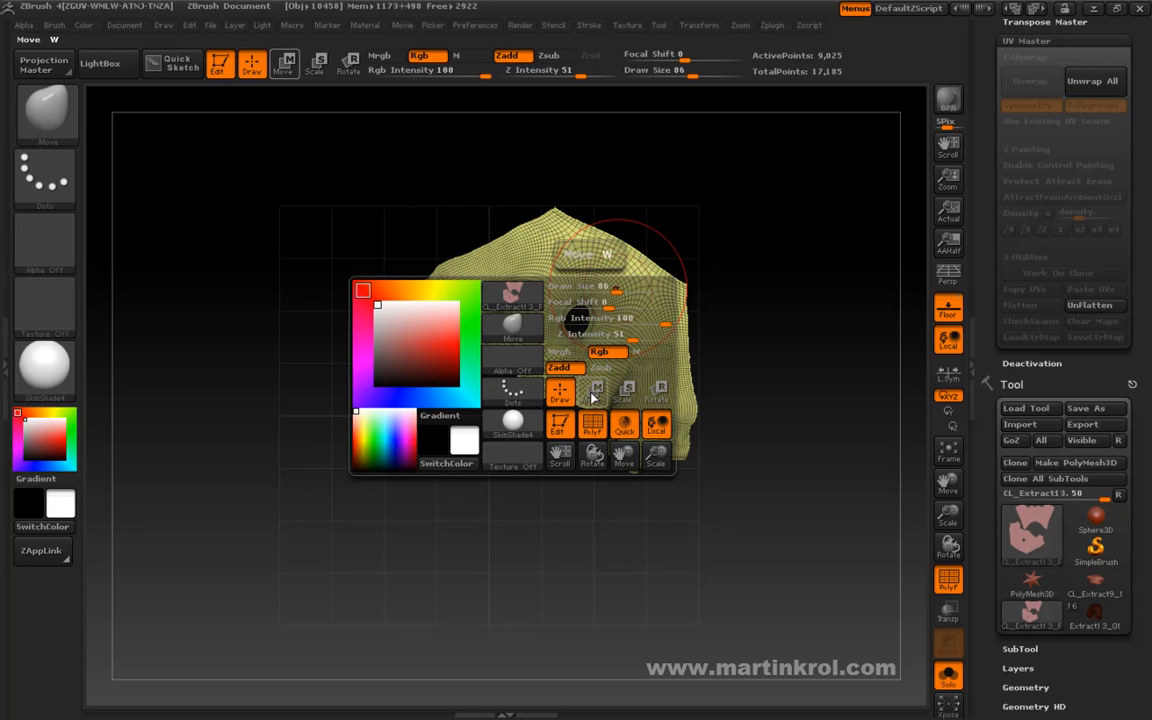
click(656, 393)
mouse_move(587, 301)
mouse_down()
mouse_move(772, 281)
mouse_move(843, 302)
mouse_move(789, 189)
mouse_up()
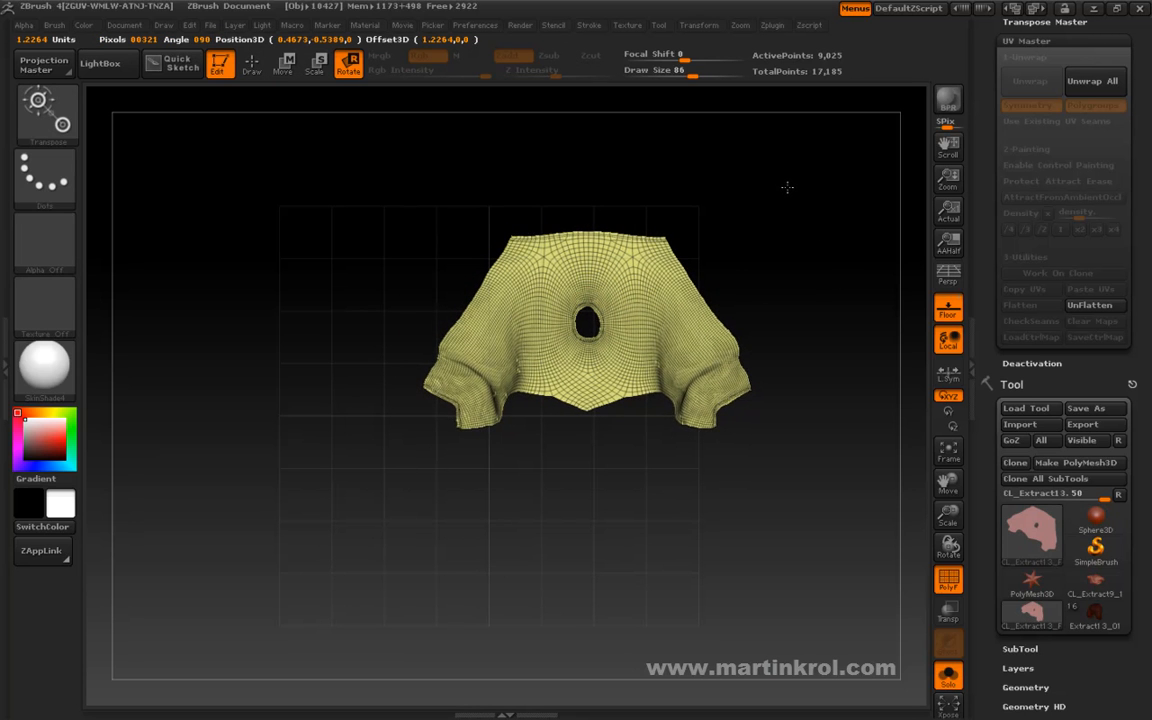
key(space)
click(760, 328)
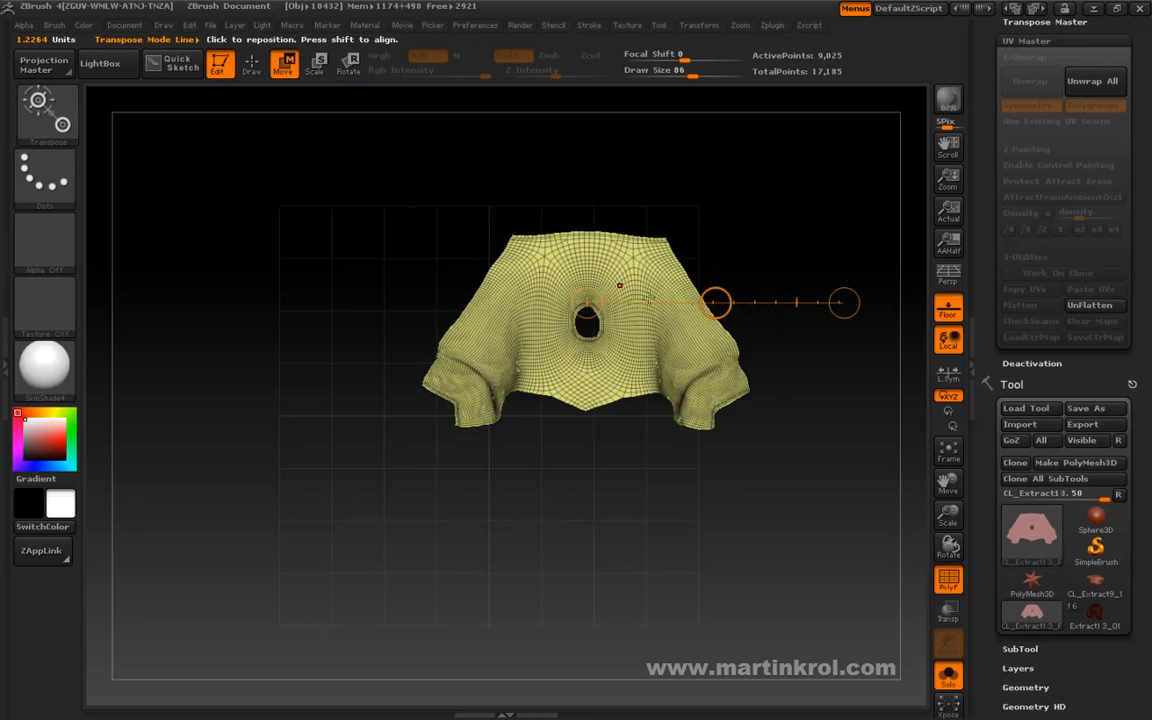
drag(715, 303, 658, 281)
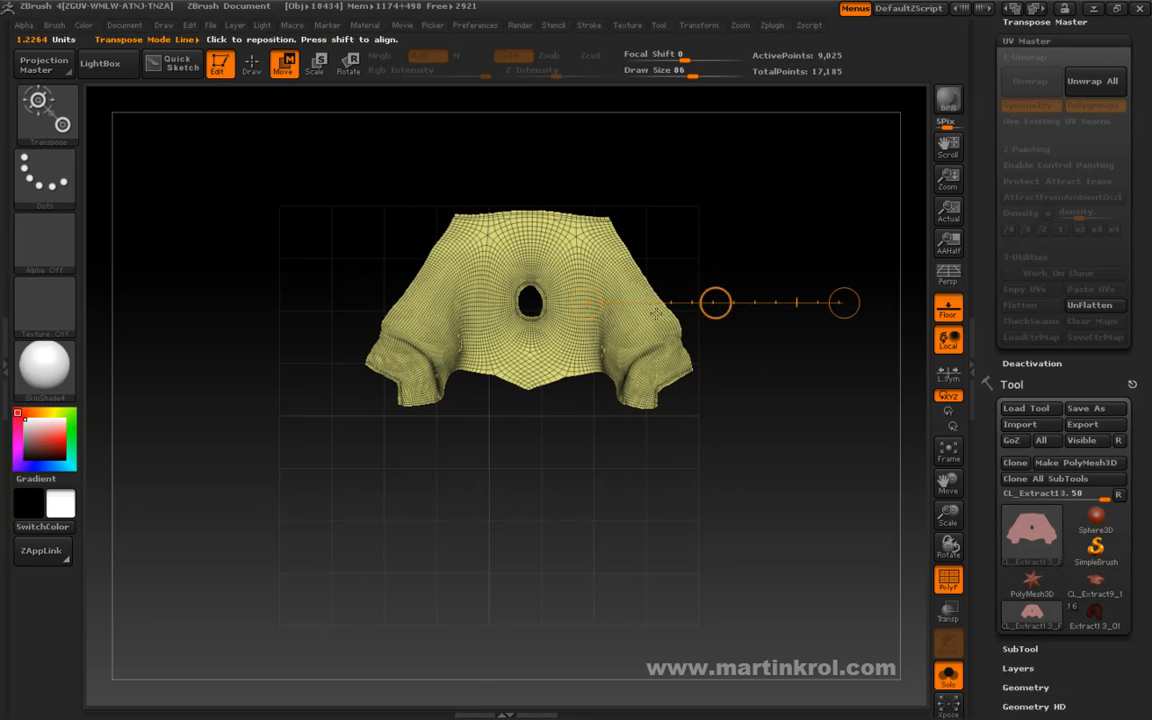
key(space)
click(683, 506)
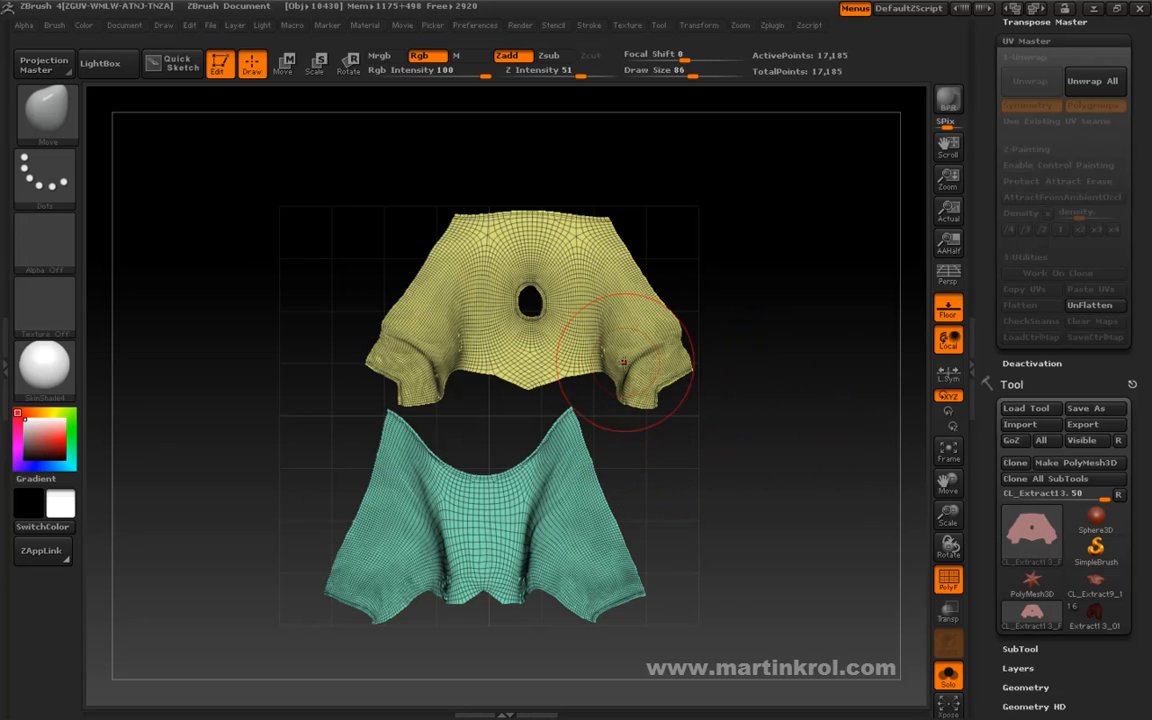
key(space)
click(547, 538)
ctrl+shift+click(544, 504)
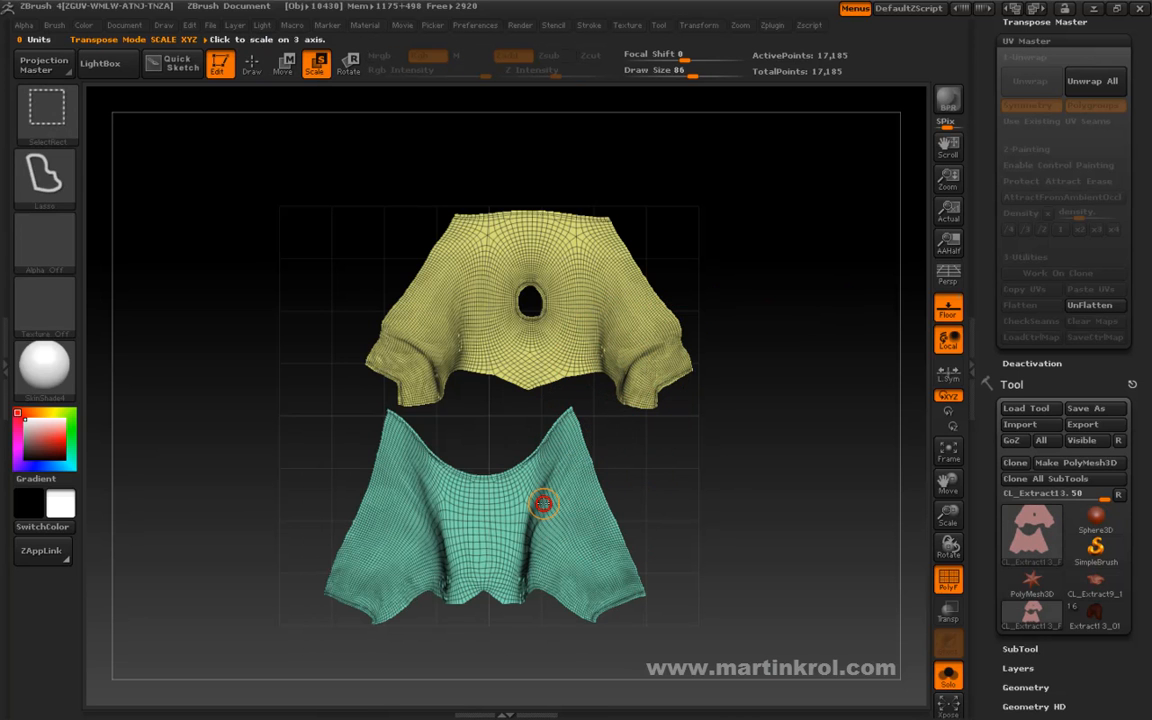
key(space)
click(501, 578)
key(space)
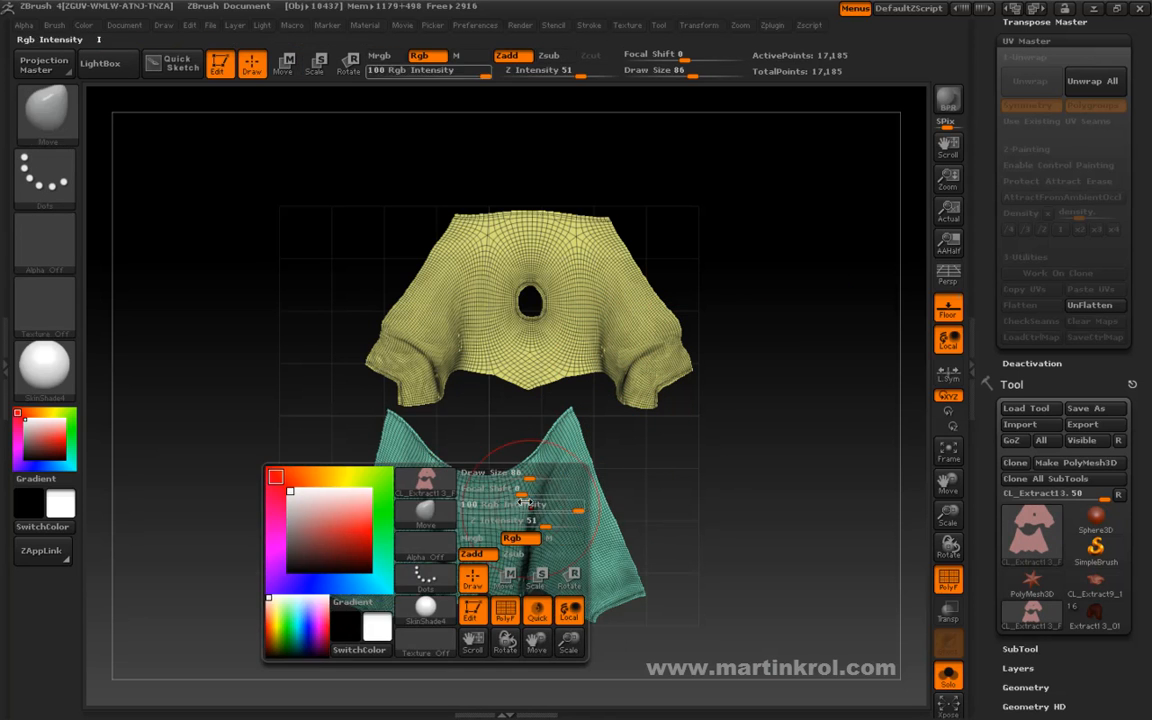
Isolate the green UV island, scale it very slightly and nudge it within the UV grid.
ctrl+shift+click(546, 486)
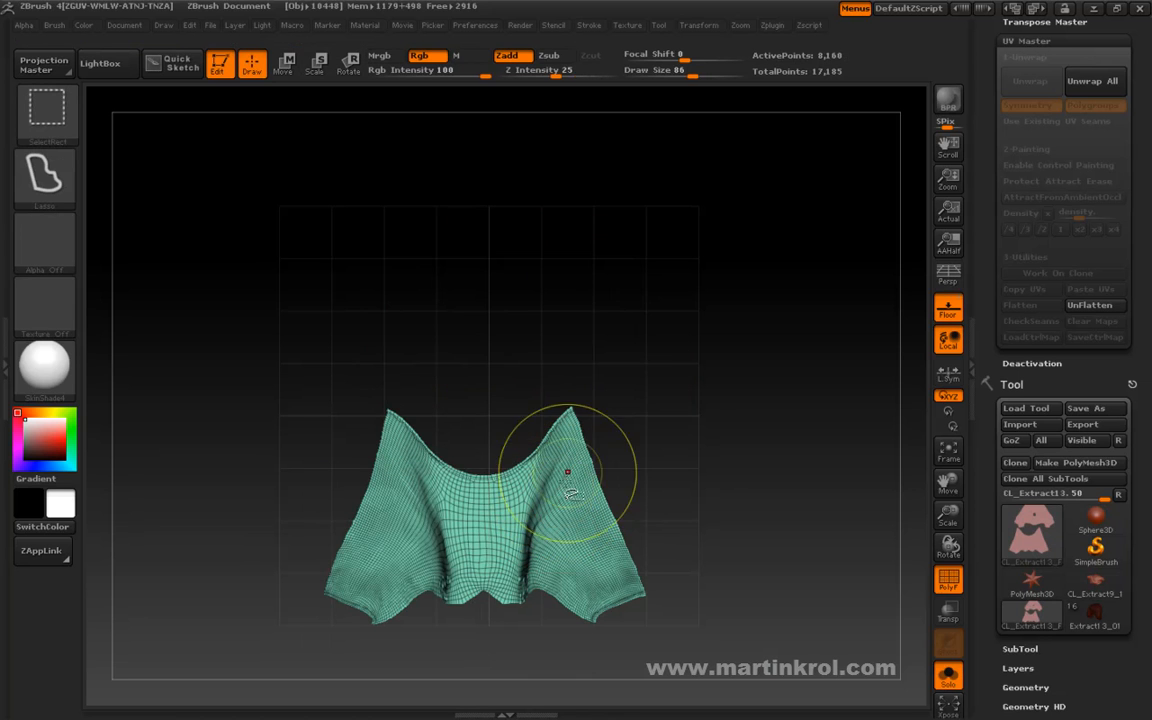
key(space)
click(640, 525)
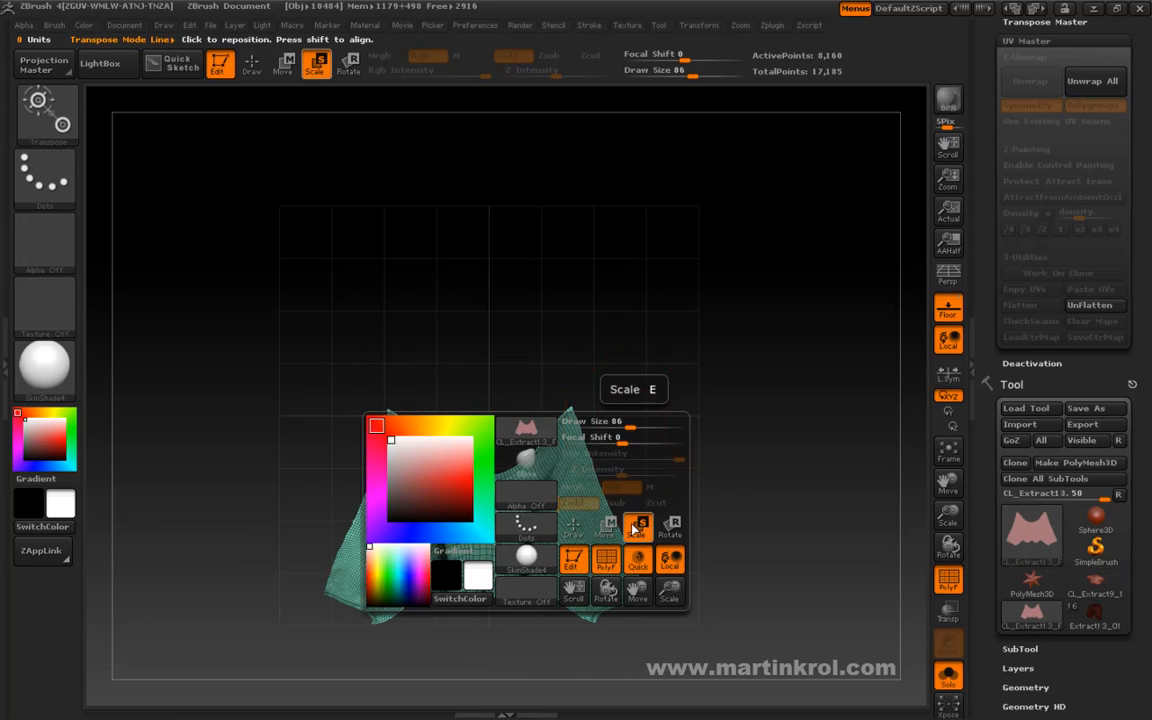
drag(555, 486, 741, 486)
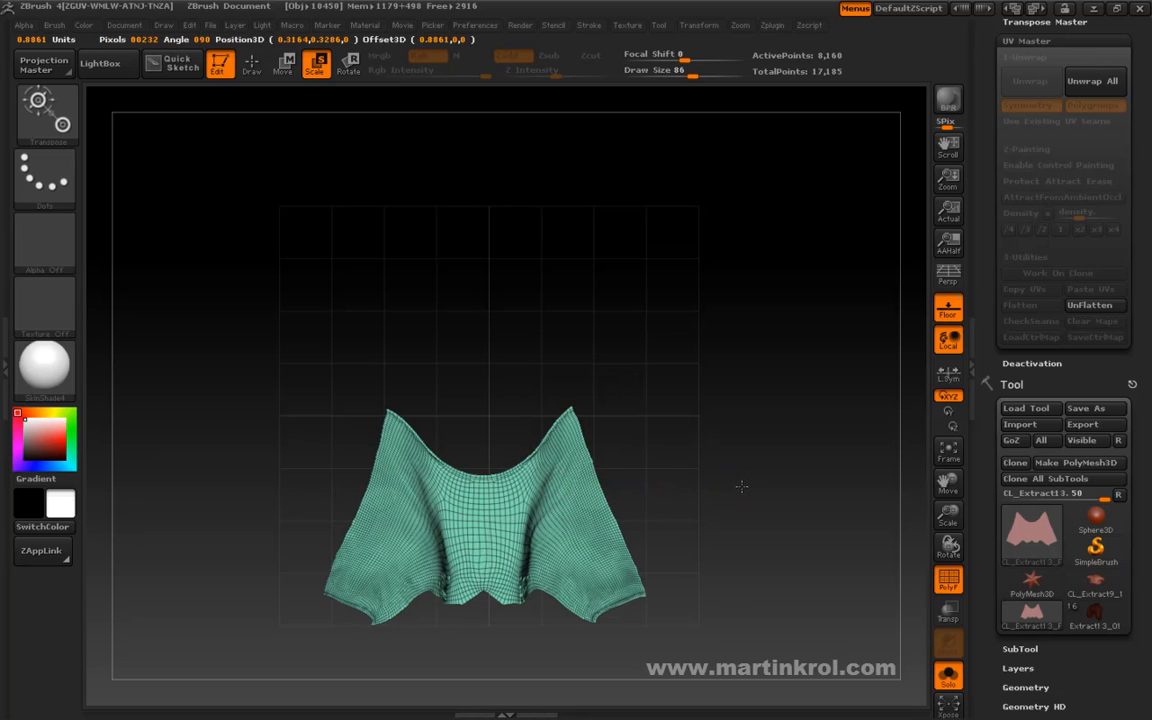
key(space)
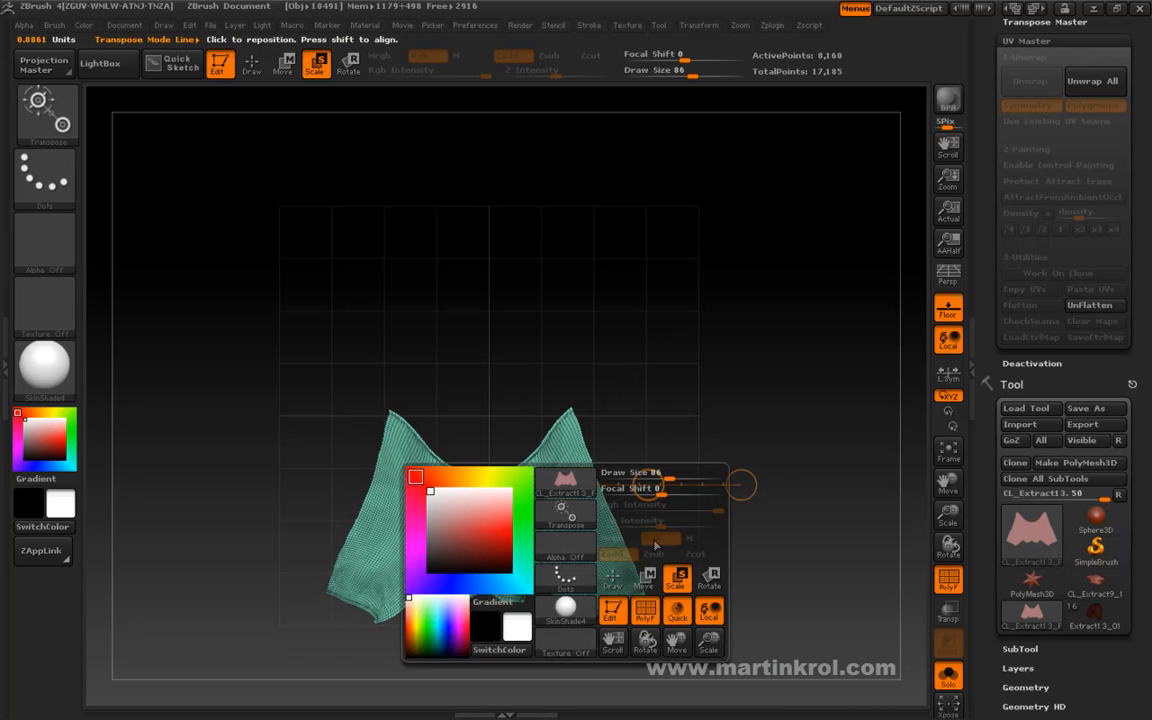
click(648, 577)
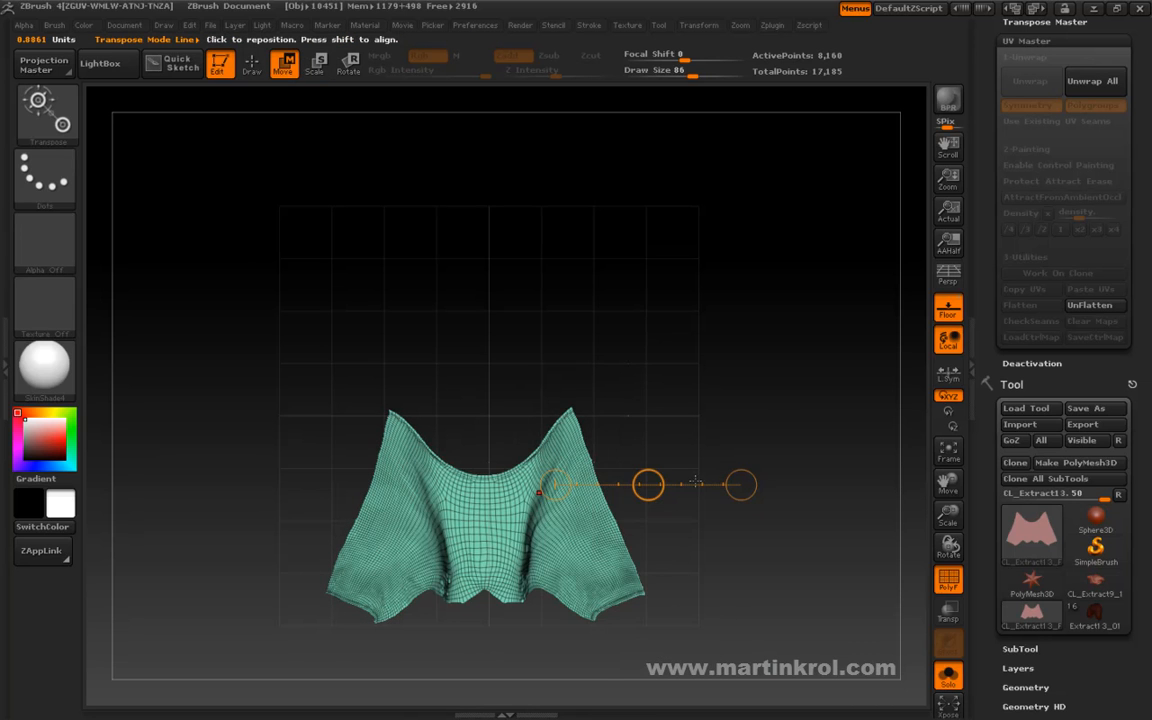
drag(648, 485, 648, 483)
Lay a horizontal rotation line across the green island and return to Draw mode.
key(space)
click(728, 574)
mouse_move(497, 520)
mouse_down()
mouse_move(518, 532)
mouse_move(717, 522)
mouse_up()
key(space)
click(611, 582)
key(space)
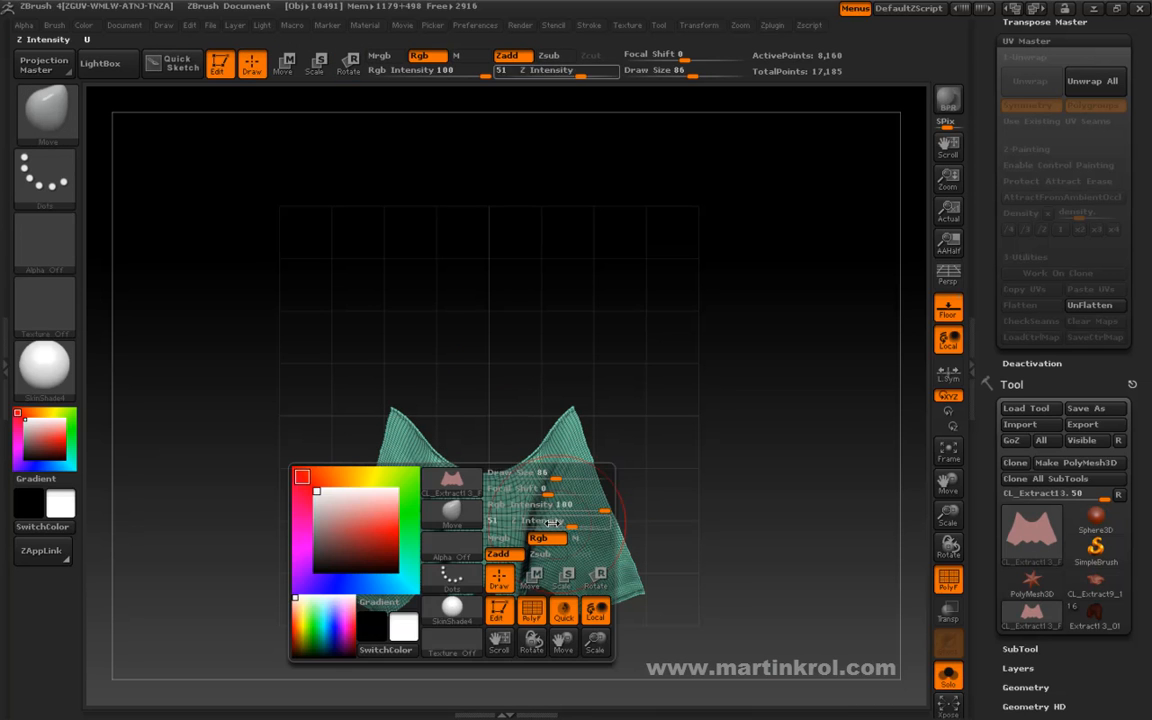
Set the Move brush's draw size to 51 and examine the lower edge of the green UV island up close.
click(540, 474)
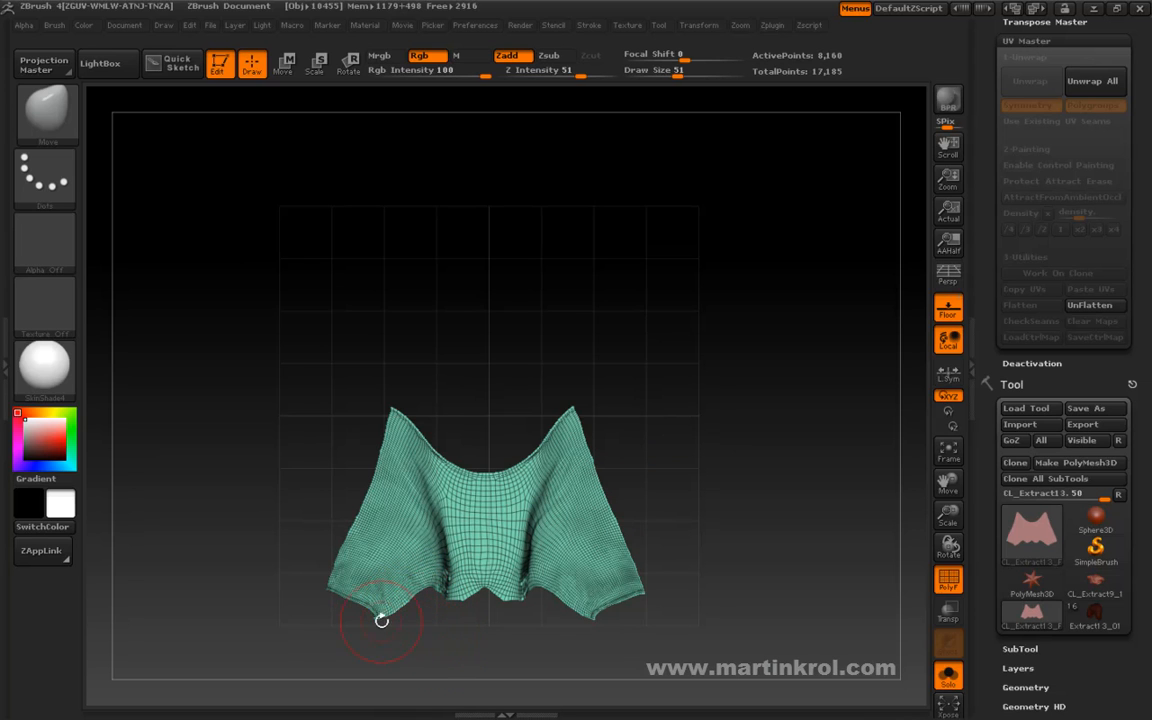
alt+drag(436, 646, 454, 543)
drag(365, 547, 426, 514)
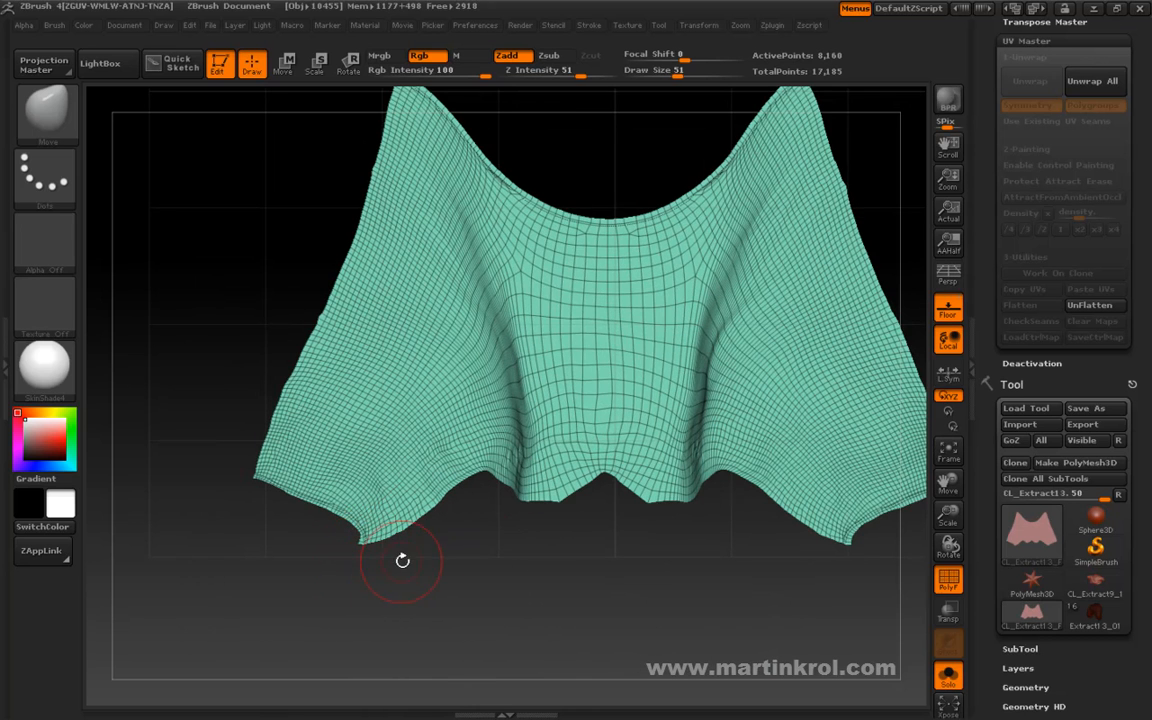
alt+drag(331, 566, 390, 335)
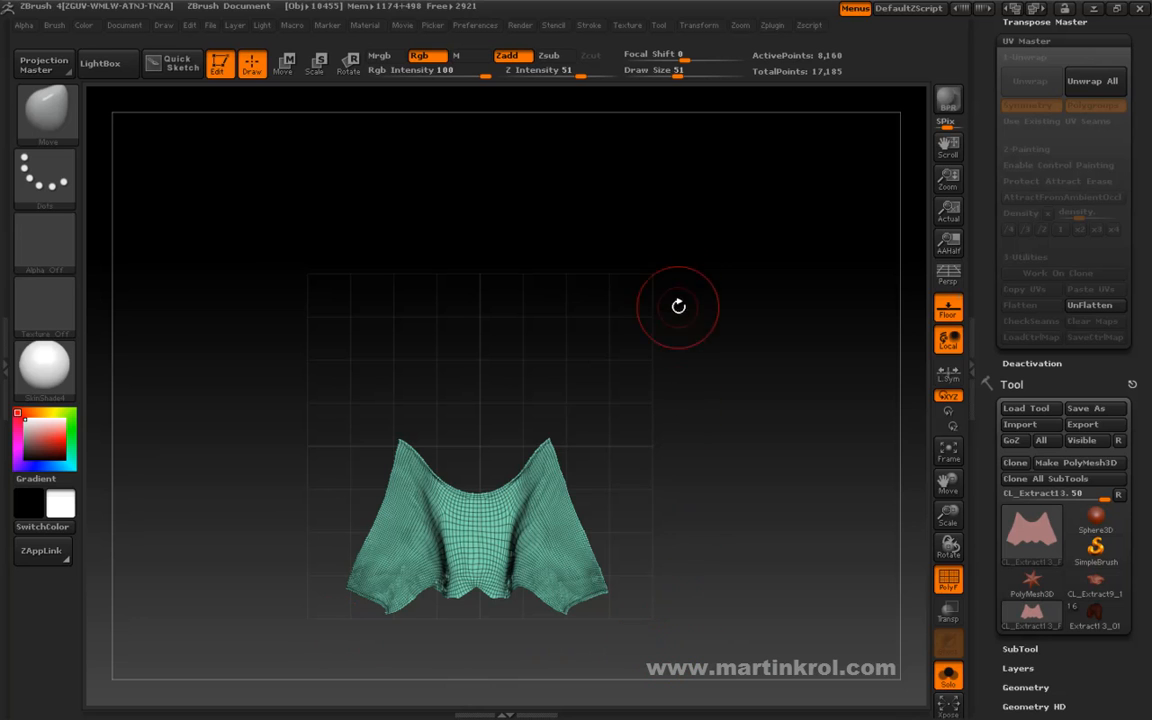
Unhide the whole flattened mesh and check both UV islands together on the grid.
ctrl+shift+click(740, 373)
right_click(590, 480)
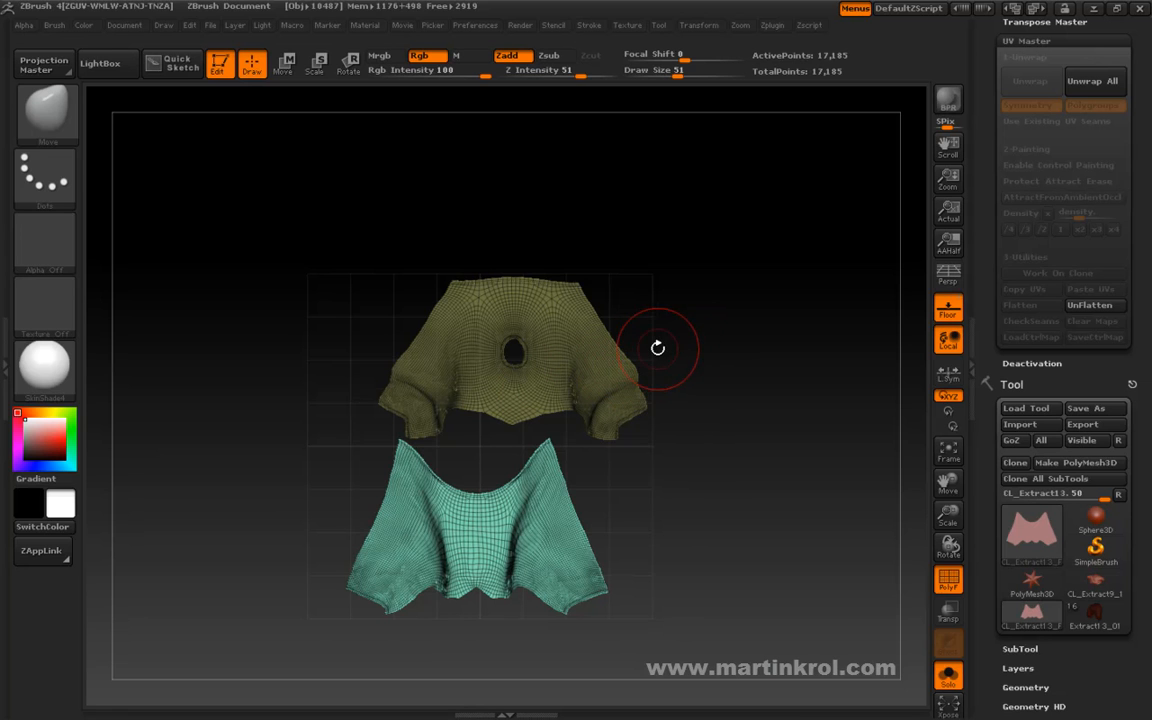
key(ctrl+shift)
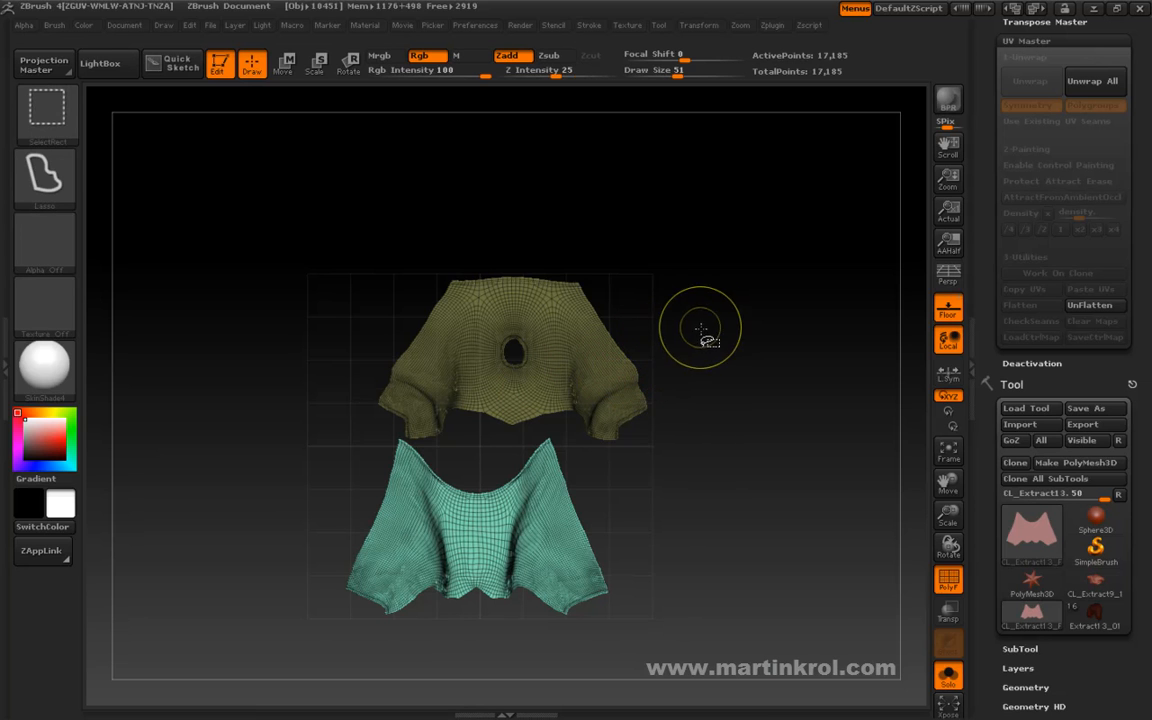
alt+drag(697, 429, 690, 384)
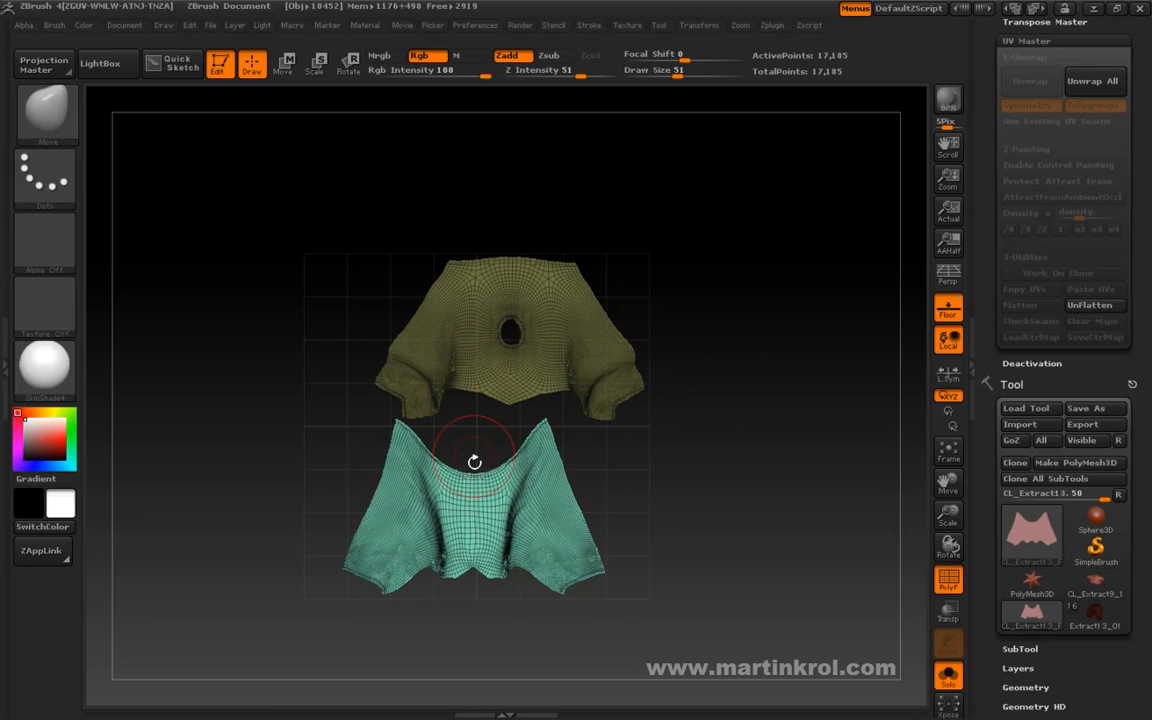
drag(700, 438, 621, 372)
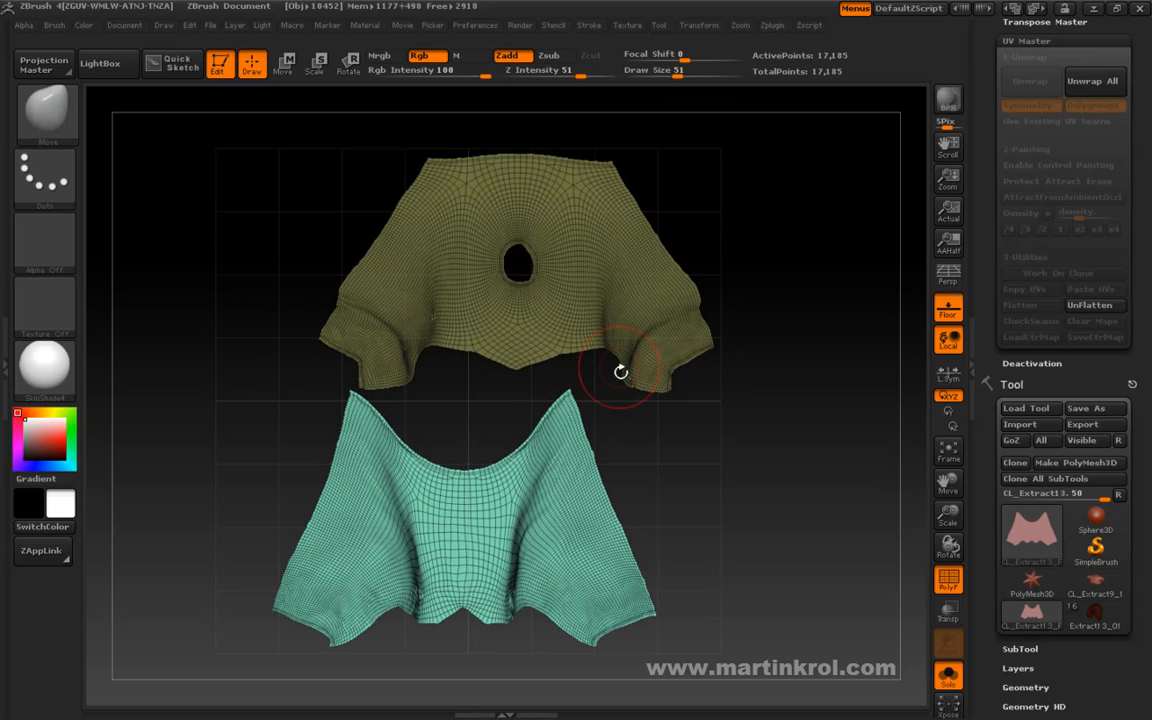
alt+drag(700, 489, 693, 425)
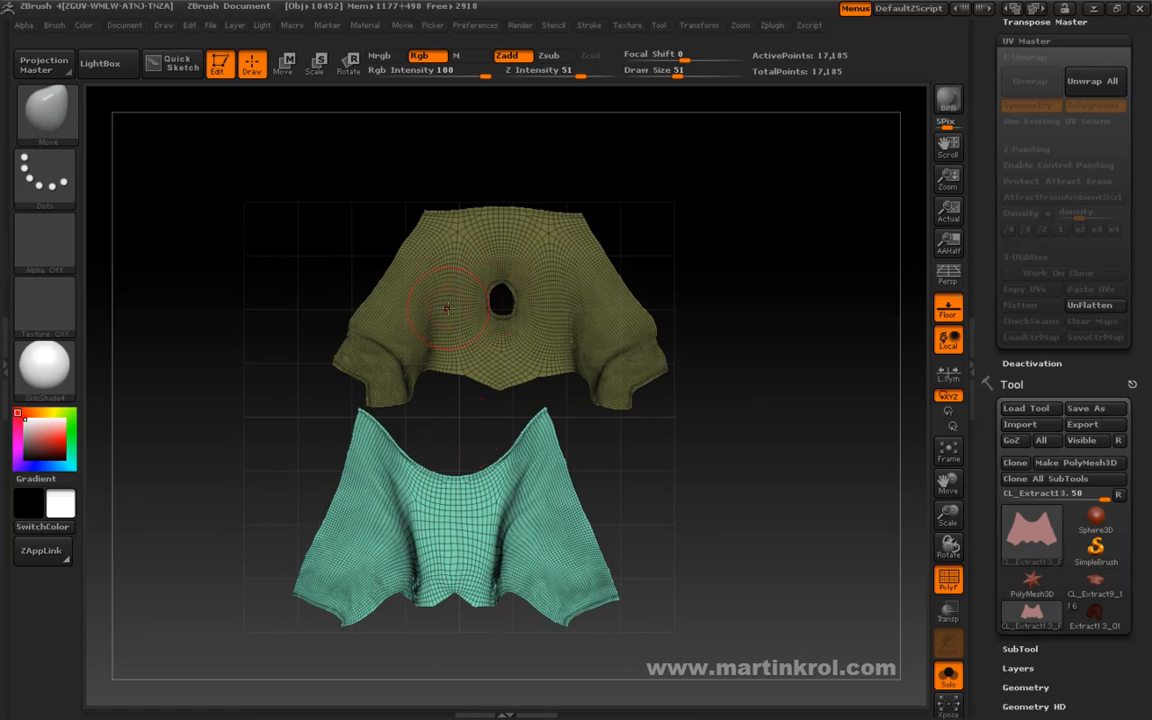
Unflatten the trousers clone back to its 3D shape, flattening it once more in between to recheck the island layout.
click(1085, 312)
drag(764, 406, 813, 378)
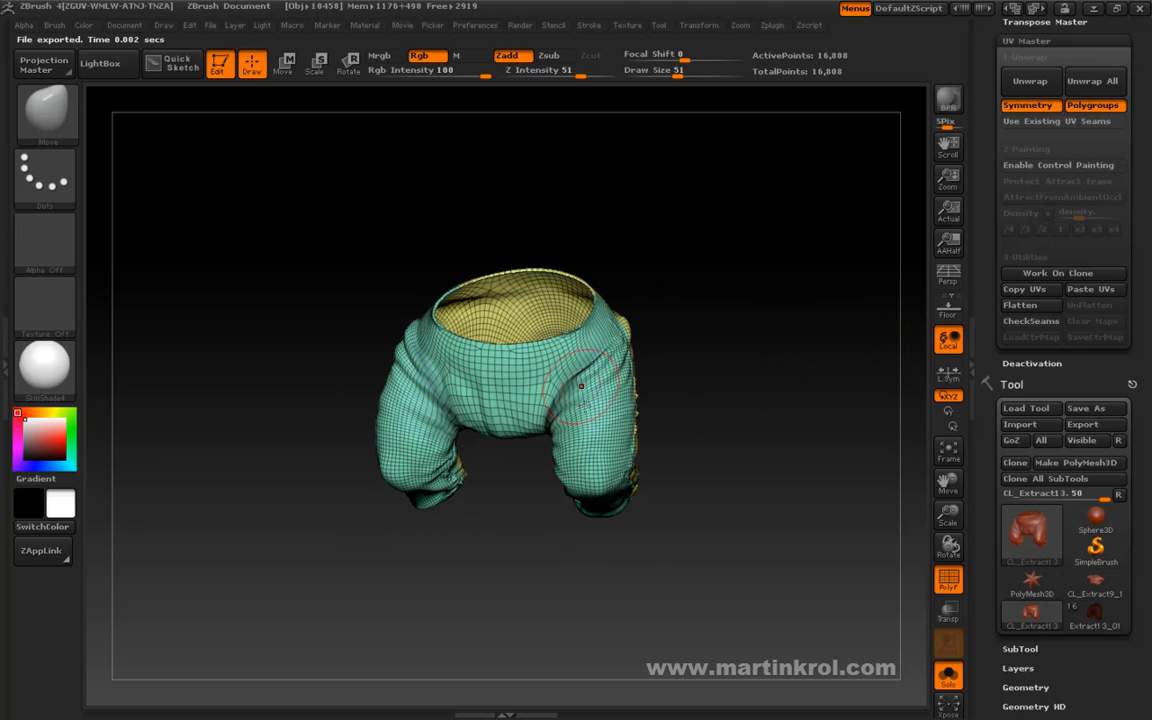
click(1029, 312)
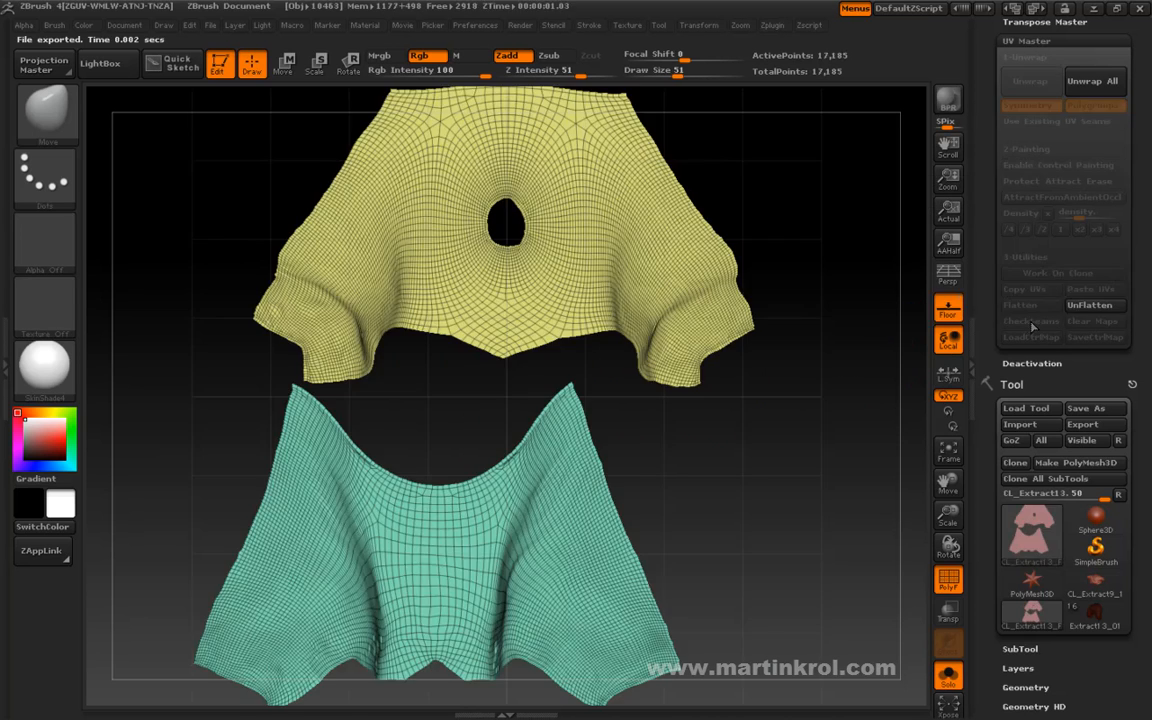
alt+drag(761, 497, 754, 457)
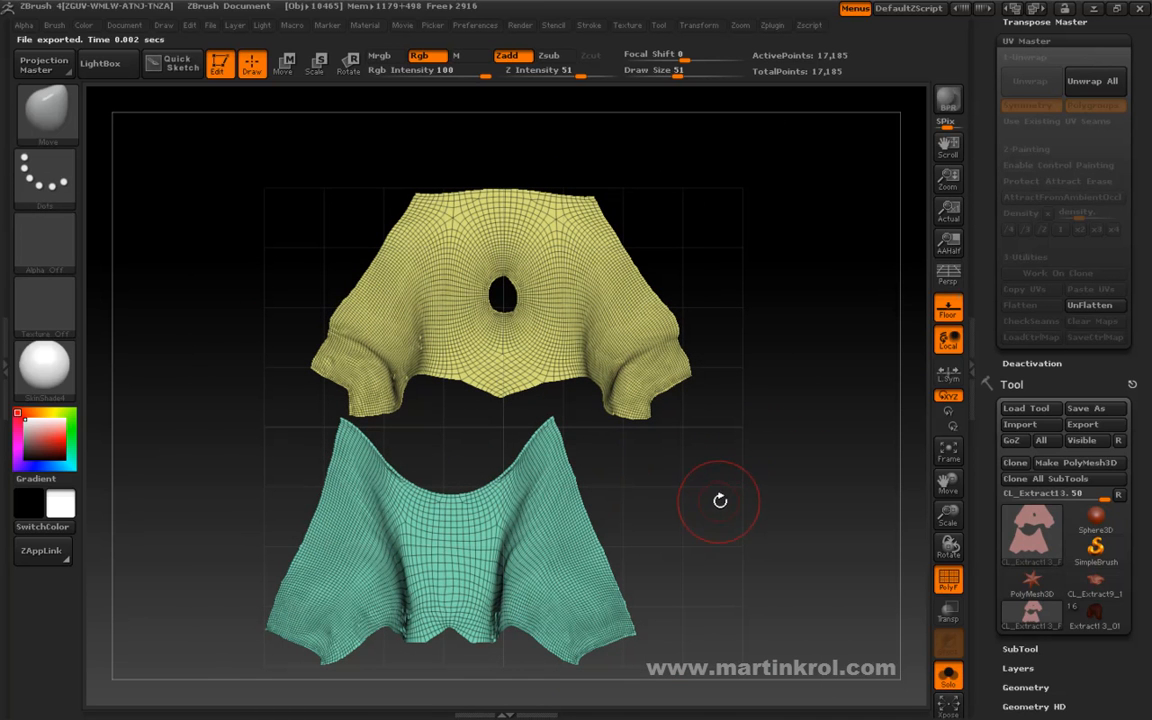
click(1088, 306)
drag(769, 410, 723, 471)
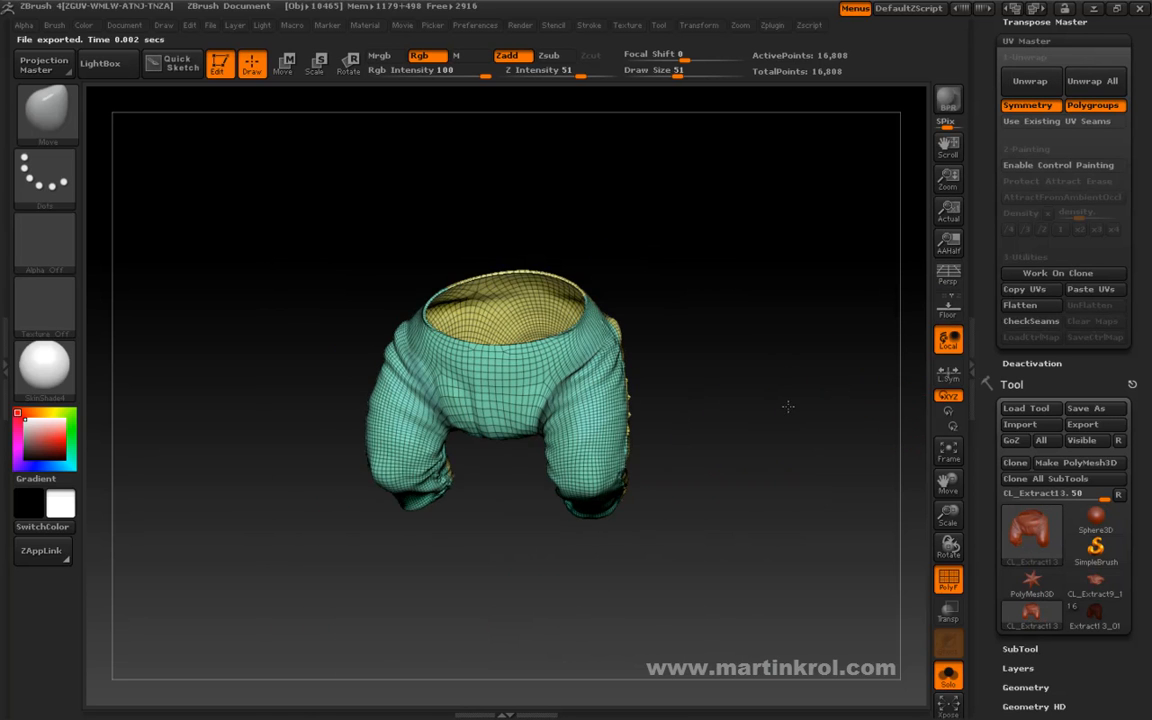
Display the UV seams on the trousers clone, inspect them from the side, and switch the seam display off again.
drag(481, 483, 728, 386)
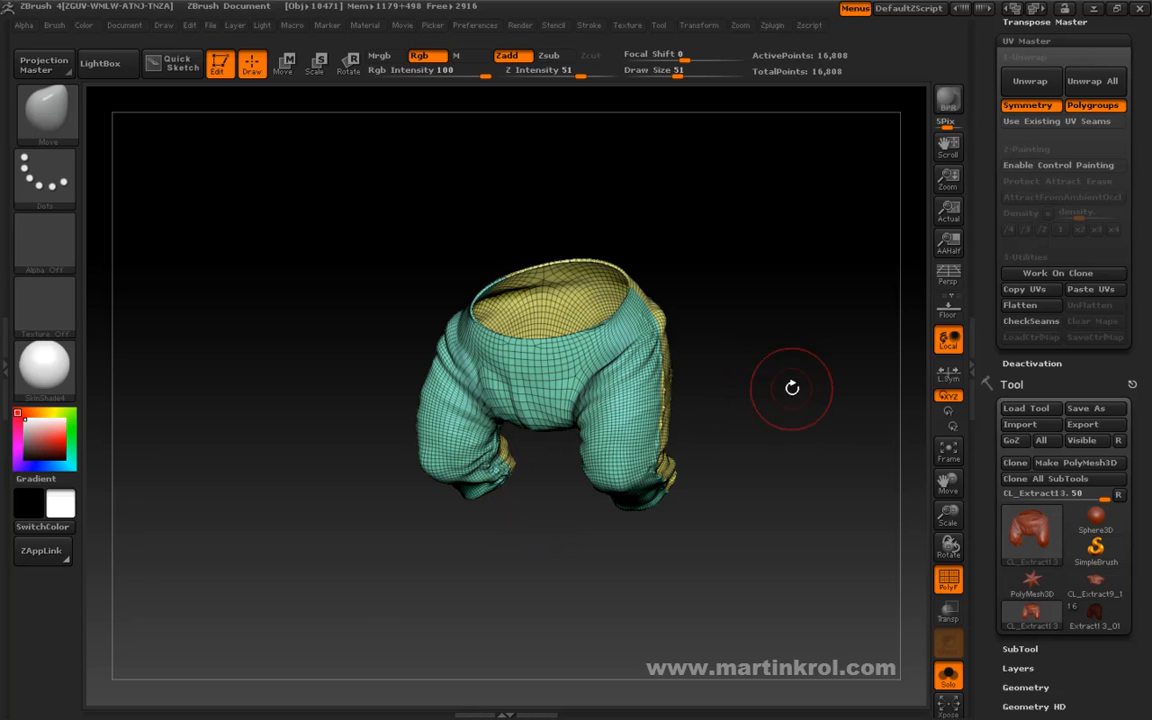
drag(764, 382, 774, 391)
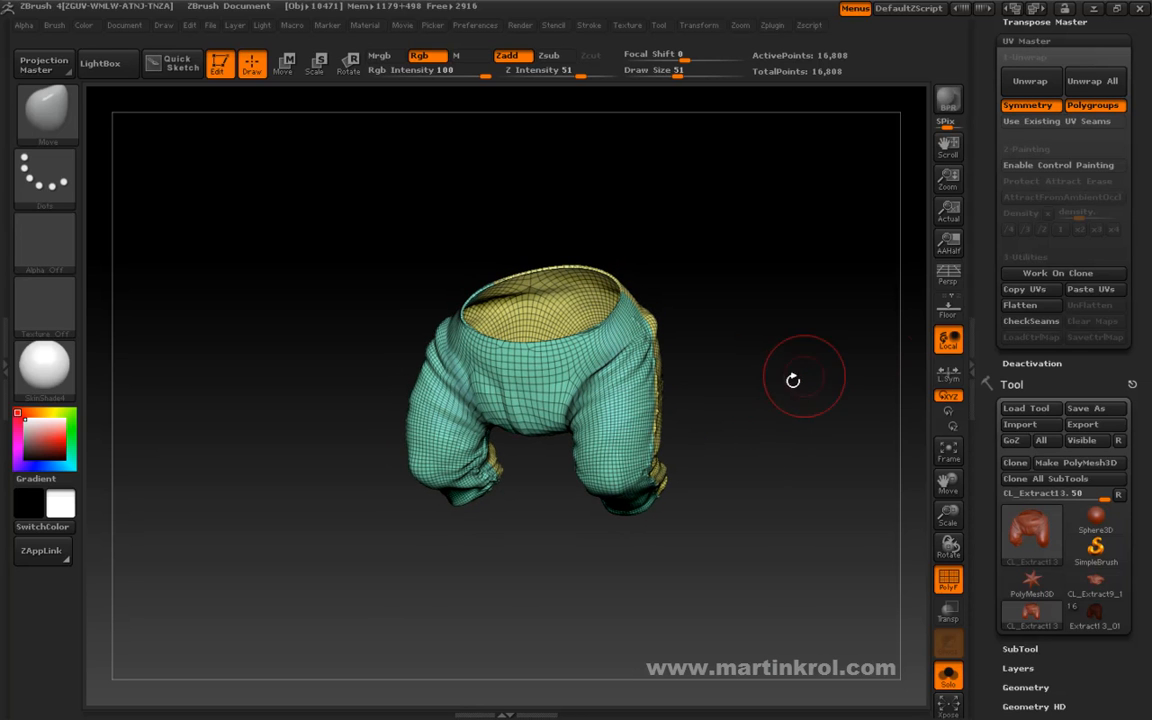
click(1015, 334)
drag(807, 381, 706, 350)
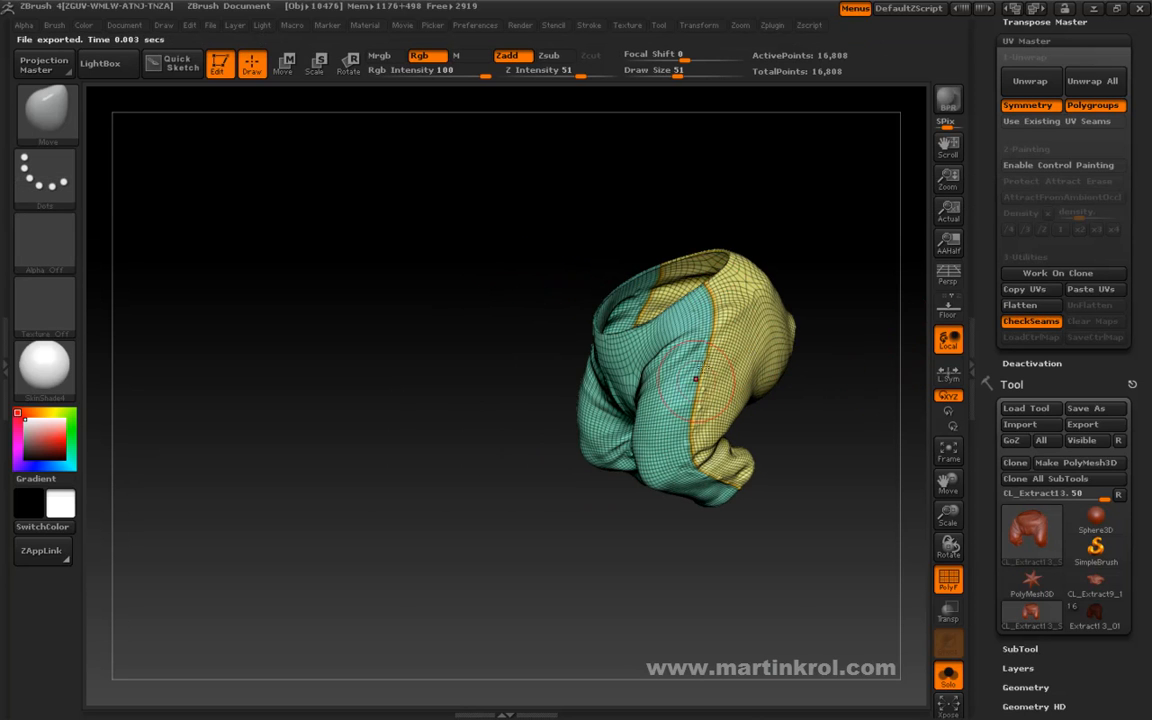
drag(702, 468, 915, 400)
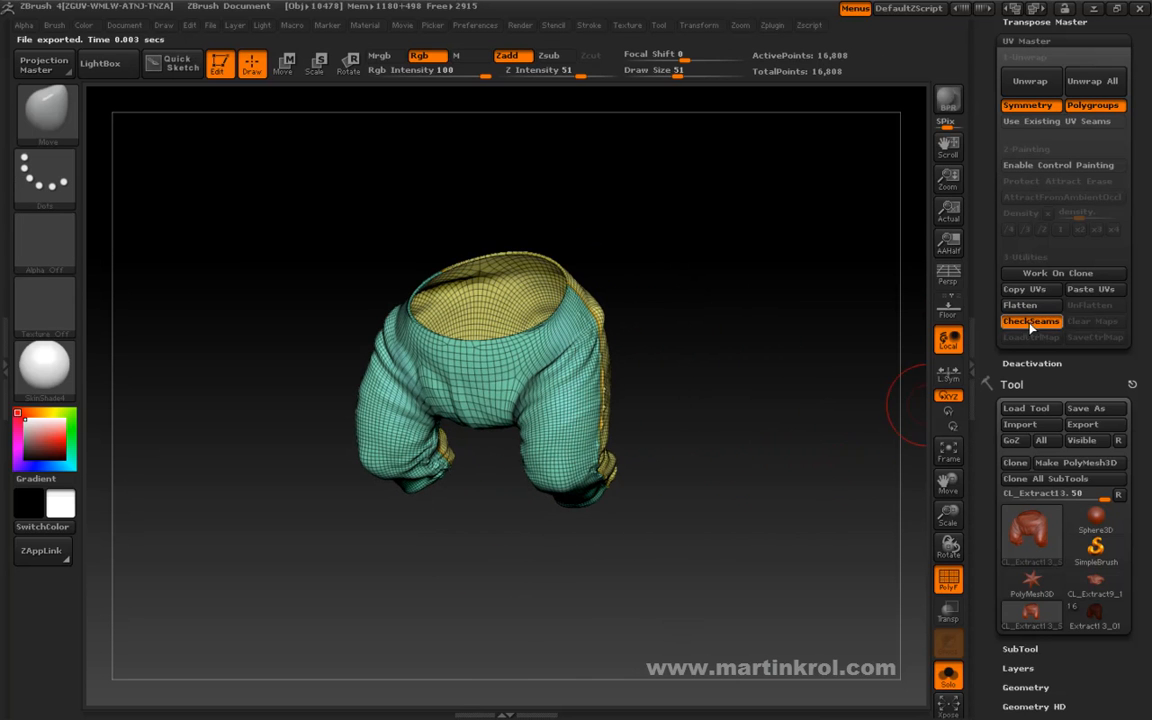
drag(733, 360, 774, 370)
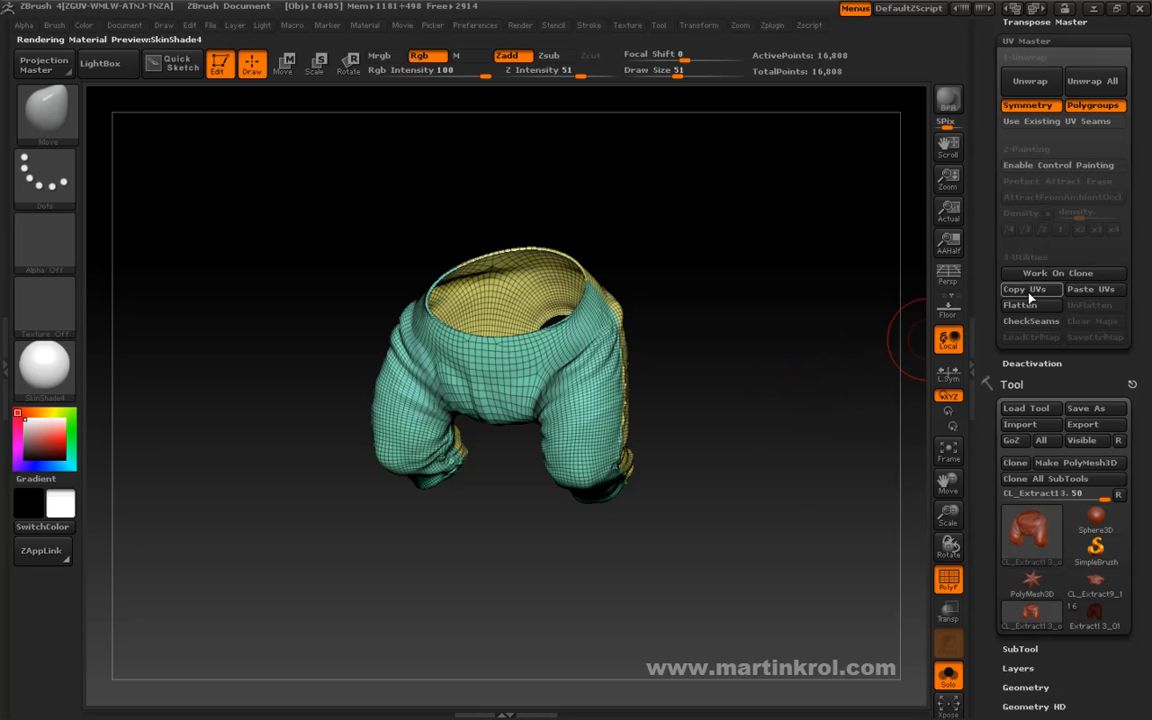
Copy the UVs from the trousers clone and switch to the original Extract13_01 tool.
click(1025, 290)
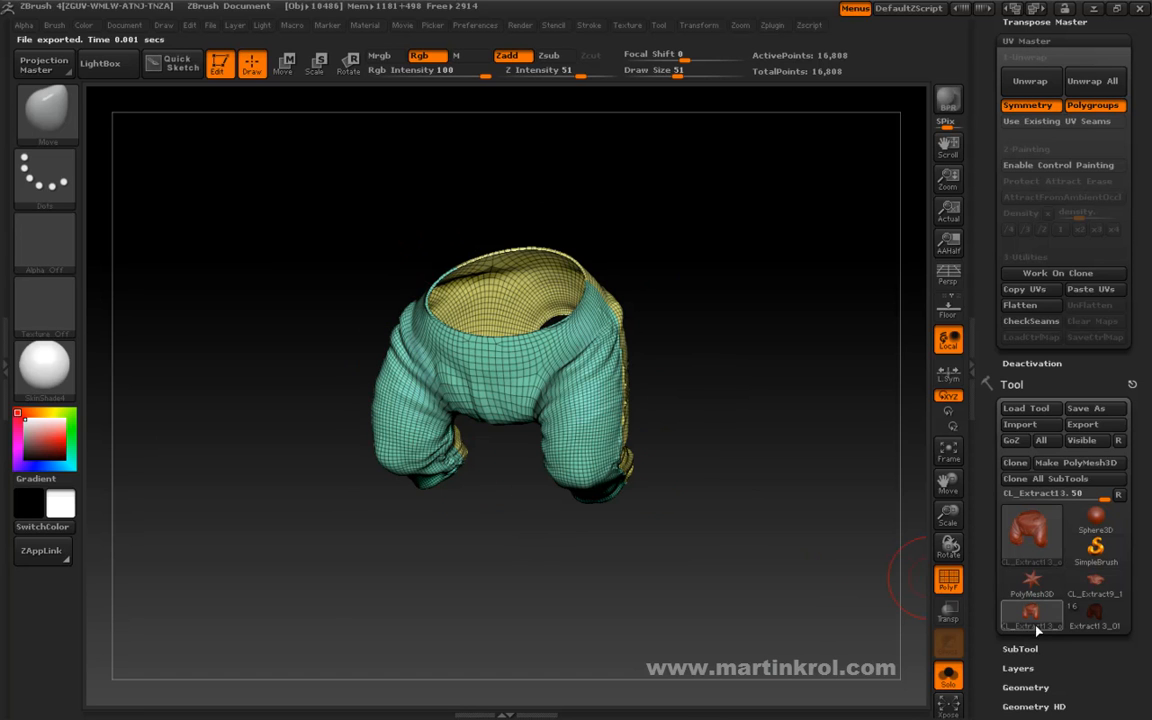
drag(988, 545, 1002, 466)
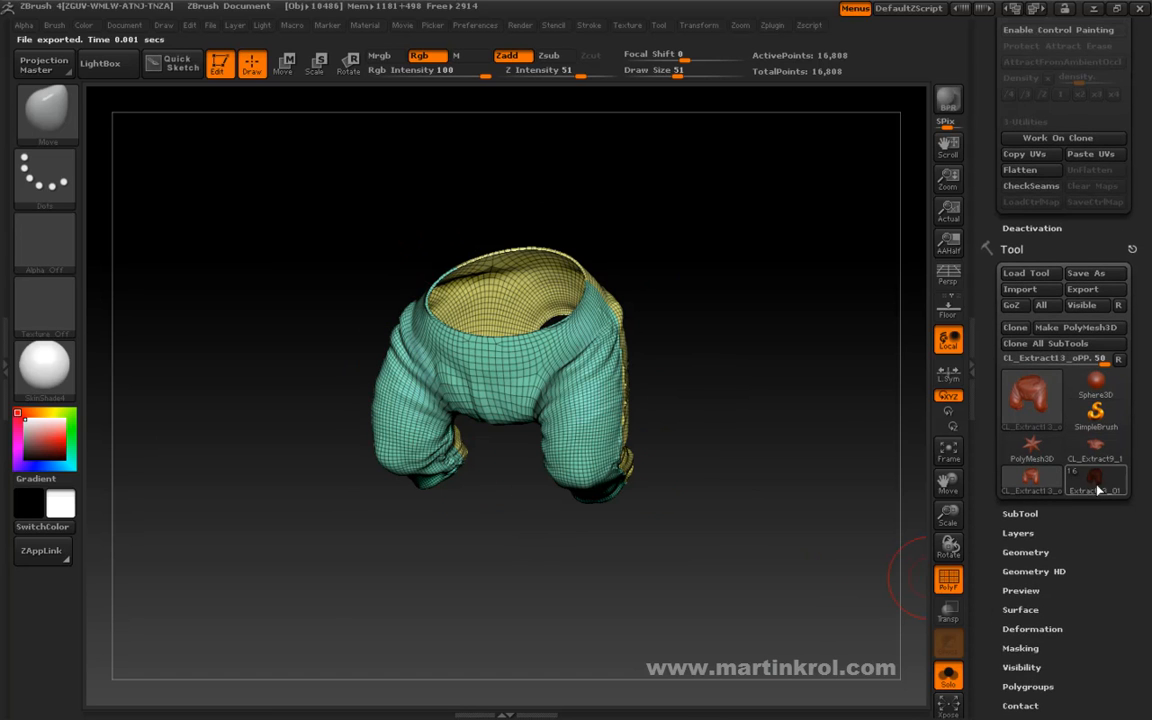
mouse_move(1085, 480)
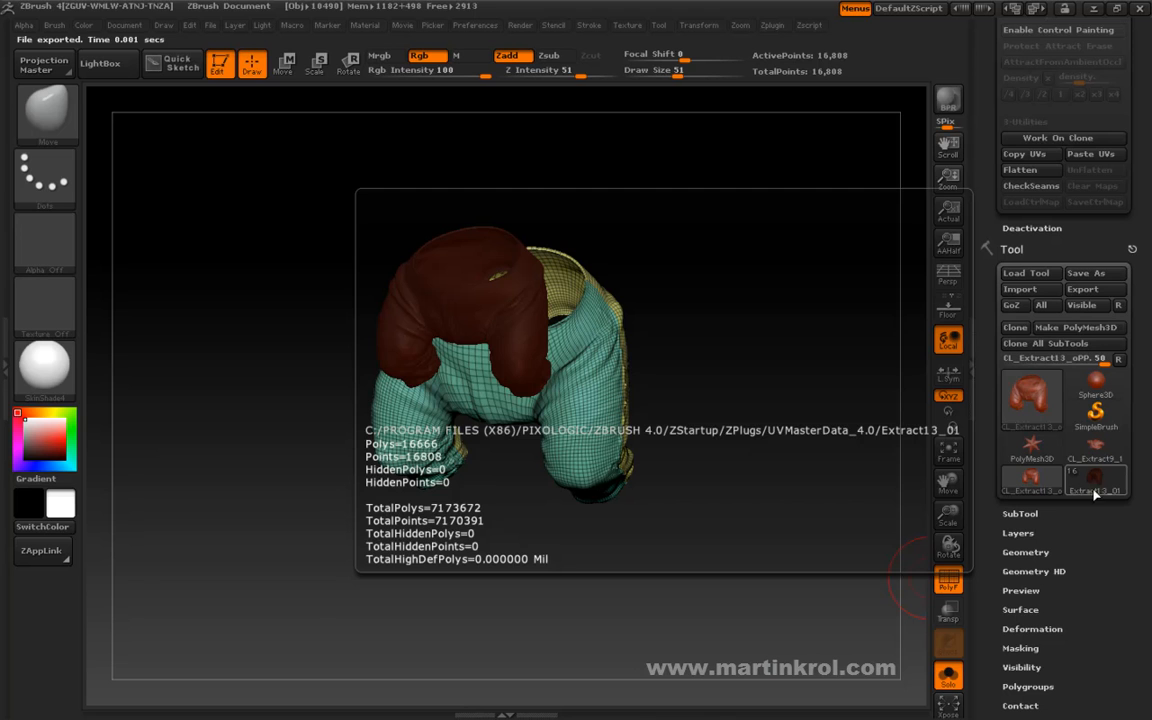
click(1091, 484)
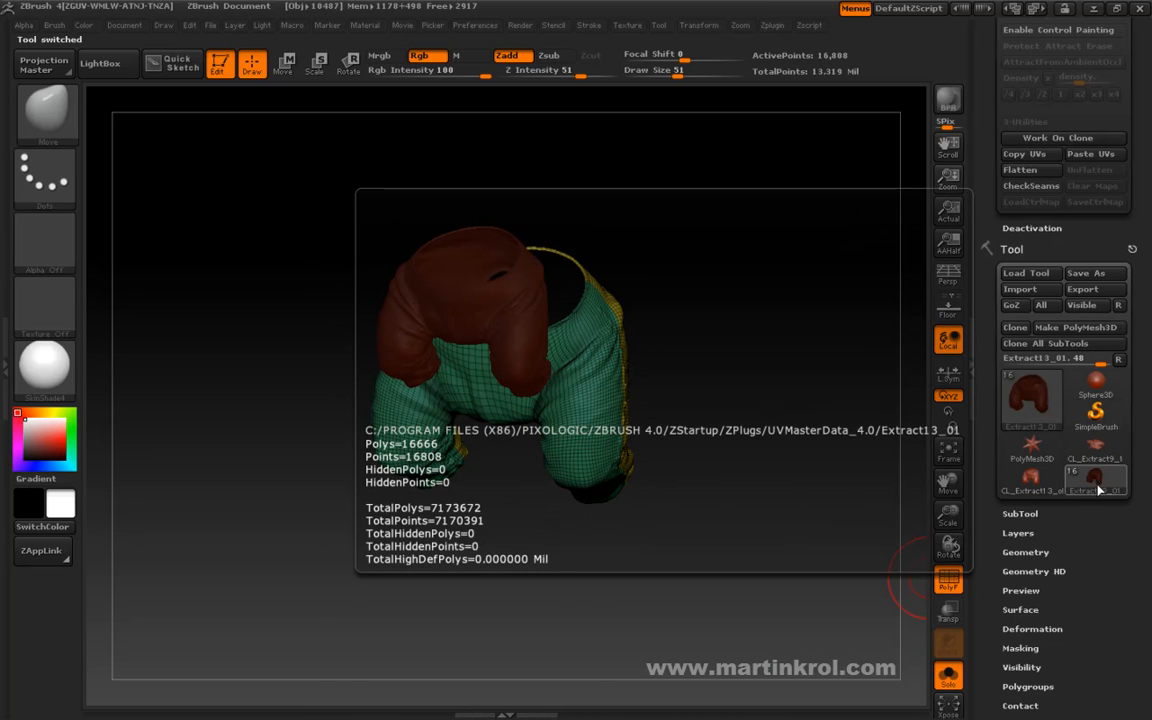
Paste the copied UVs onto the original multi-subdivision trousers with UV Master.
mouse_move(836, 321)
mouse_down()
mouse_move(828, 368)
mouse_move(830, 322)
mouse_up()
drag(984, 205, 985, 263)
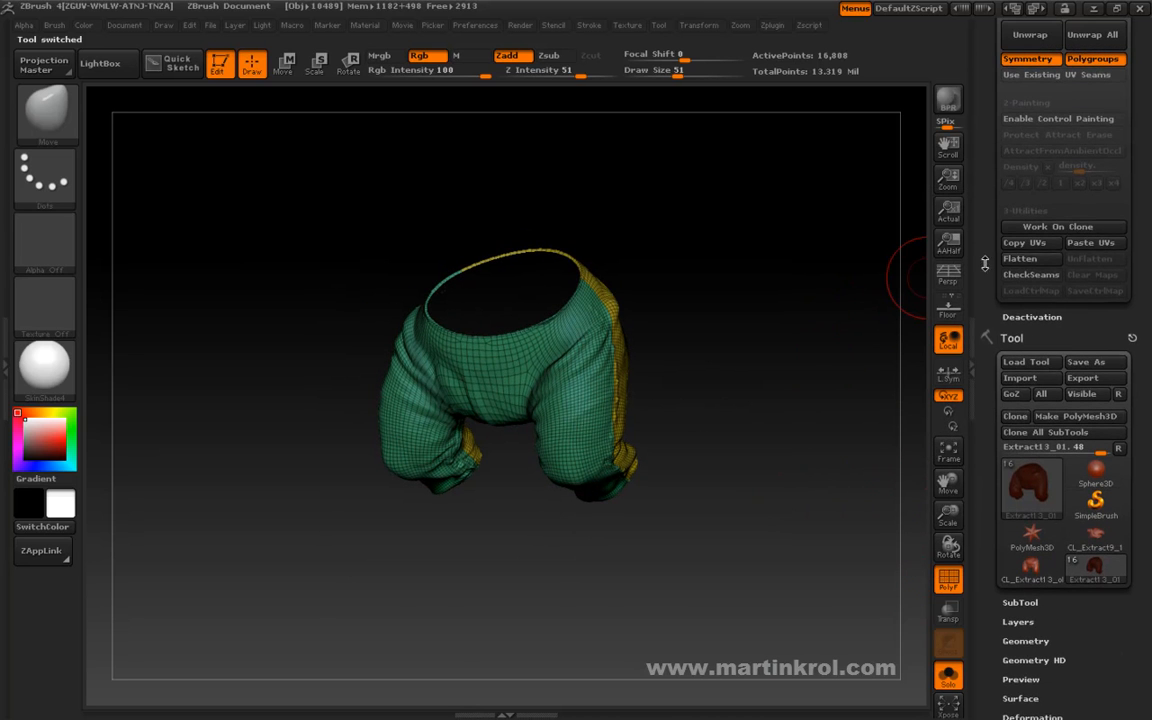
click(1091, 244)
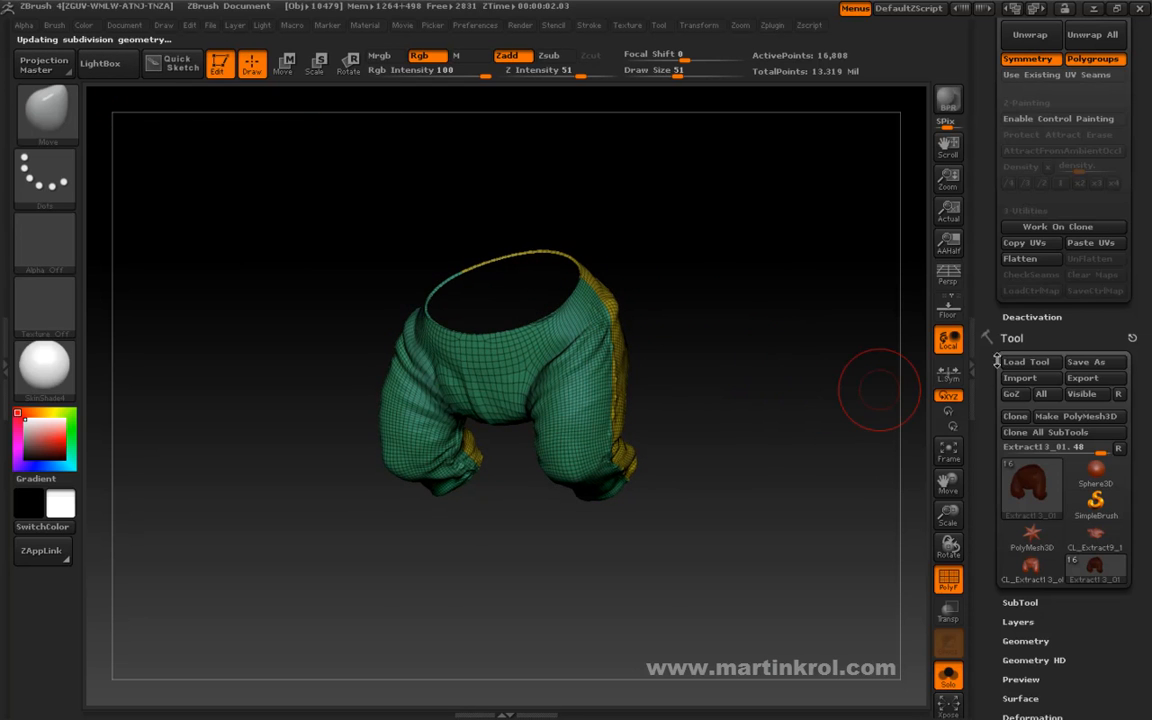
Morph the original trousers to their UV layout to check the pasted UVs, and restore the 3D shape.
scroll(1027, 330, down, 10)
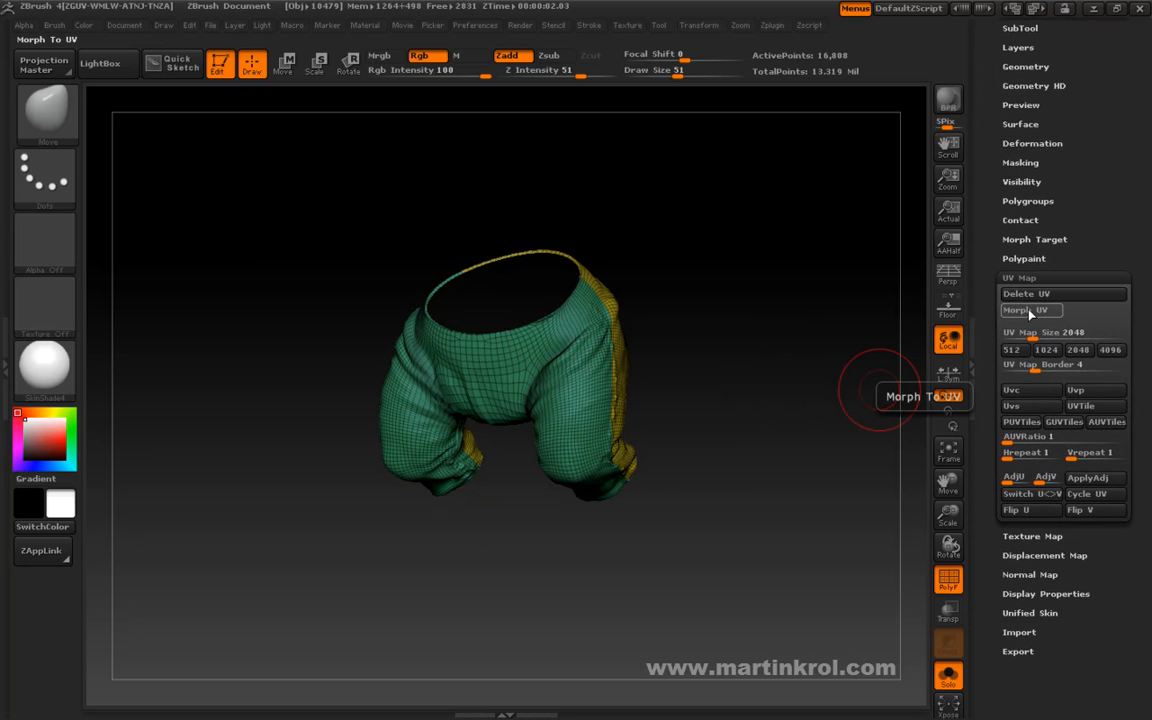
click(1028, 311)
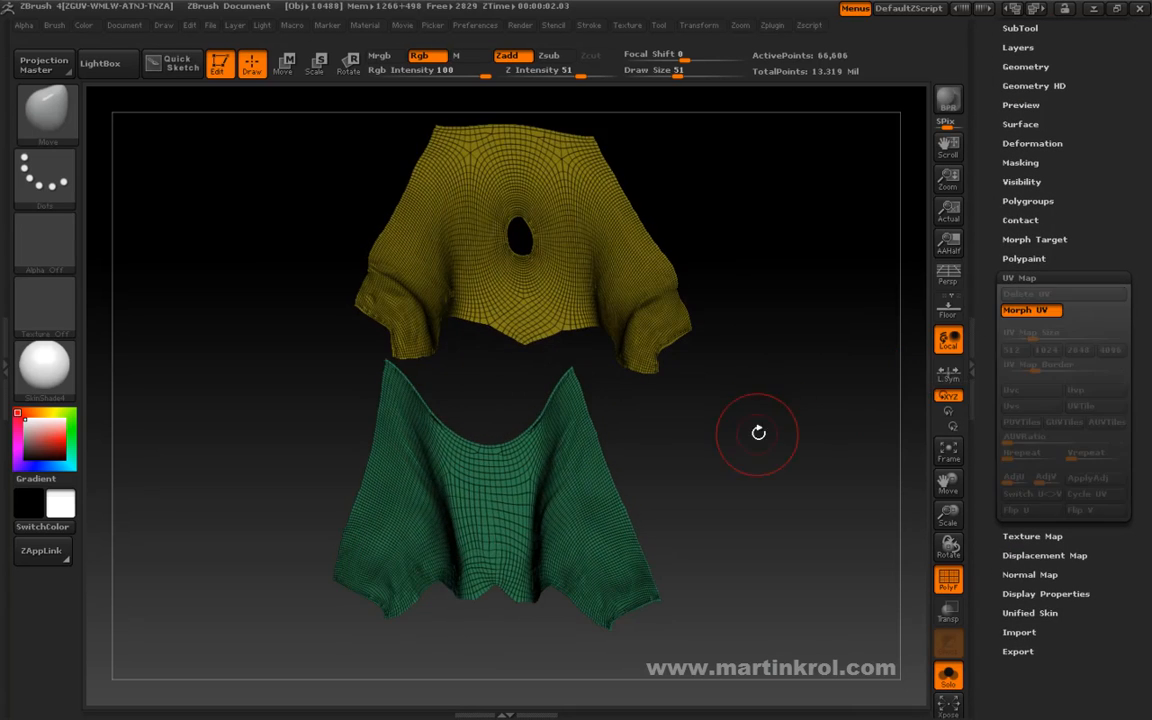
shift+drag(758, 429, 771, 437)
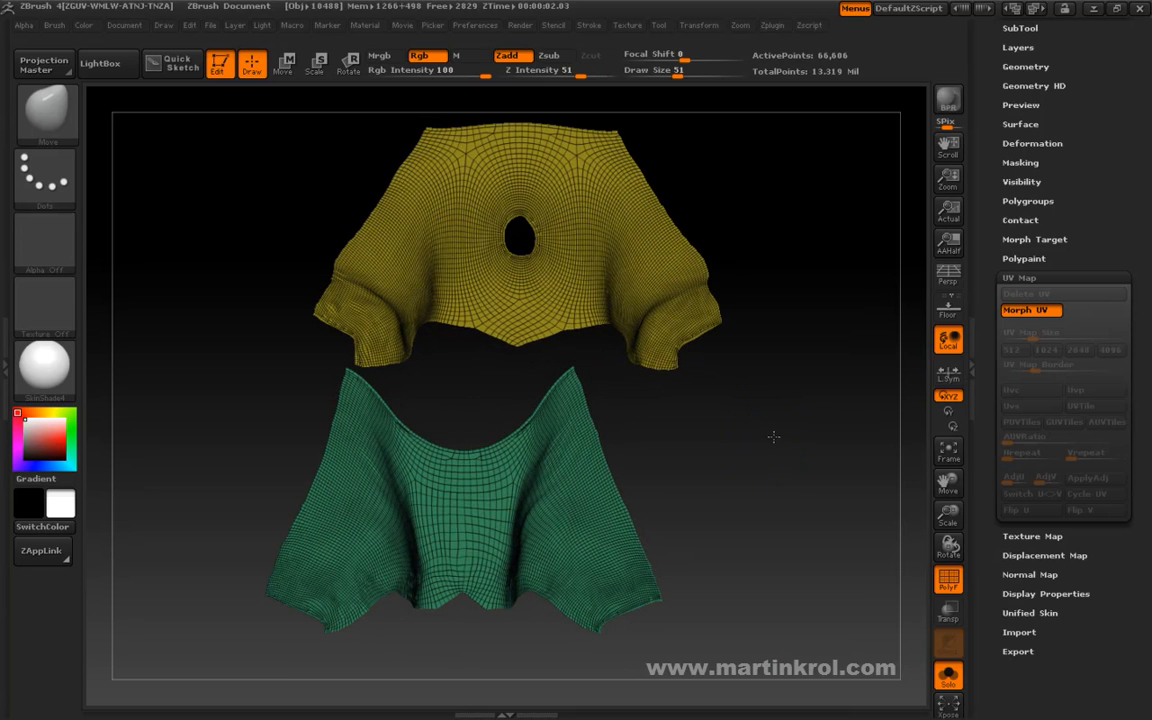
click(1040, 311)
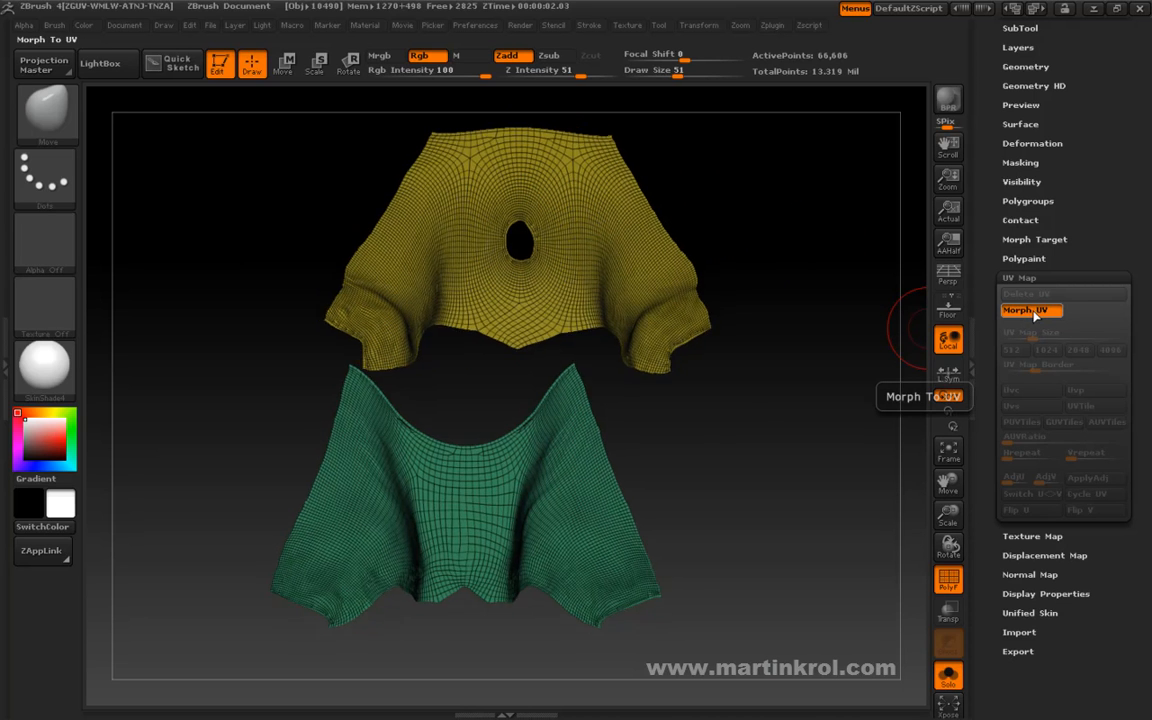
drag(842, 396, 988, 352)
Open the subtool list and make the Extract9_2 shirt the active subtool.
drag(987, 237, 986, 356)
drag(984, 312, 977, 378)
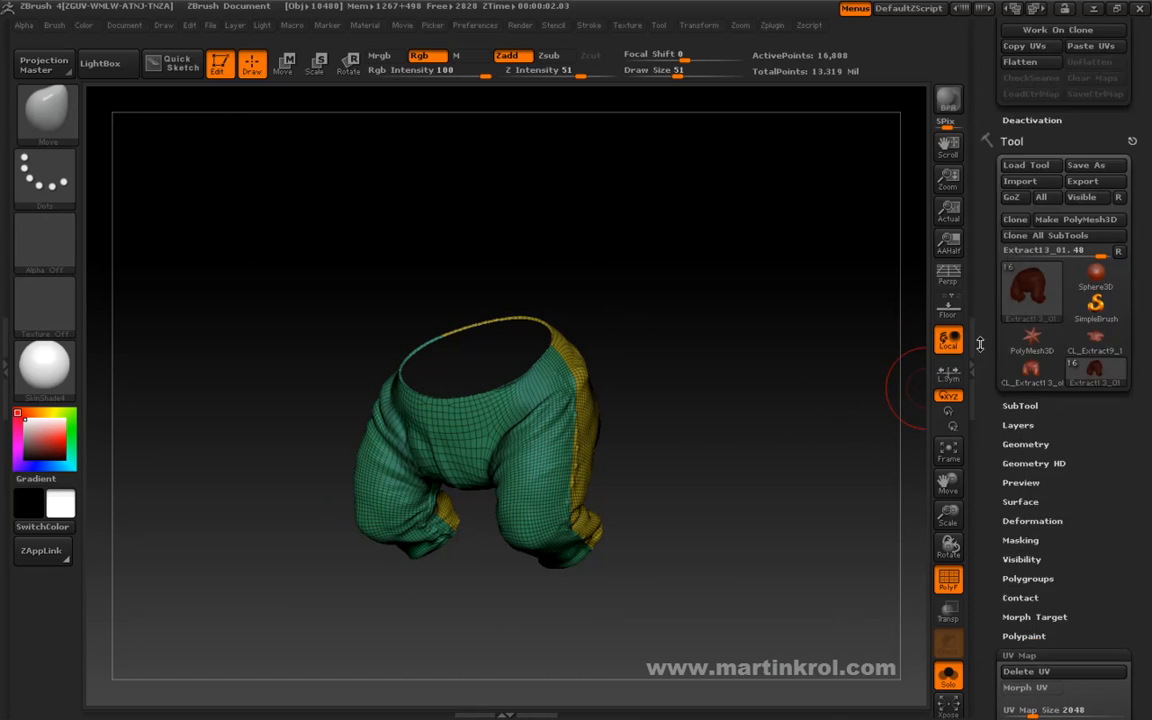
drag(987, 250, 985, 178)
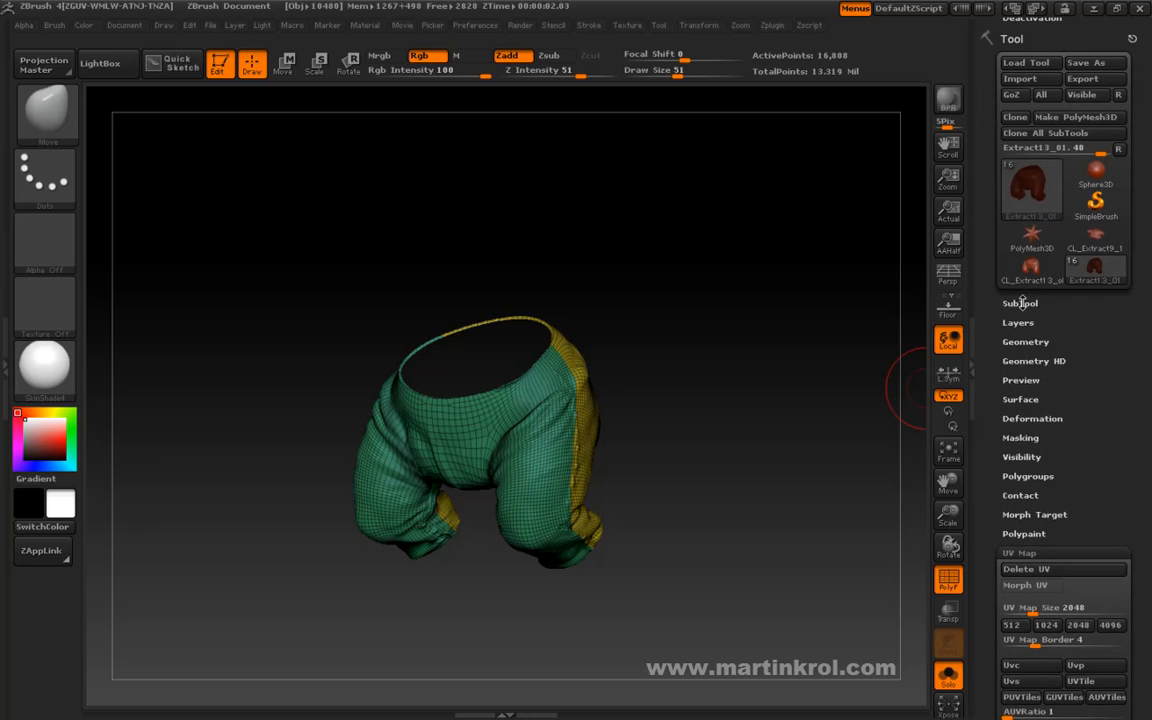
click(1021, 303)
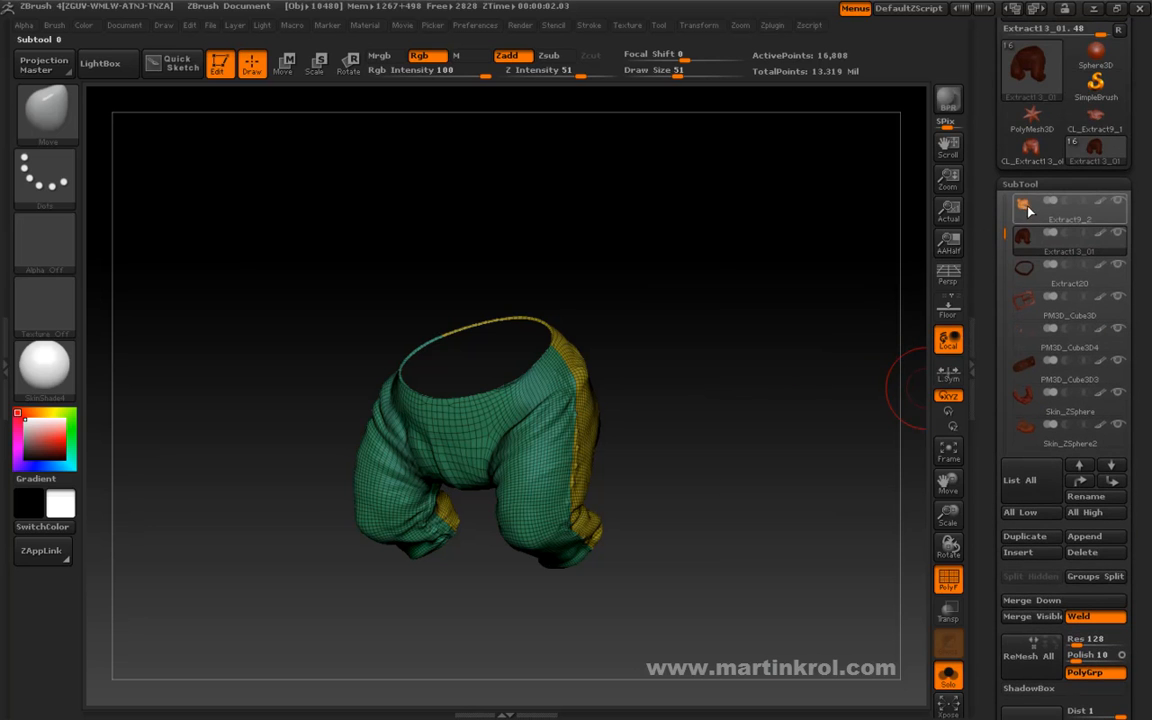
click(1022, 207)
drag(776, 384, 843, 406)
drag(987, 344, 987, 358)
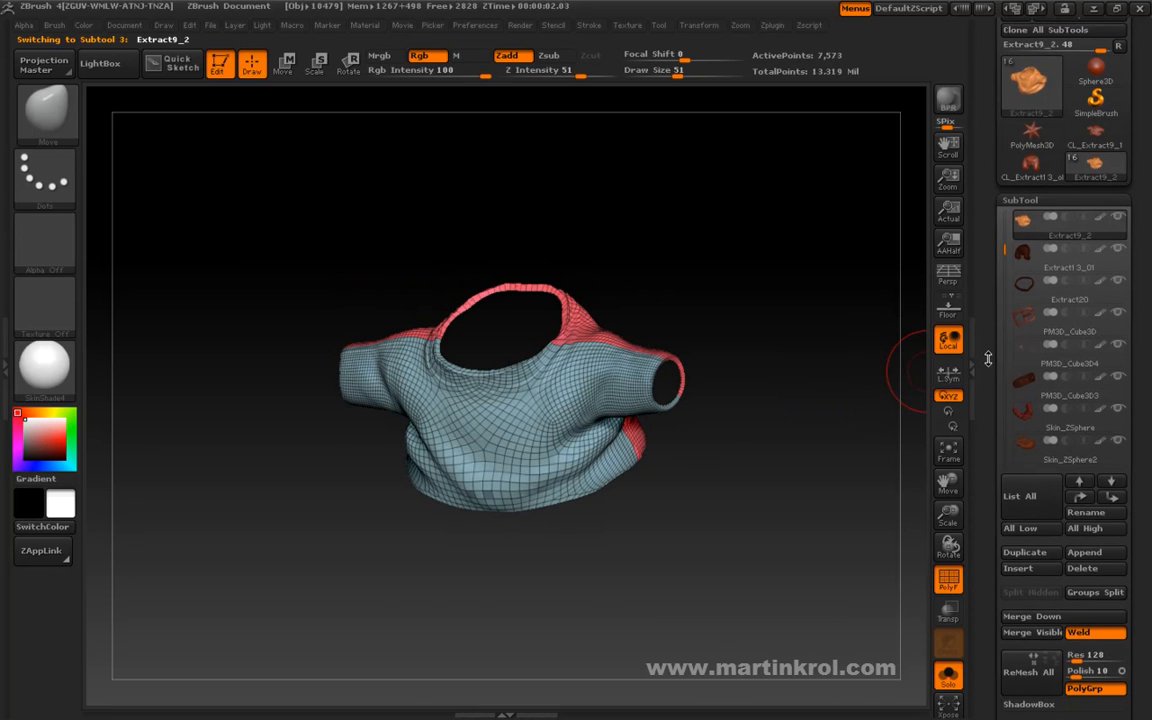
Collapse the subtool list and return to the UV Master unwrap options for the shirt.
click(1019, 194)
mouse_move(987, 201)
mouse_down()
mouse_move(990, 260)
mouse_move(996, 193)
mouse_up()
drag(1098, 288, 1085, 458)
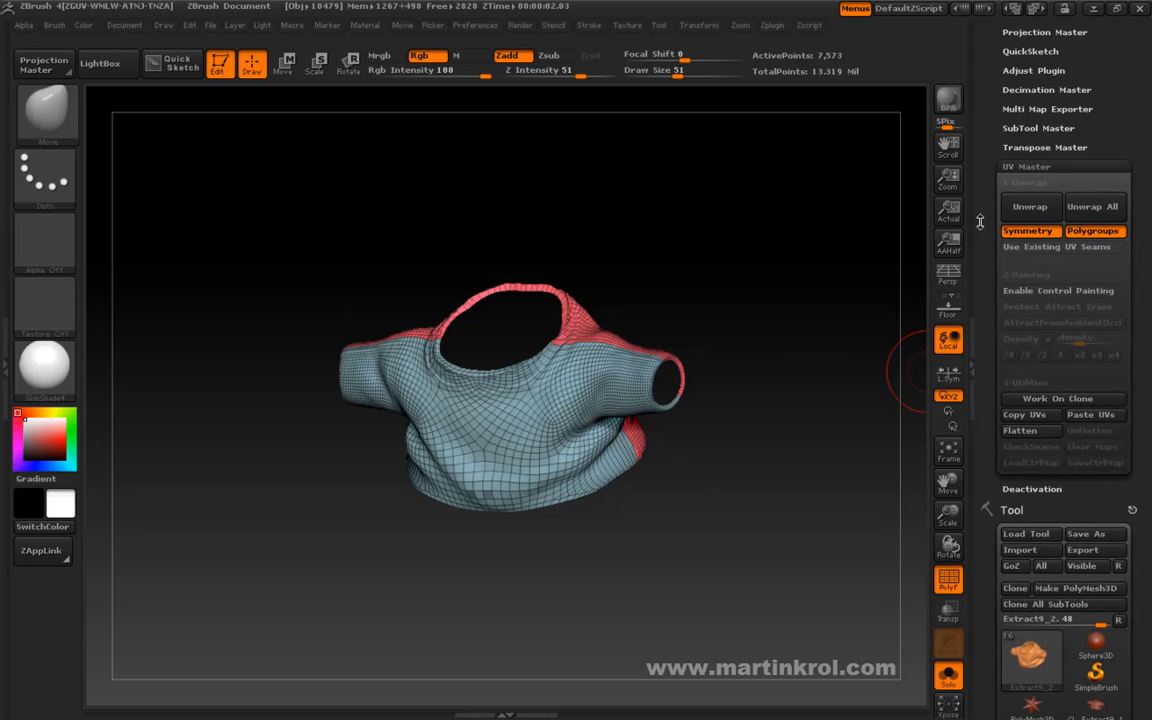
drag(990, 193, 990, 168)
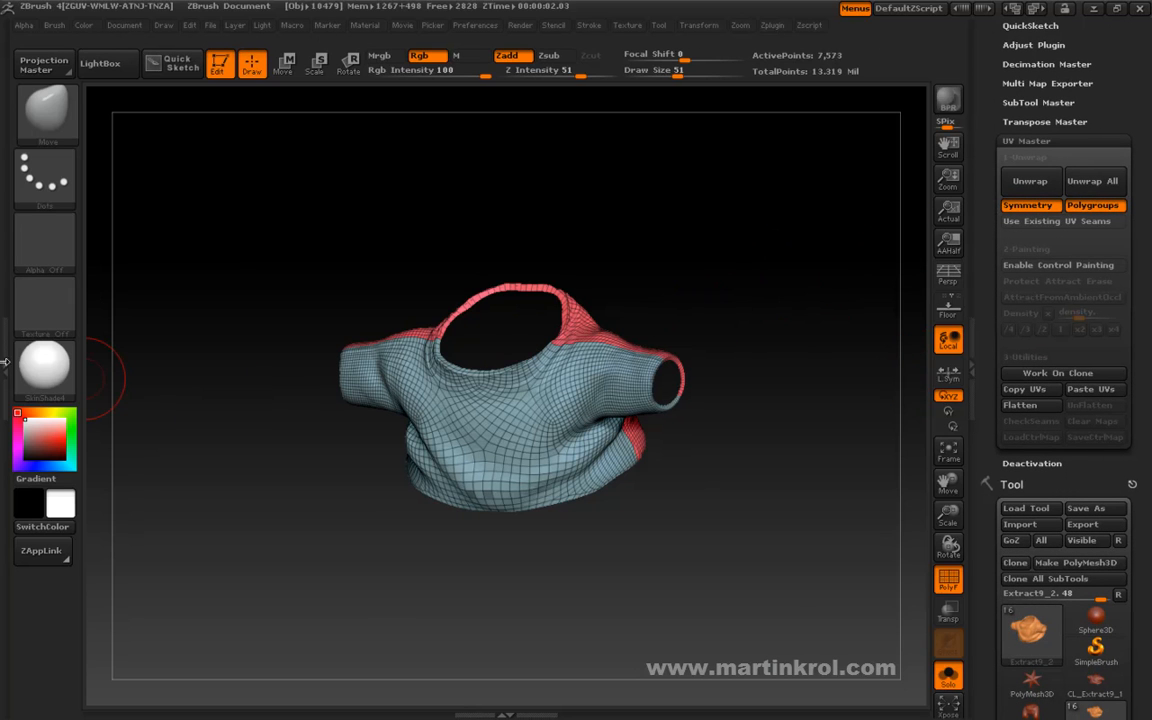
mouse_move(75, 393)
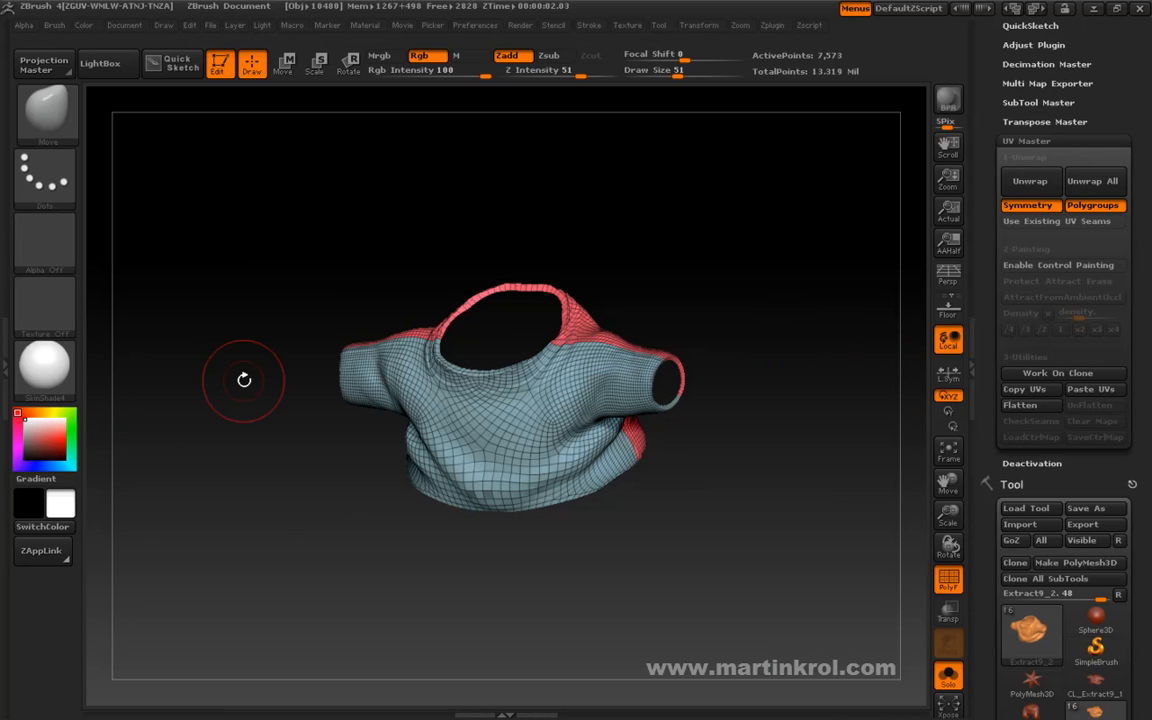
mouse_move(982, 332)
mouse_down()
mouse_move(984, 151)
mouse_move(985, 360)
mouse_move(984, 345)
mouse_up()
drag(802, 372, 737, 312)
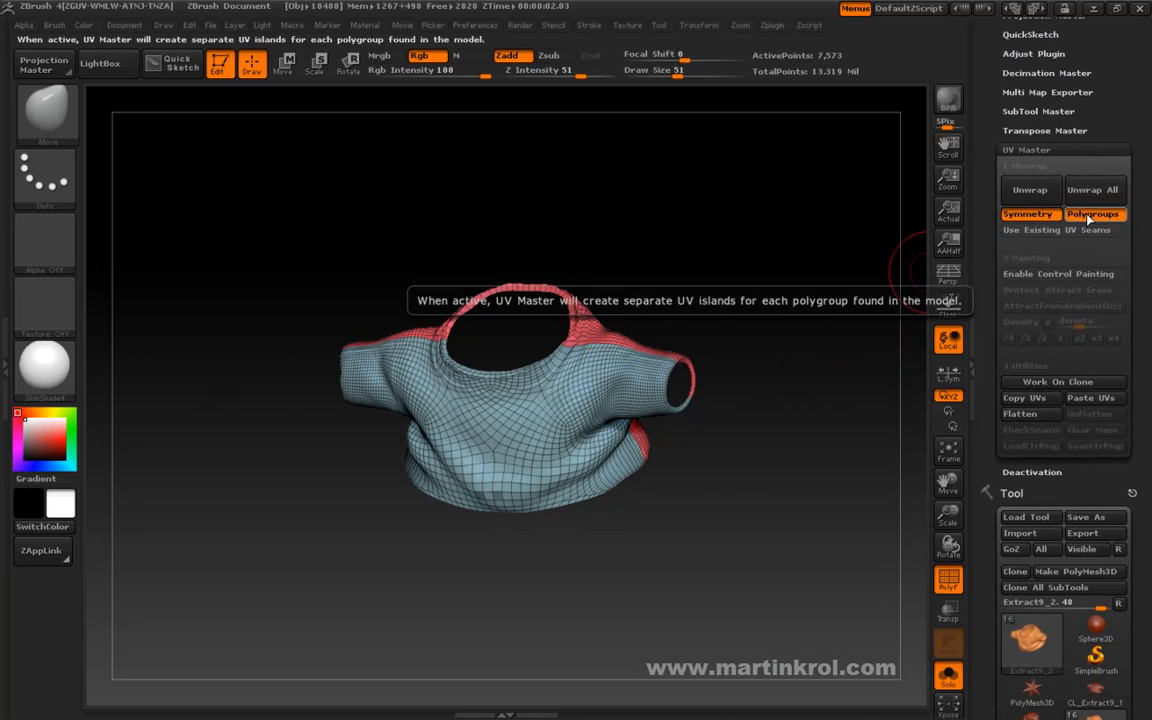
Unwrap the shirt with Symmetry and Polygroups active, and morph it to its UV layout and back to check the islands.
click(1028, 190)
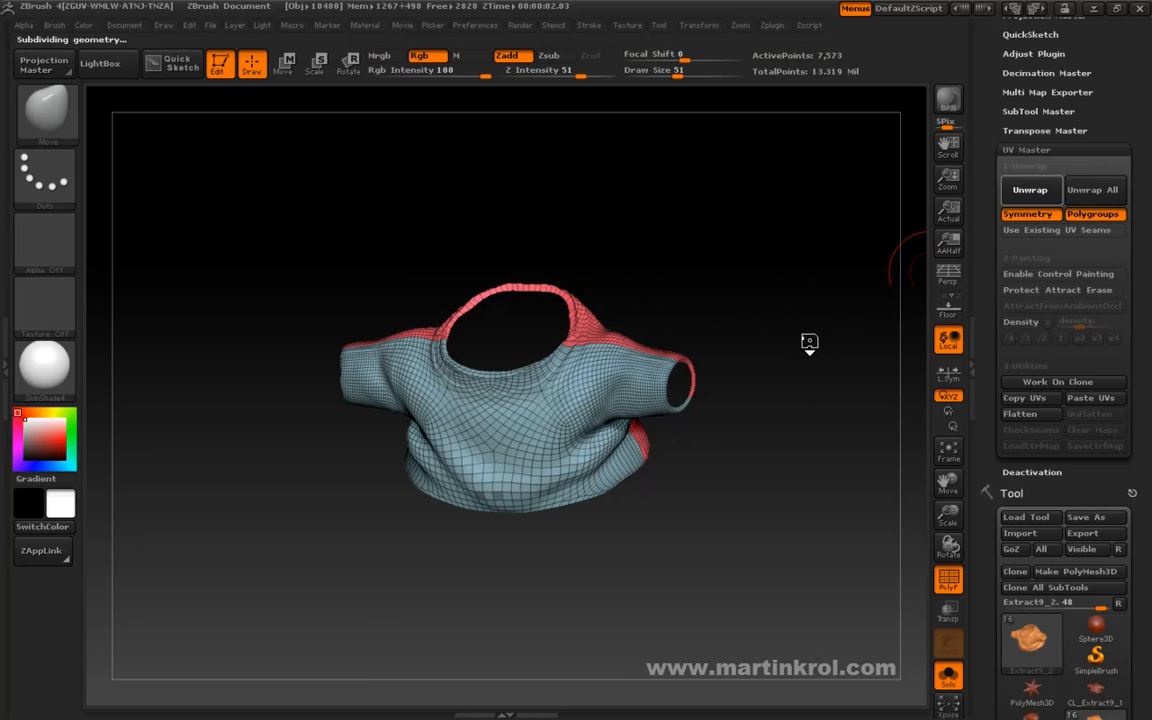
drag(990, 381, 987, 216)
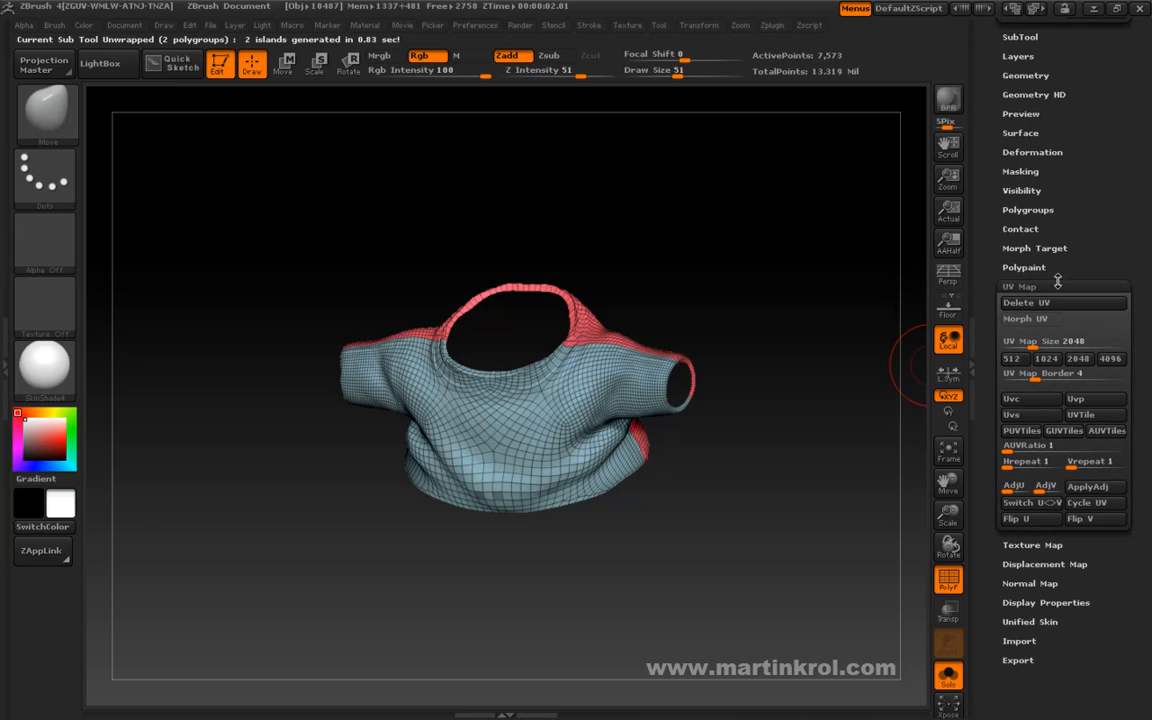
drag(1083, 270, 1080, 364)
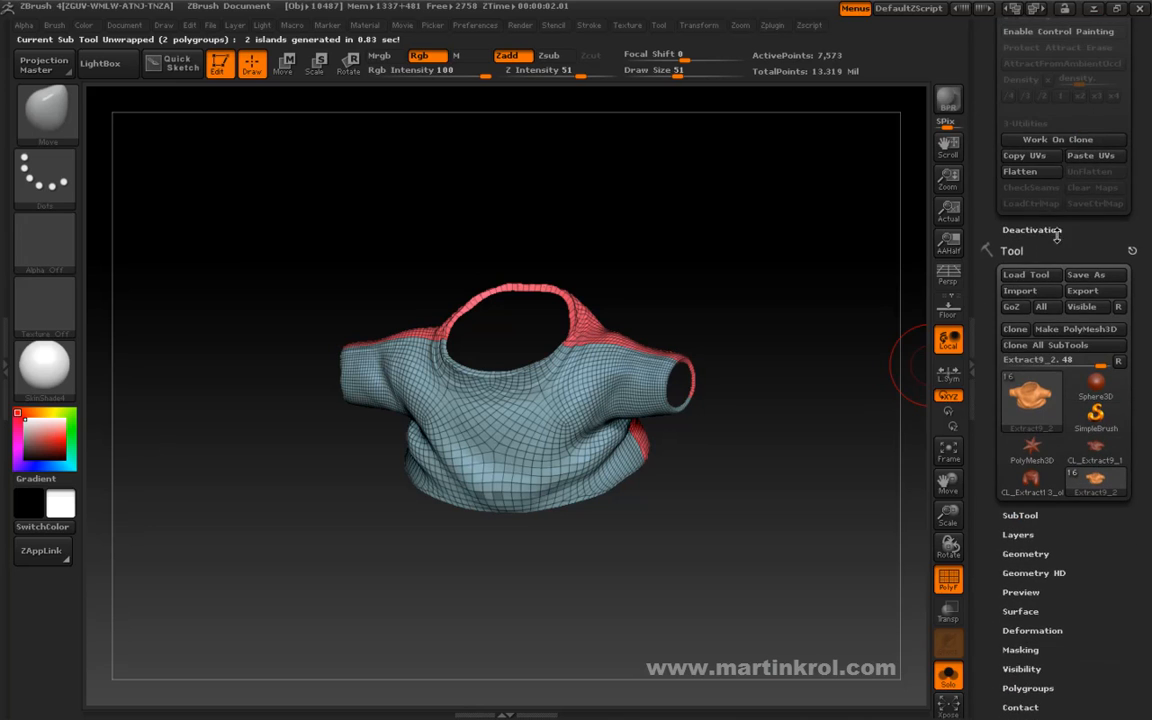
drag(989, 326, 986, 168)
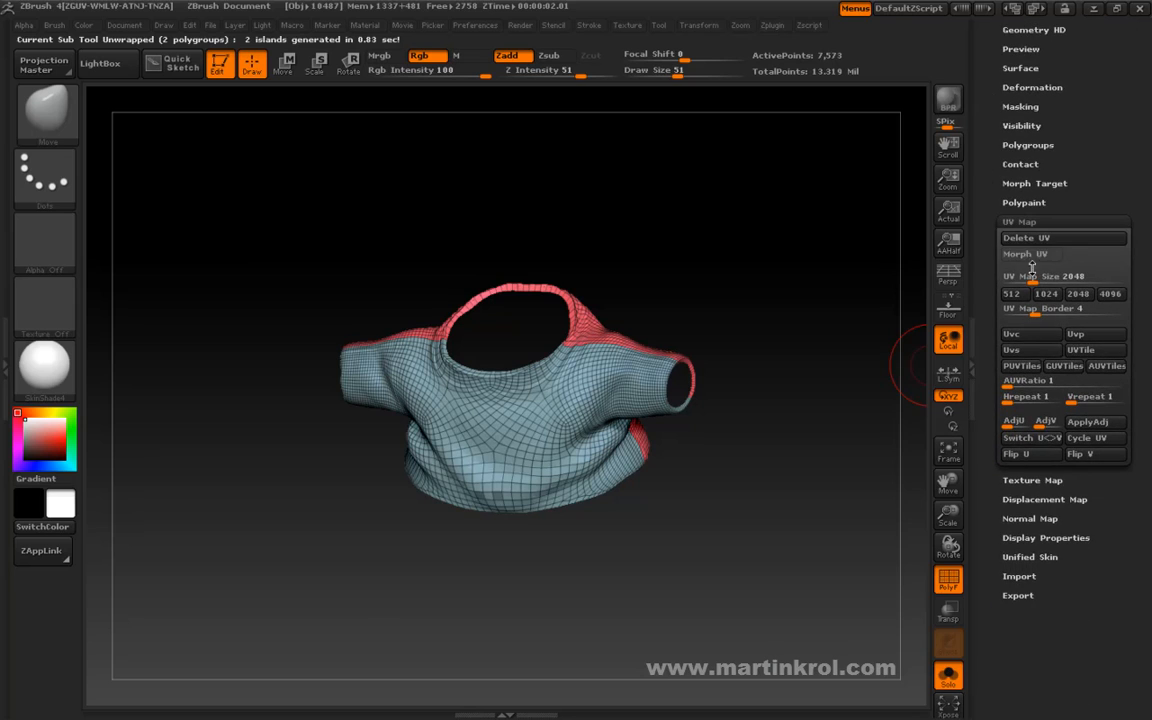
click(1027, 256)
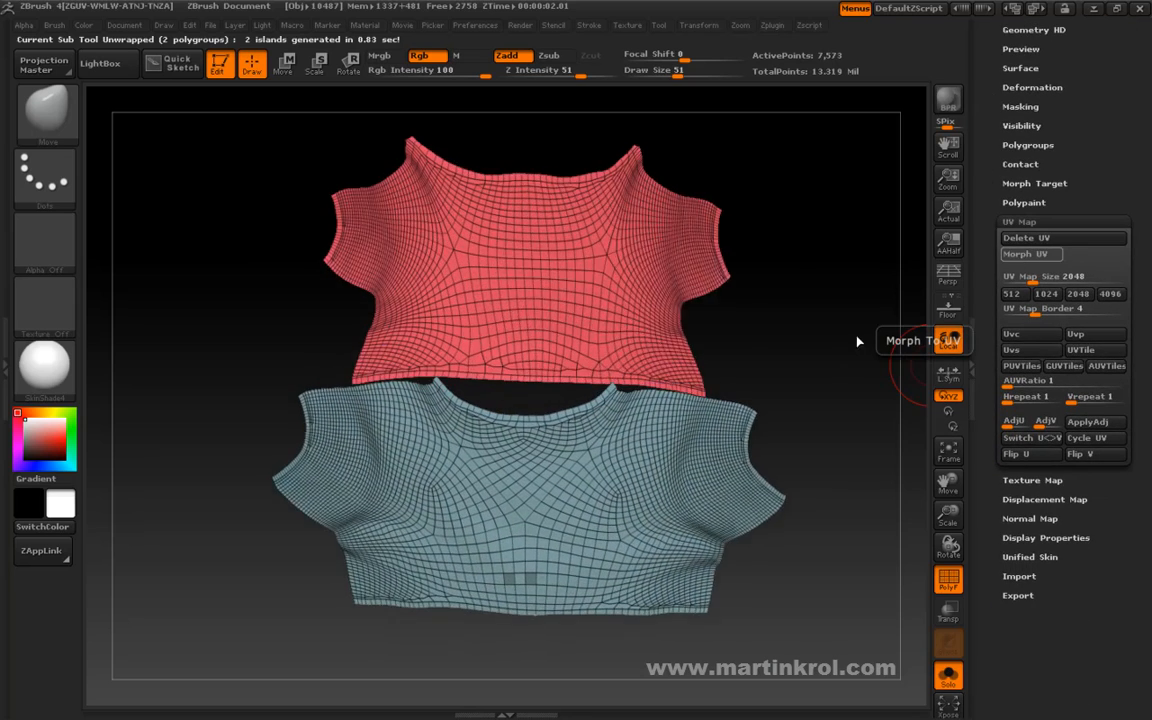
drag(841, 323, 806, 331)
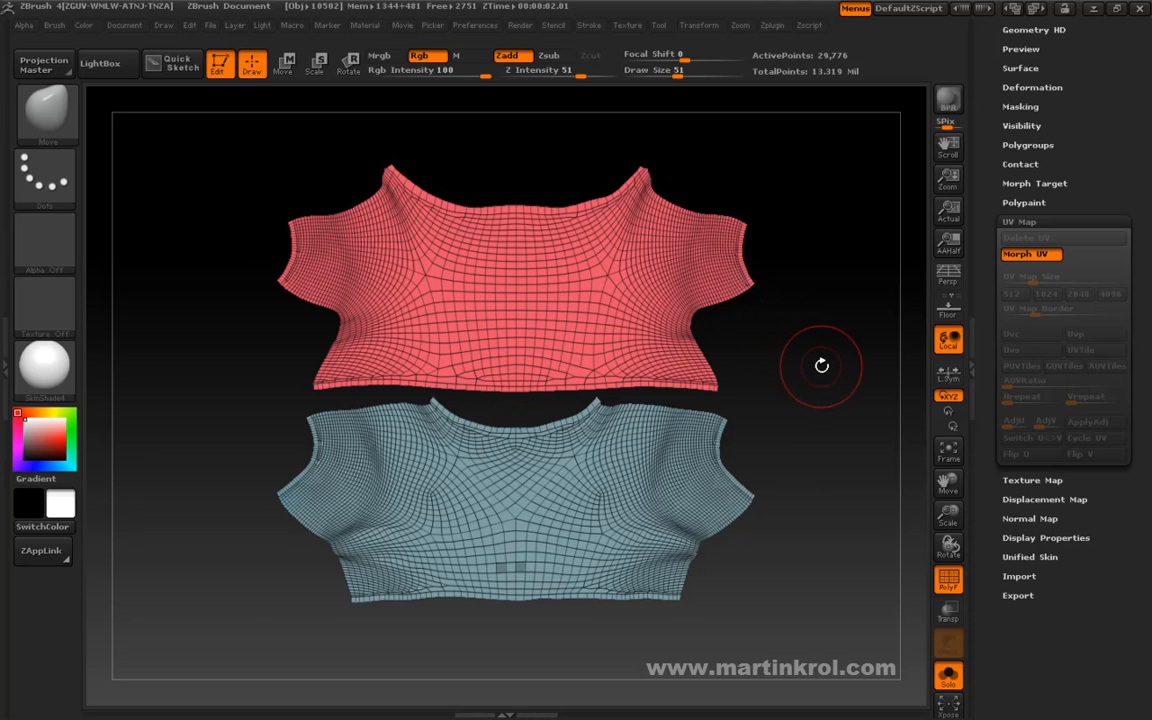
mouse_move(822, 365)
mouse_down()
mouse_move(797, 373)
mouse_move(690, 344)
mouse_move(797, 381)
mouse_move(843, 360)
mouse_up()
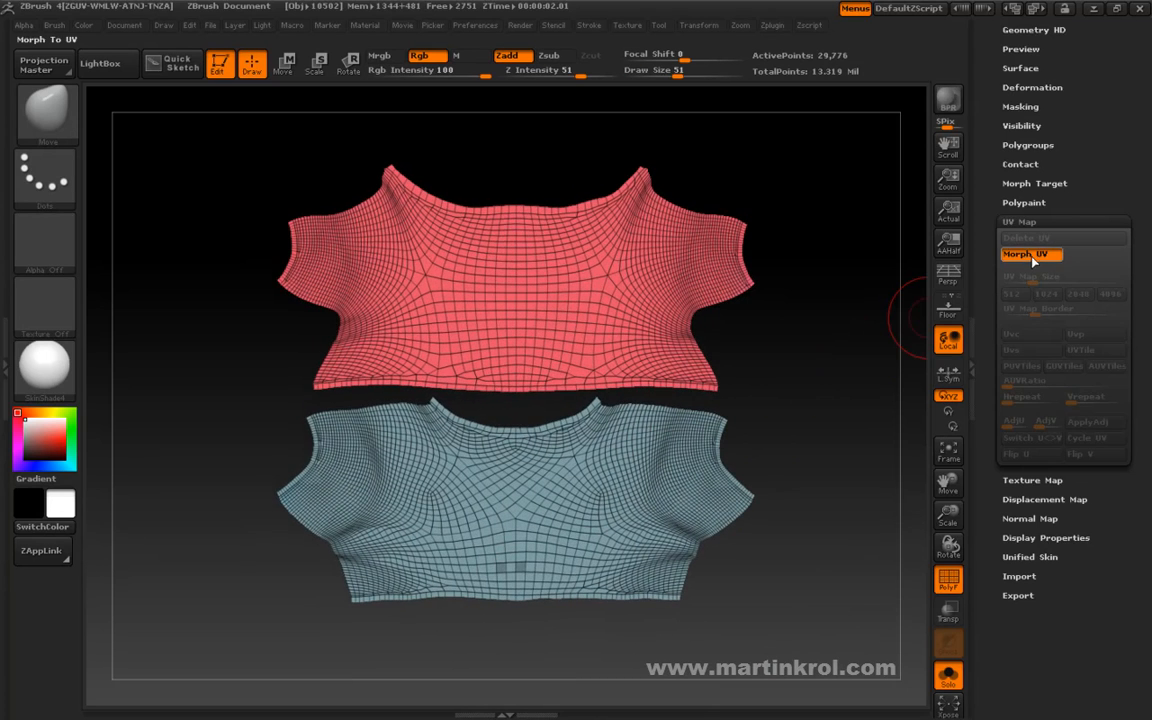
click(1022, 258)
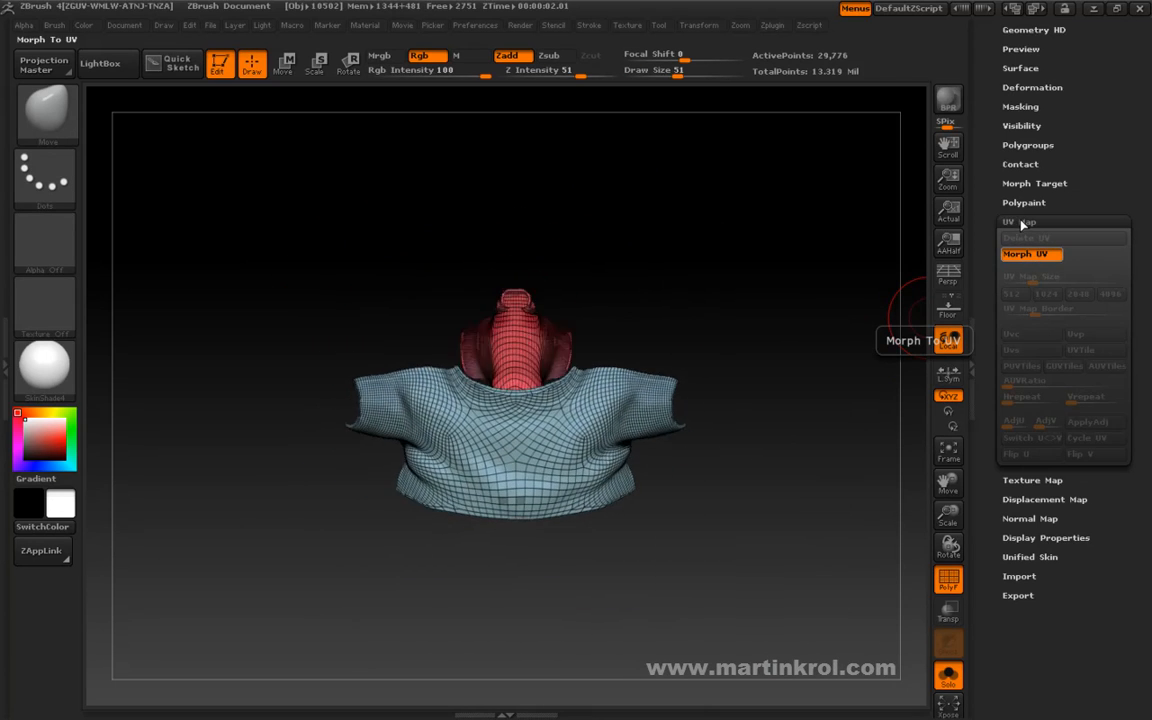
Create a working clone of the shirt with UV Master and flatten the clone to display its UV islands.
click(1010, 222)
scroll(1010, 222, up, 10)
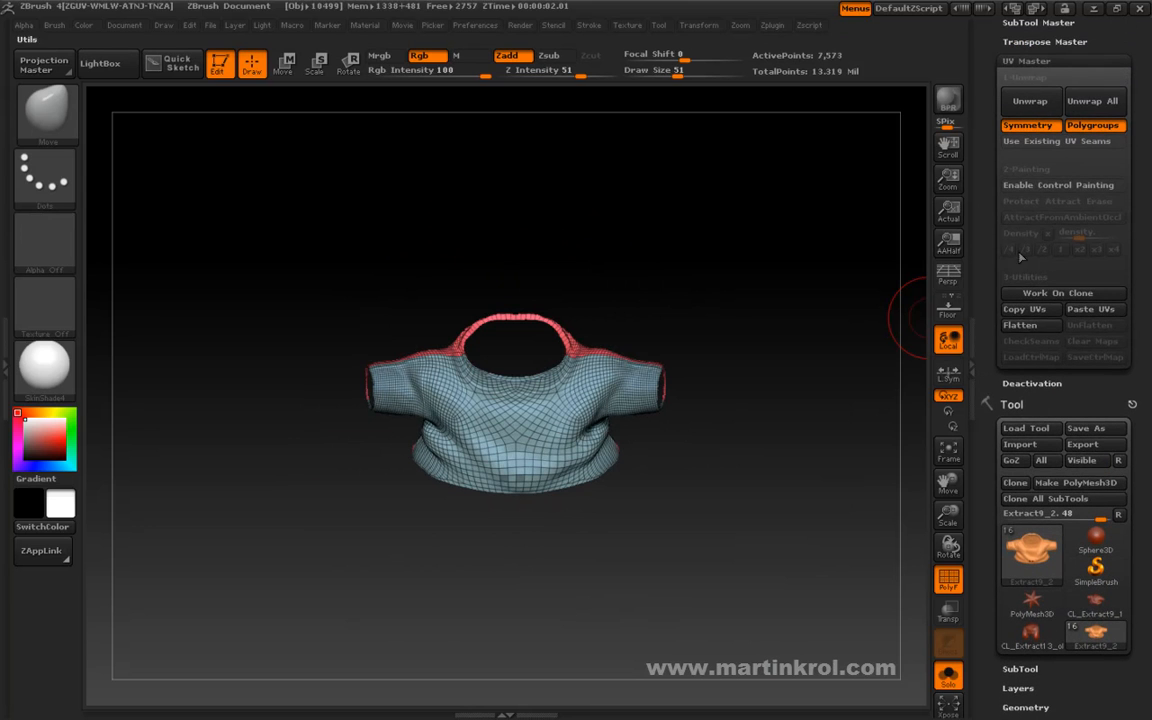
click(1046, 296)
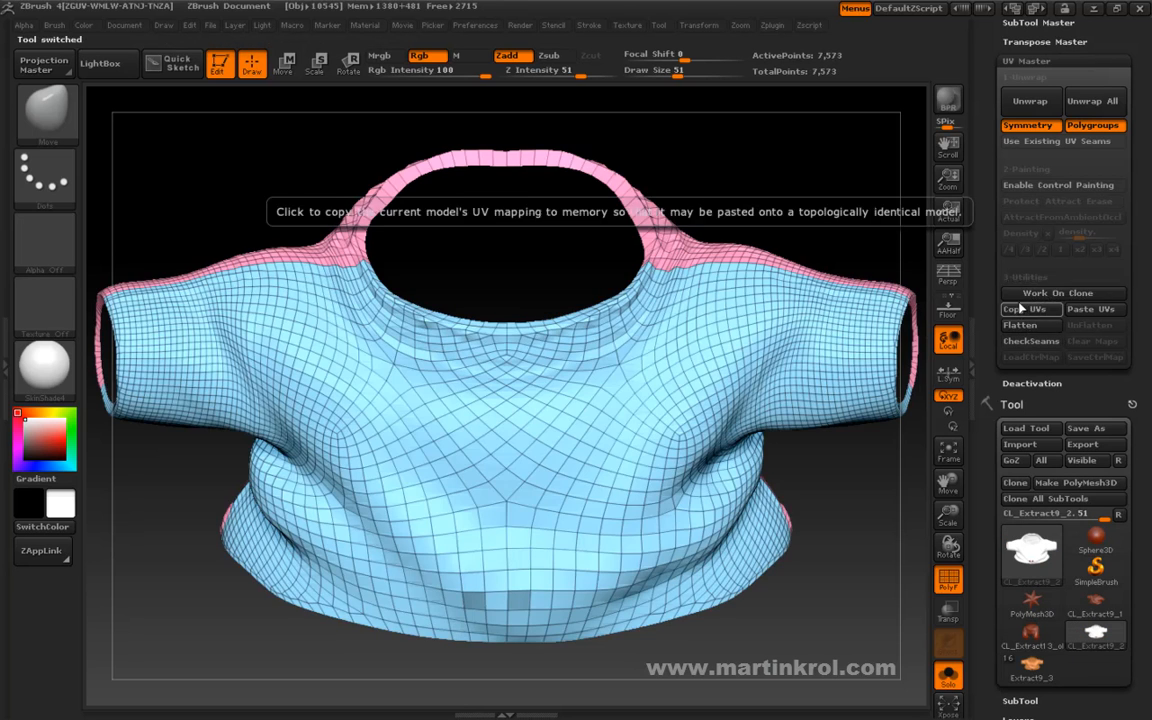
drag(830, 452, 878, 368)
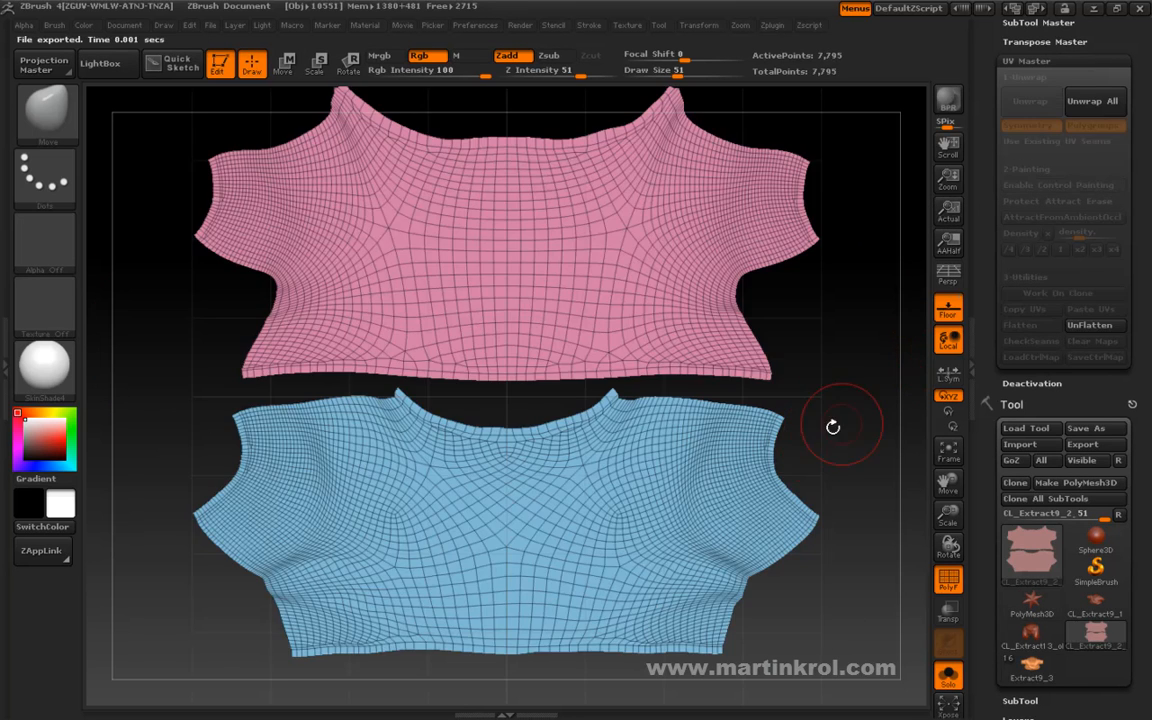
alt+drag(834, 426, 829, 380)
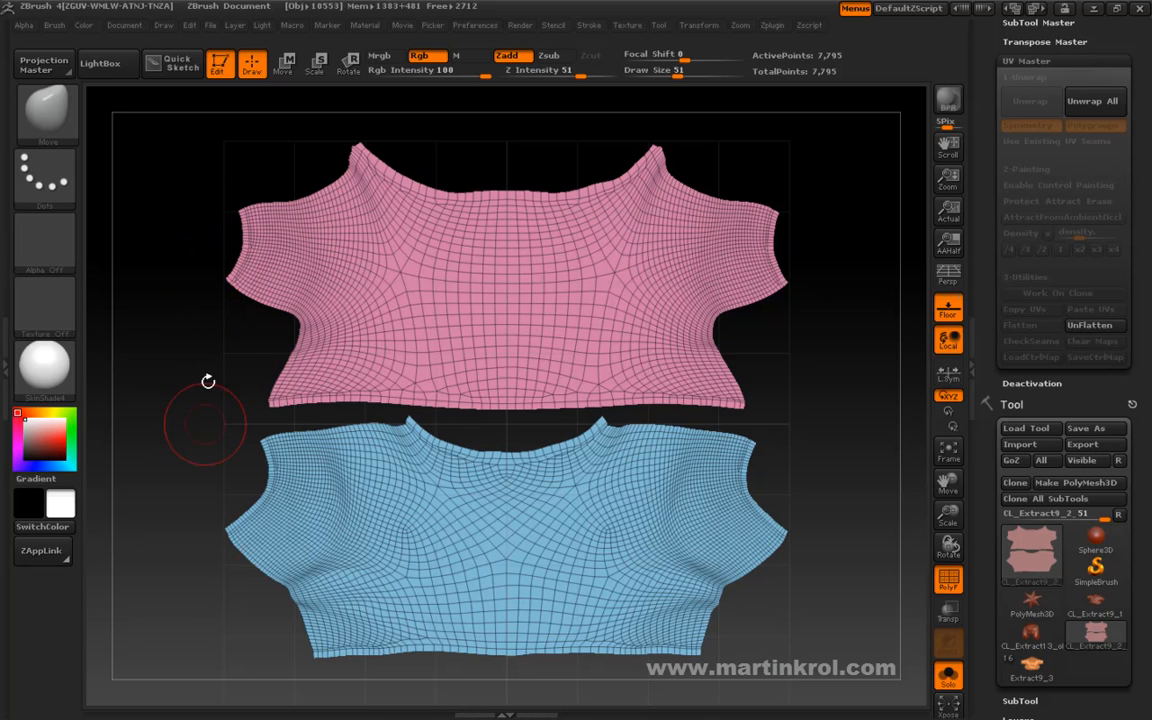
Scale both flattened shirt islands down slightly about their centre with a horizontal Transpose line, and return to Draw mode.
key(space)
key(space)
key(e)
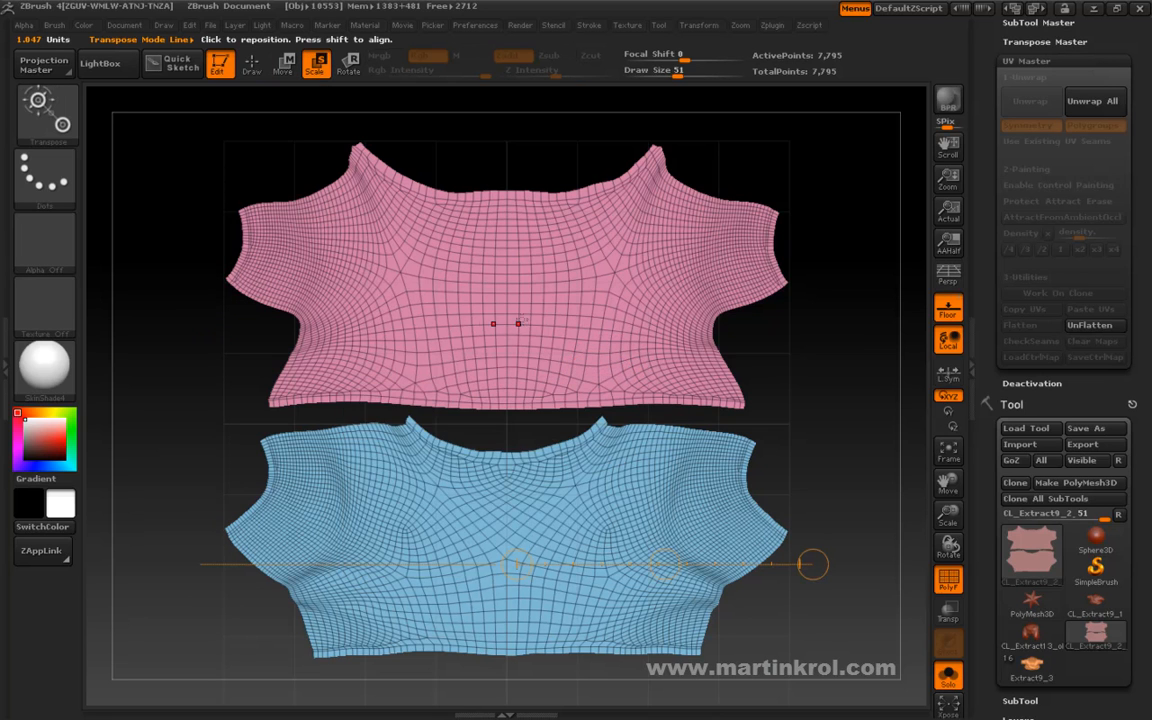
key(space)
drag(506, 323, 869, 324)
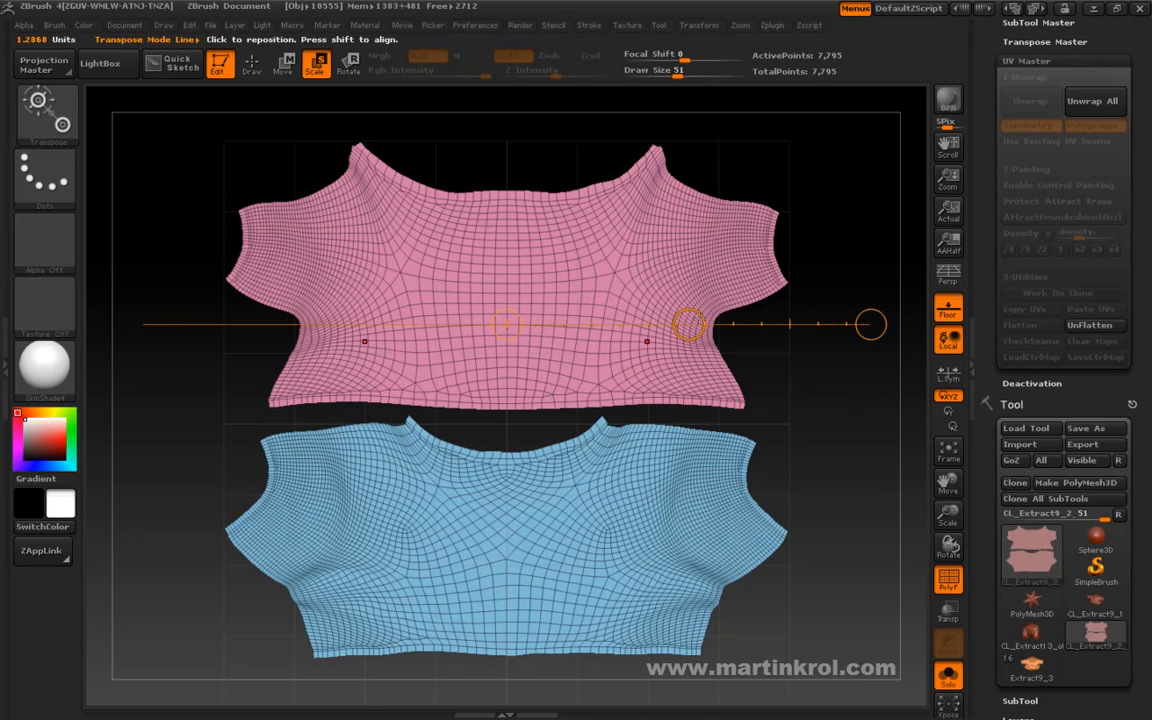
drag(869, 323, 869, 324)
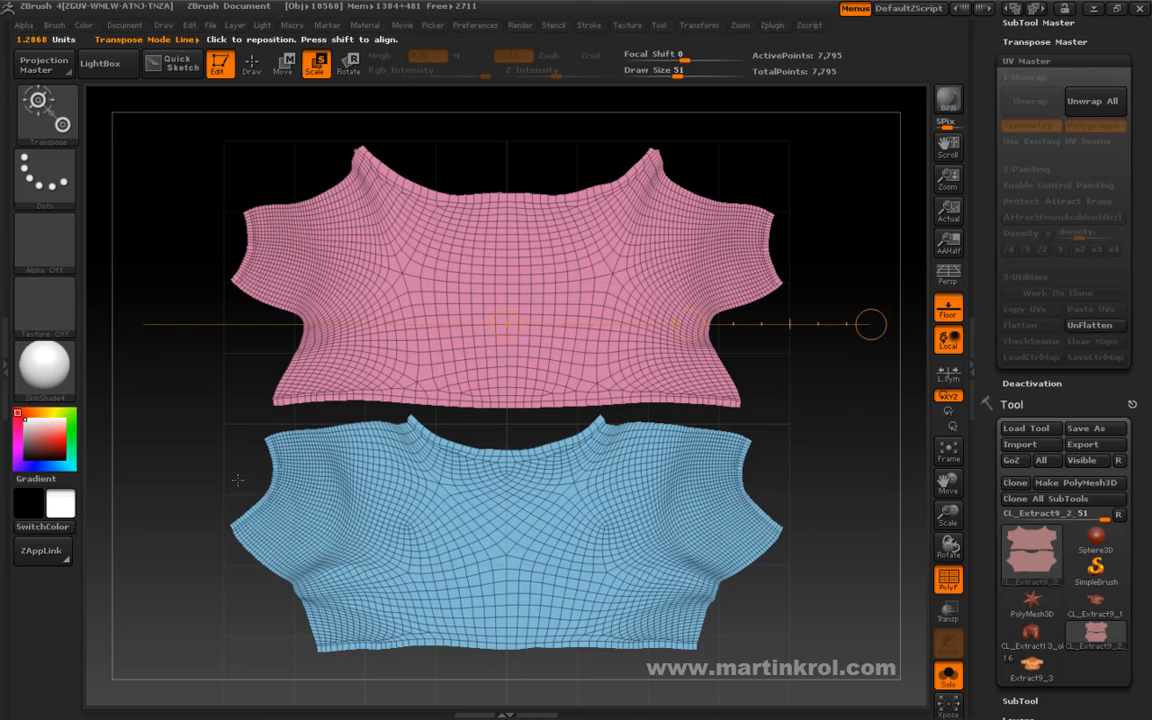
key(space)
click(430, 472)
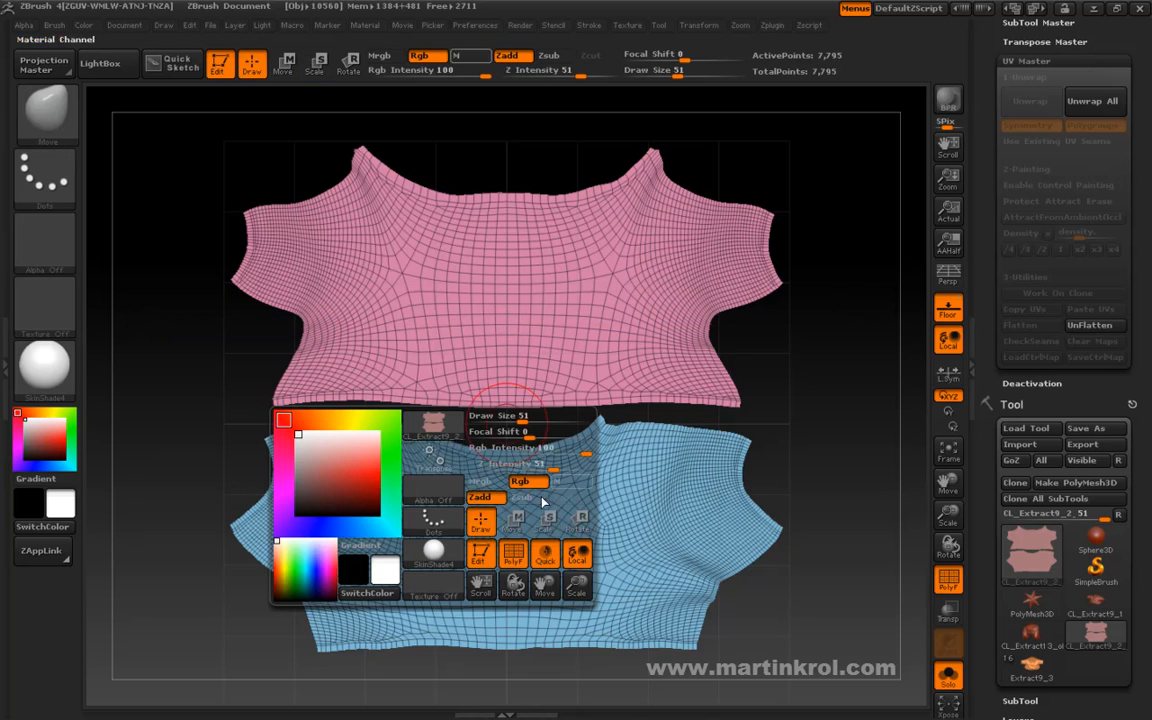
Unflatten the shirt clone and copy its adjusted UVs with UV Master.
mouse_move(828, 442)
mouse_down()
mouse_move(787, 391)
mouse_move(802, 411)
mouse_move(827, 412)
mouse_up()
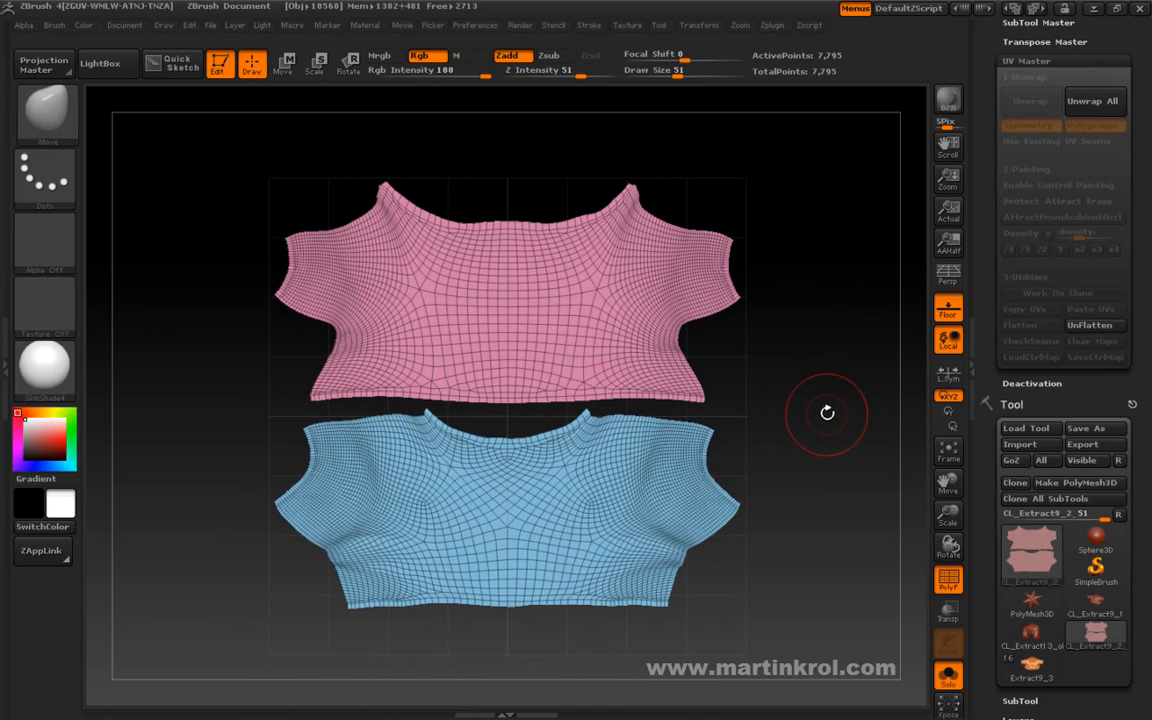
click(1089, 326)
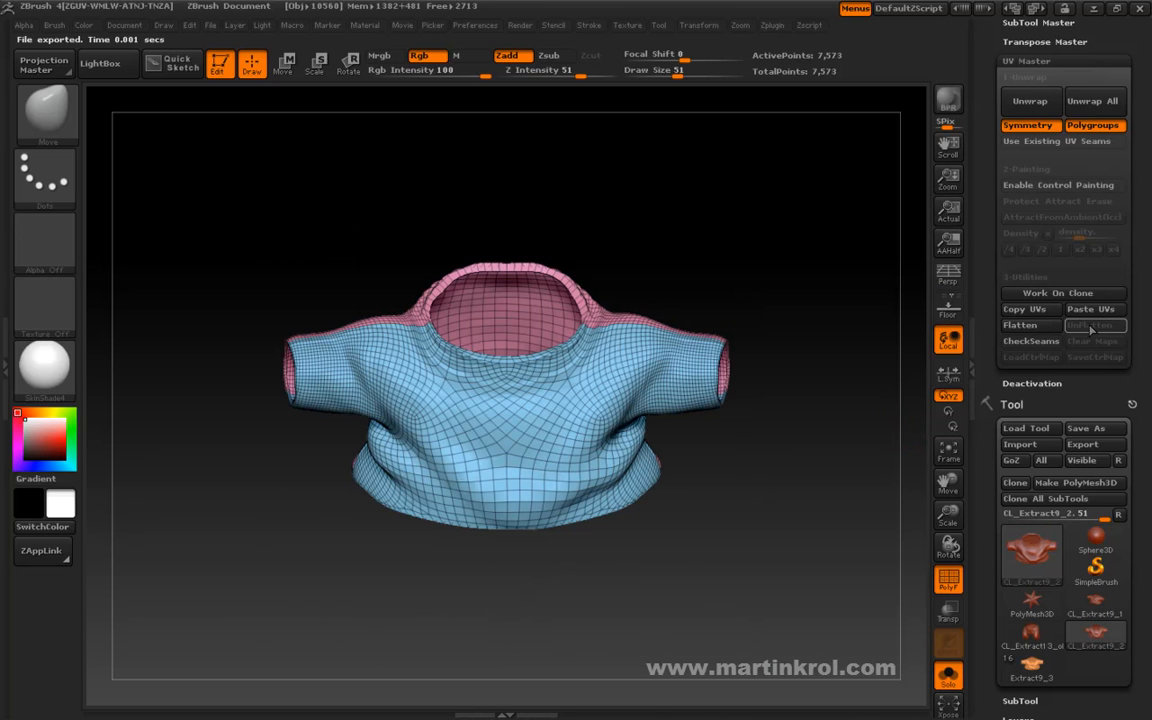
click(1030, 311)
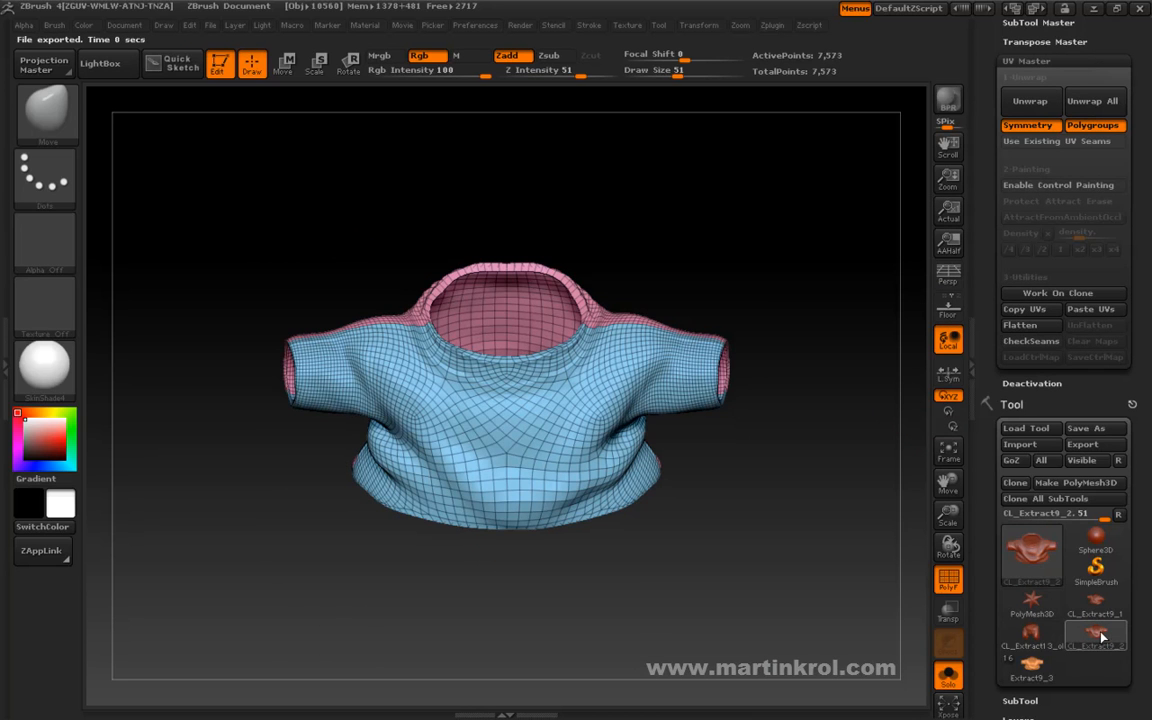
Switch to the original Extract9_3 shirt tool and paste the copied UVs onto it.
drag(718, 506, 690, 523)
drag(763, 587, 825, 576)
mouse_move(1010, 661)
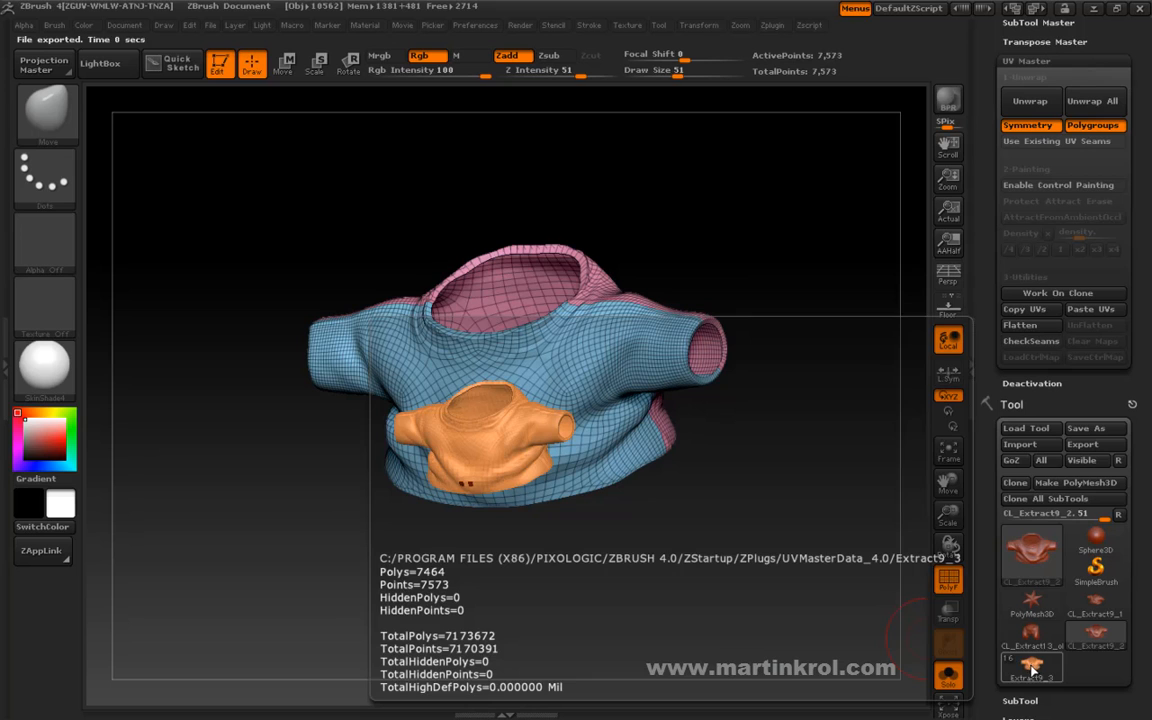
click(1031, 668)
drag(993, 568, 991, 606)
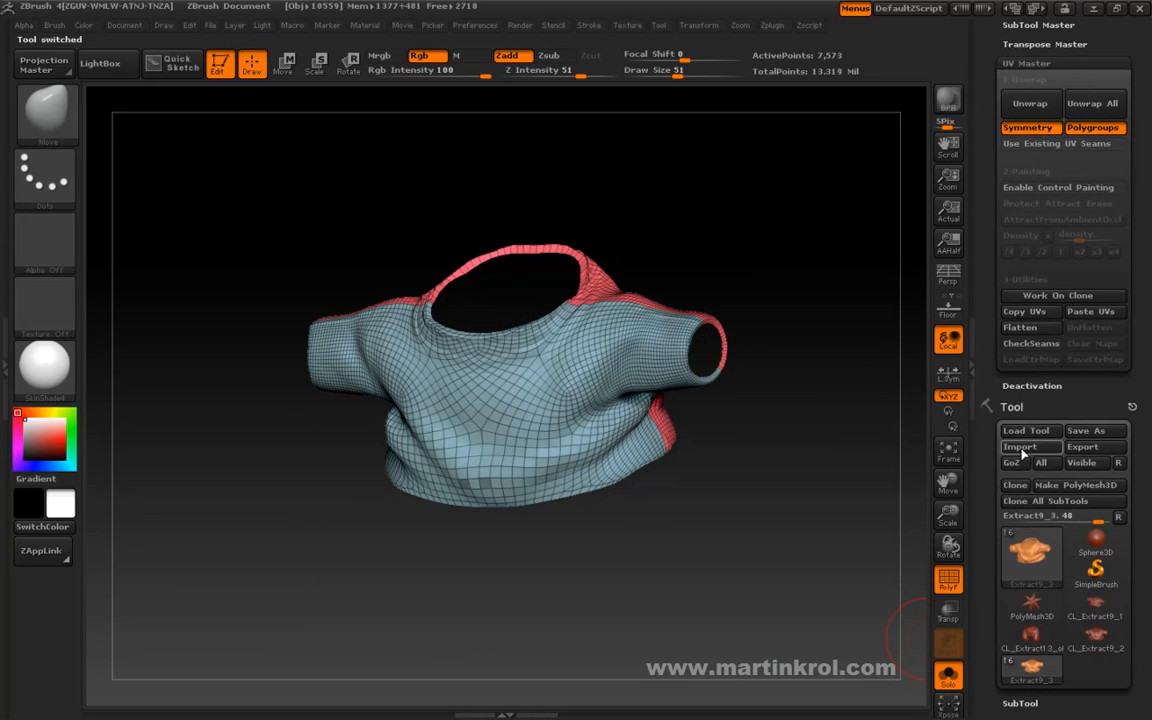
click(1090, 314)
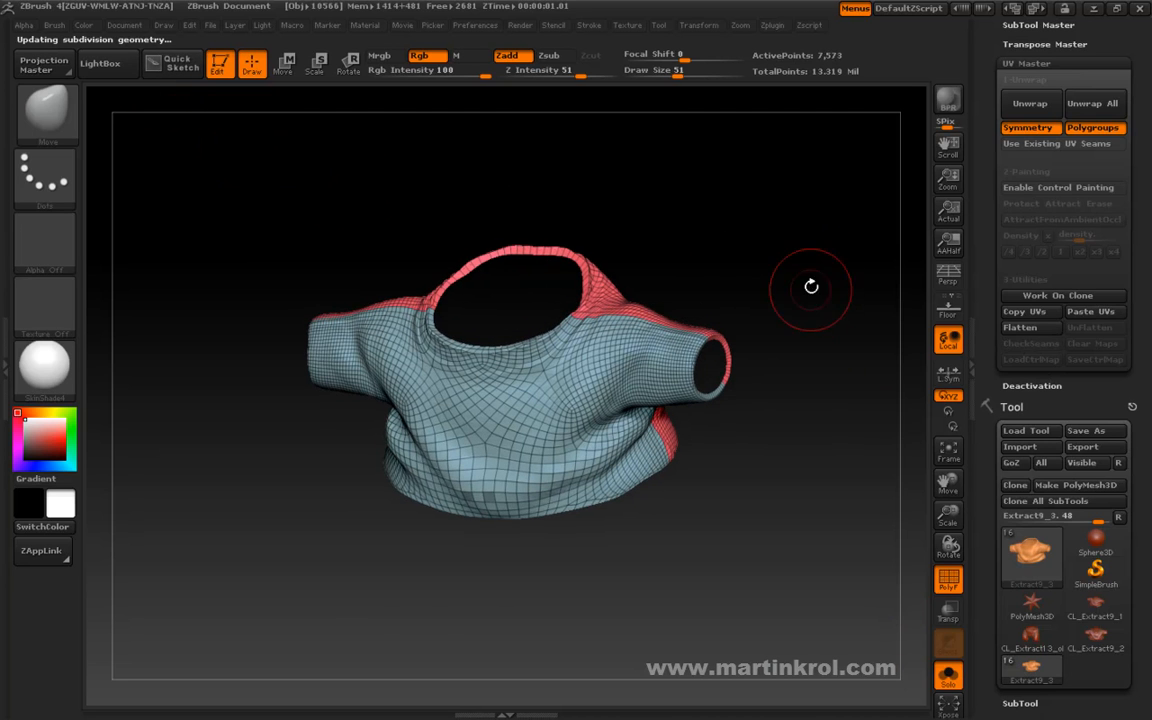
Morph the original shirt to its UV layout to check the pasted UVs, and restore the 3D shape.
drag(987, 514, 988, 362)
drag(1102, 334, 1099, 348)
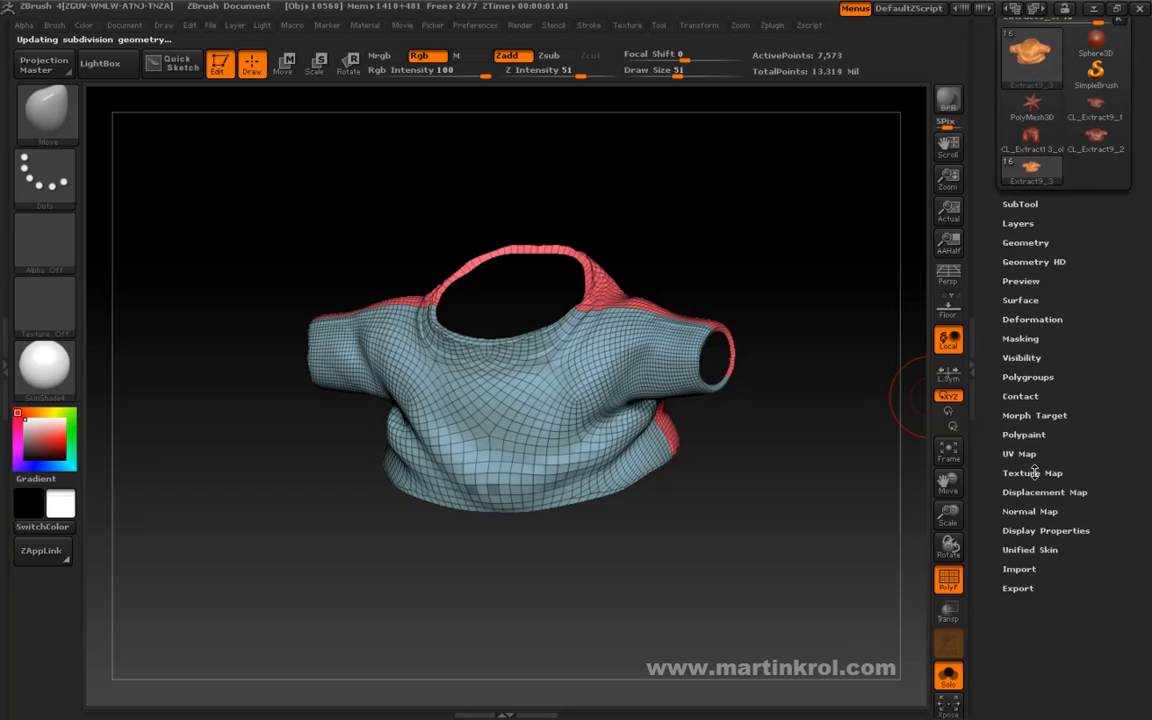
click(1026, 456)
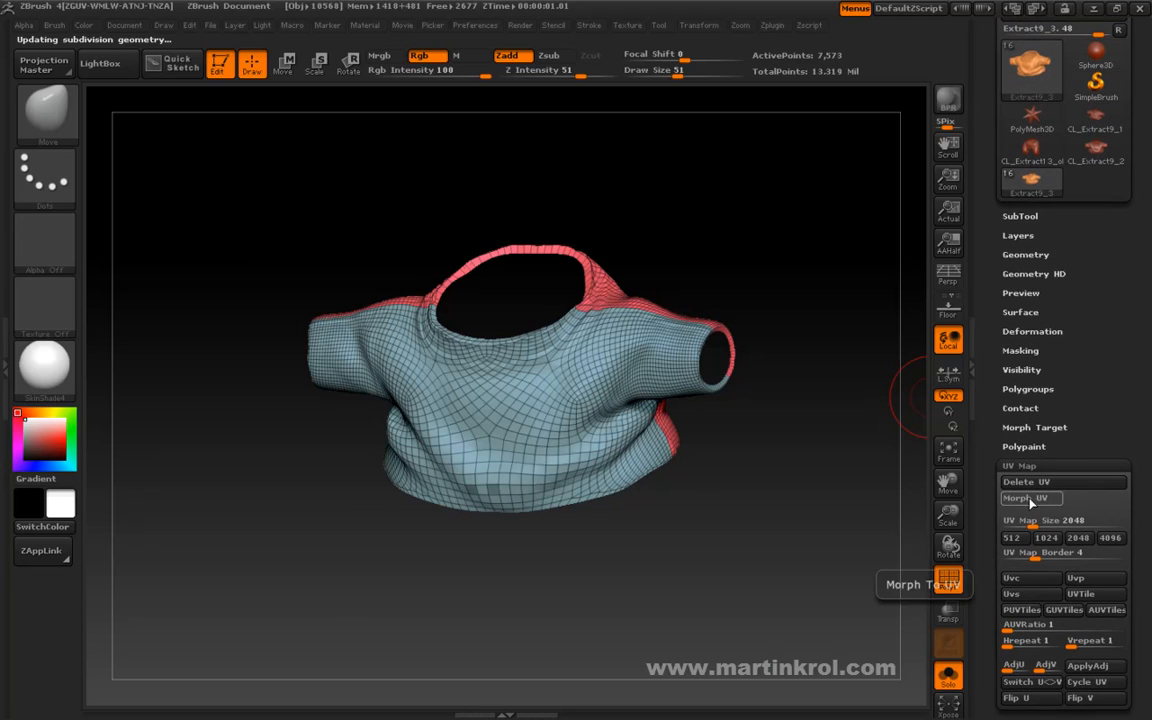
click(1030, 499)
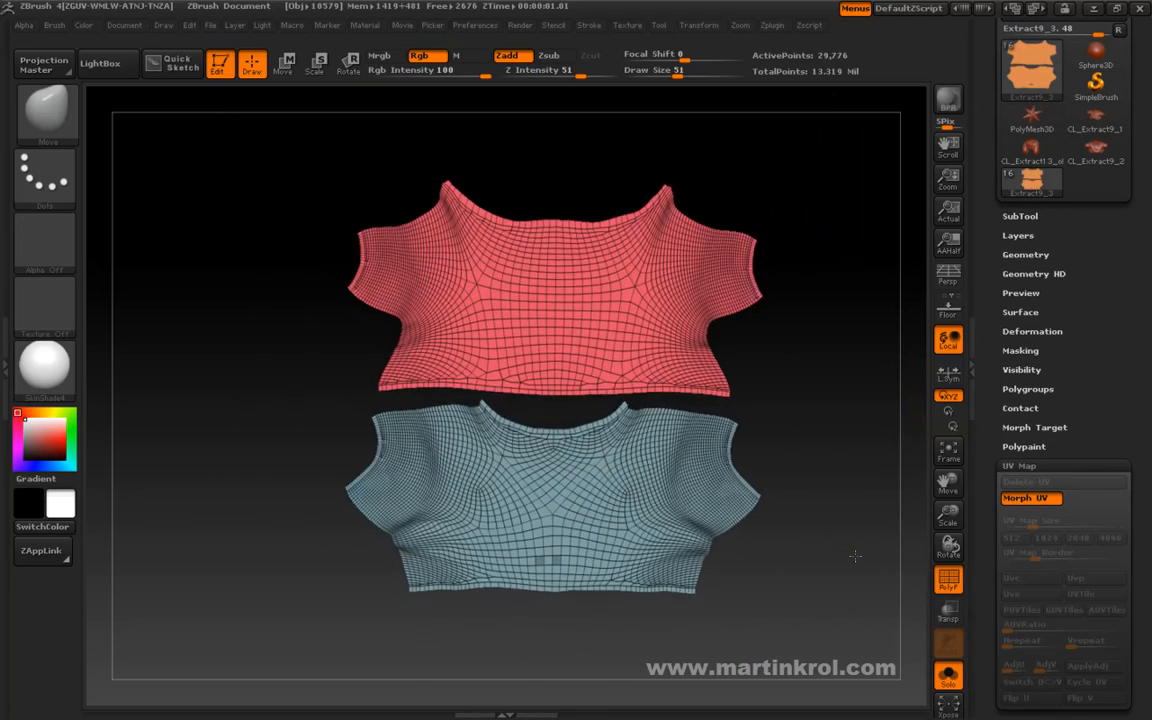
click(1025, 499)
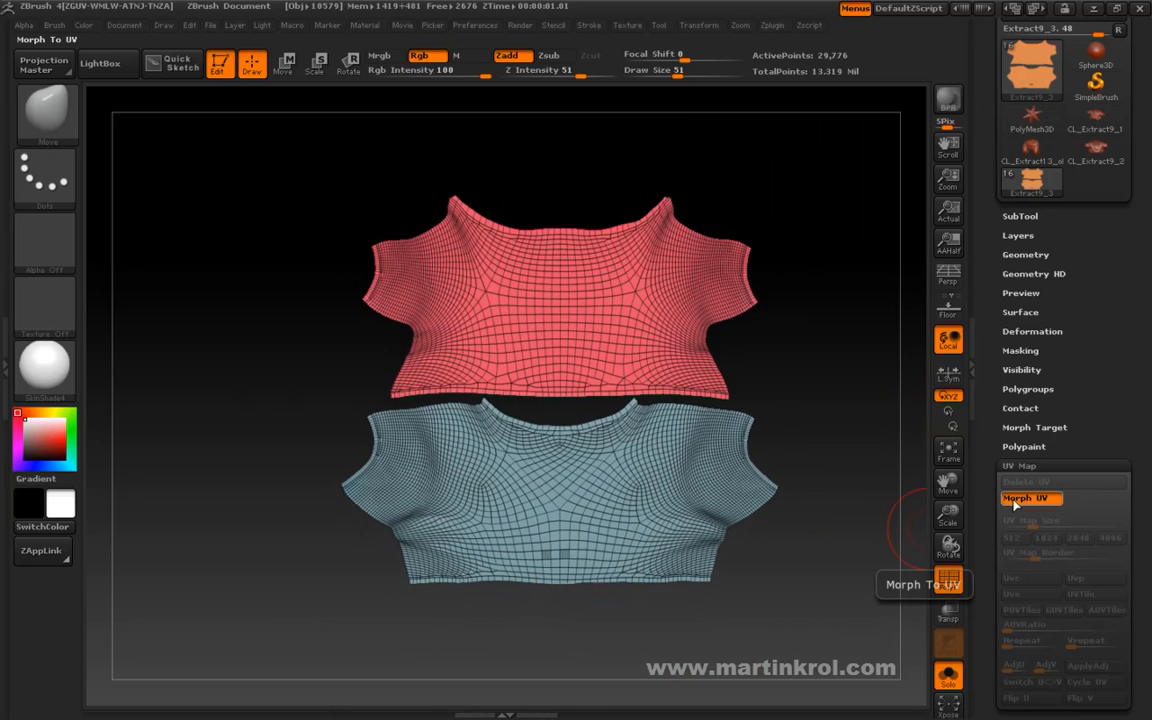
drag(862, 507, 658, 575)
drag(358, 343, 810, 445)
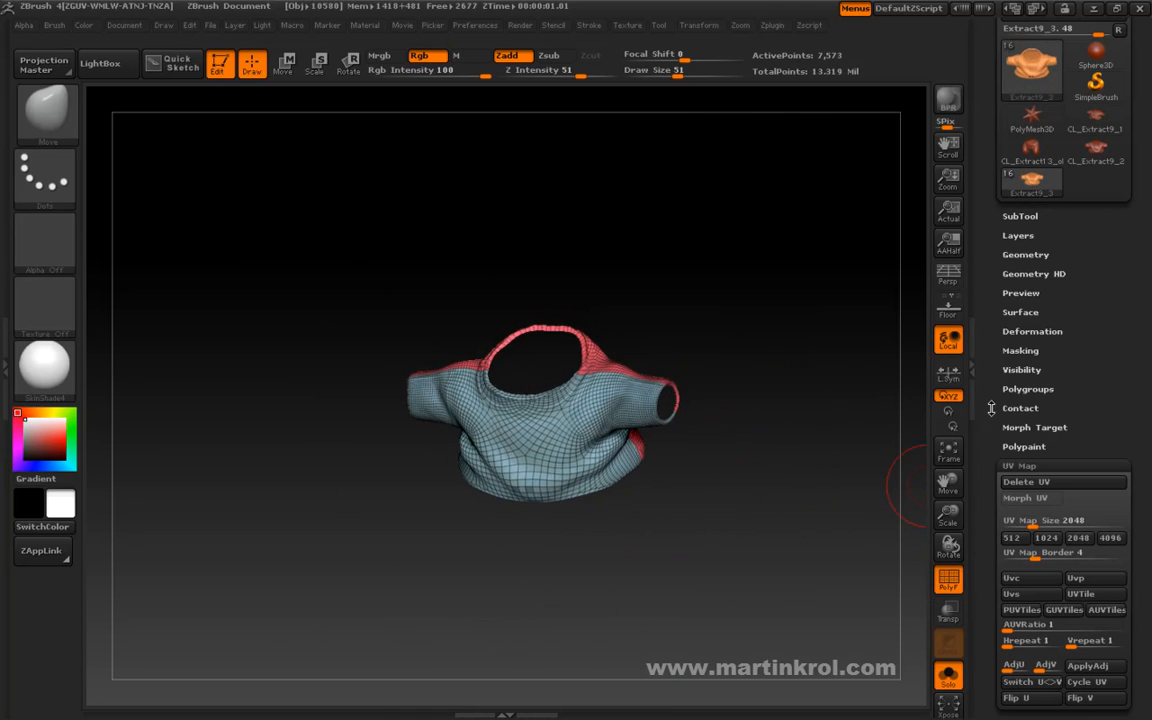
Examine the shirt's UV layout against the floor grid, restore its 3D shape, and hide the grid.
click(948, 307)
click(1025, 497)
shift+drag(782, 586, 740, 567)
drag(777, 456, 808, 430)
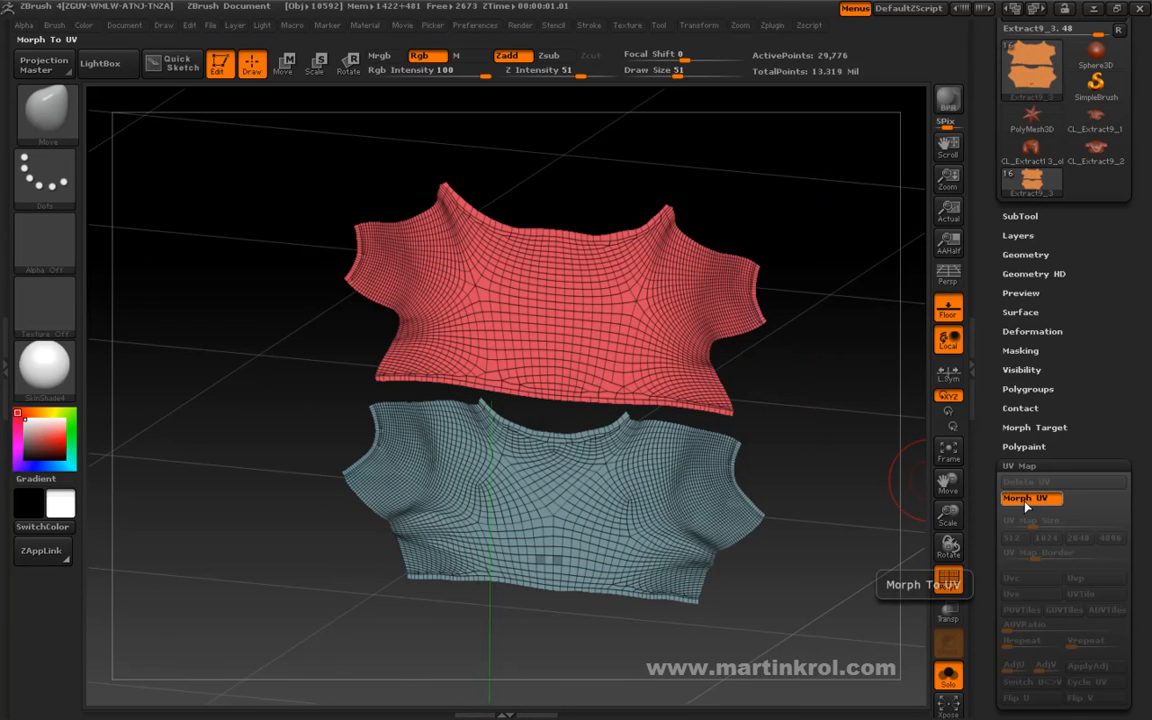
click(1030, 503)
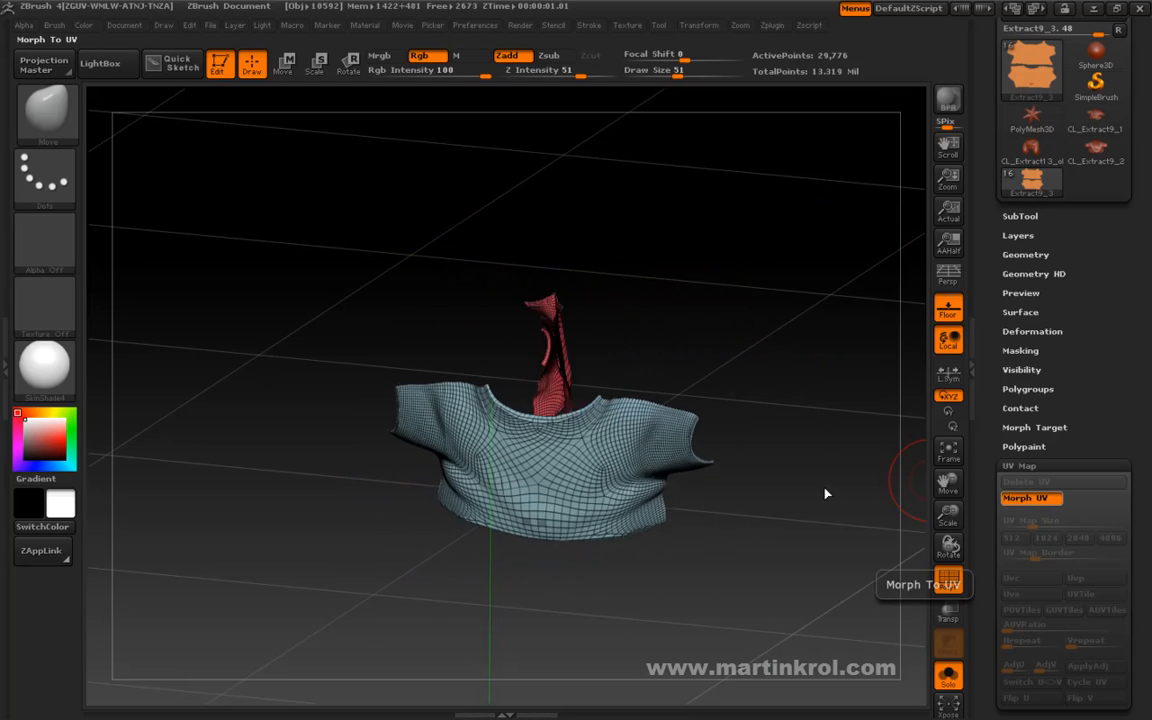
drag(788, 482, 925, 485)
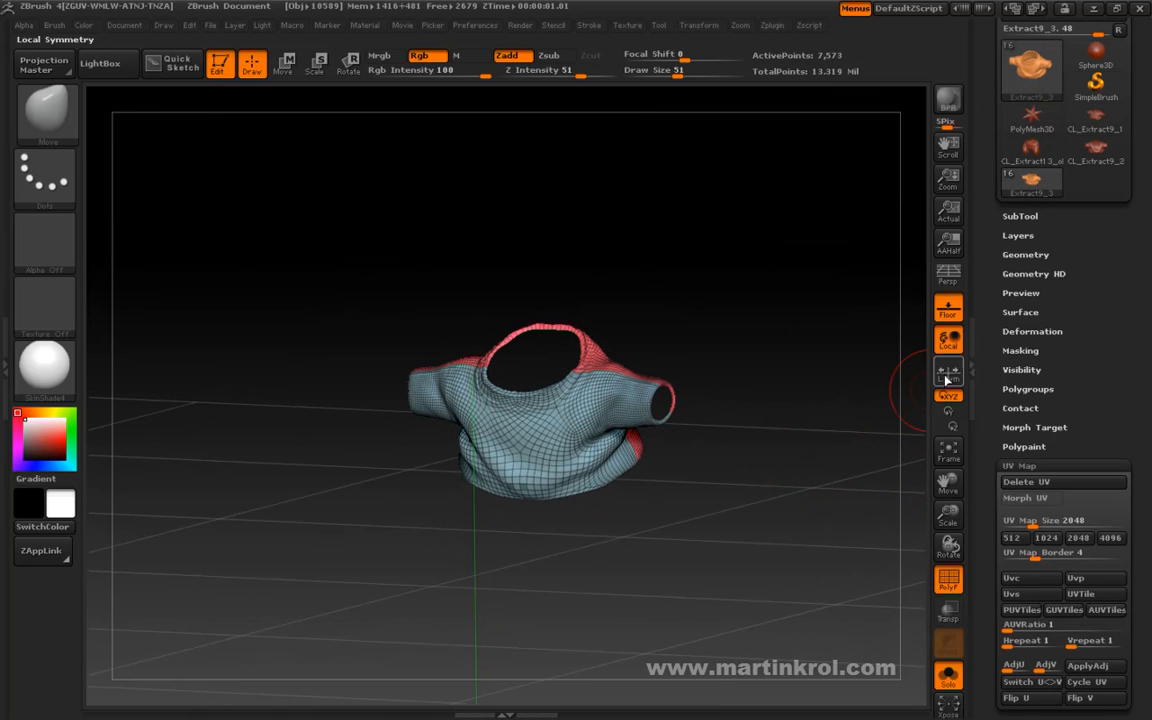
click(948, 308)
drag(733, 378, 815, 426)
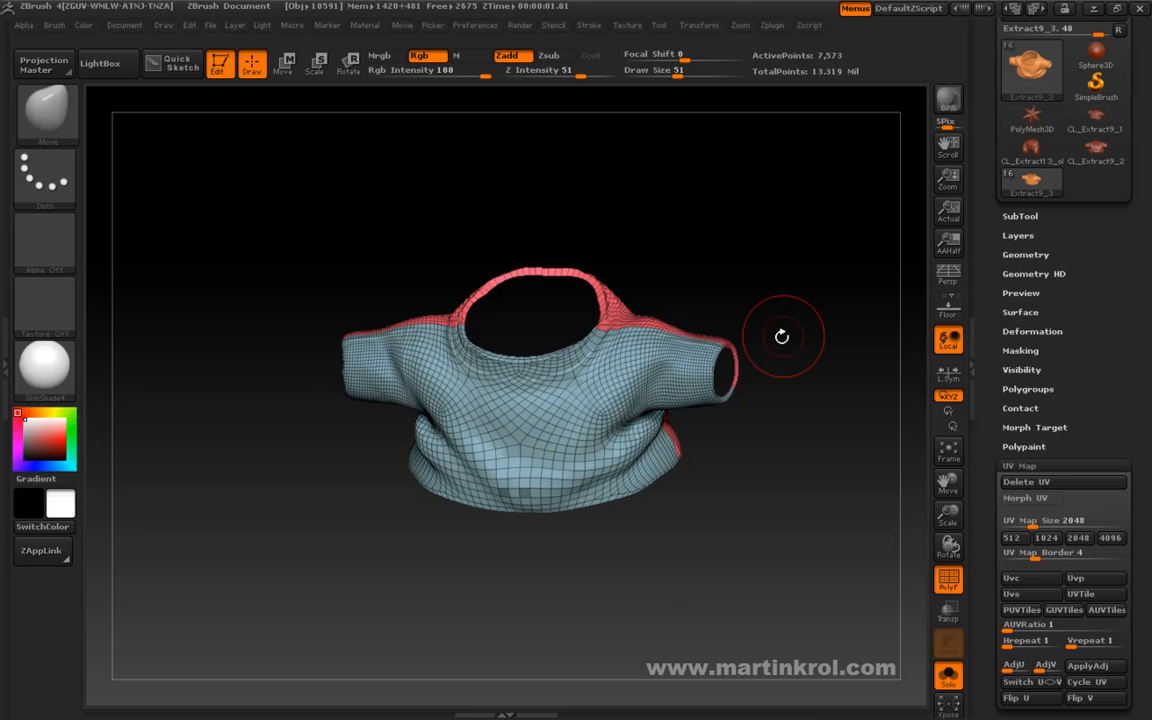
drag(753, 358, 795, 334)
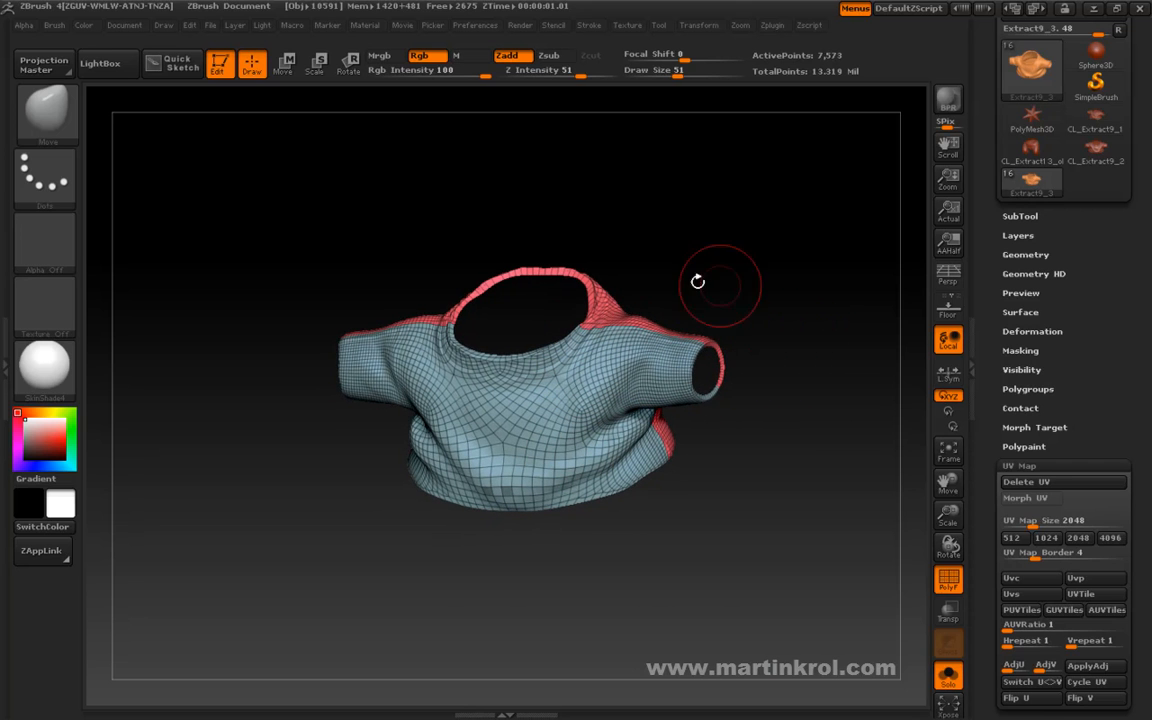
drag(776, 293, 812, 301)
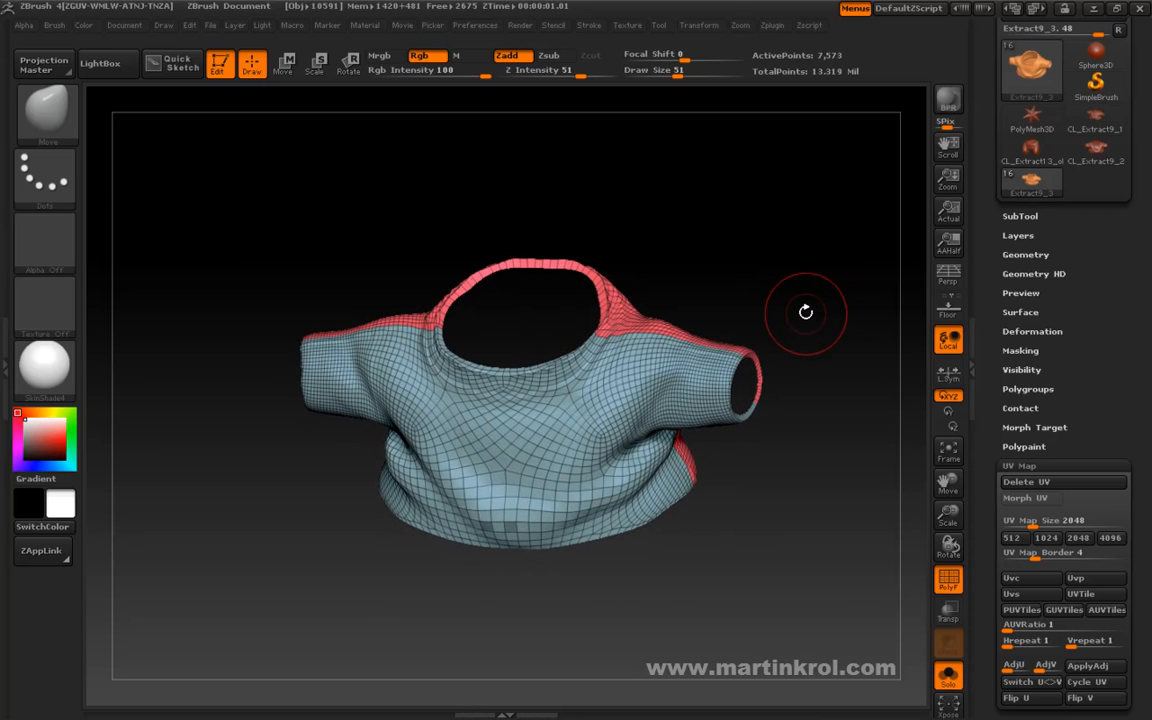
drag(988, 302, 982, 526)
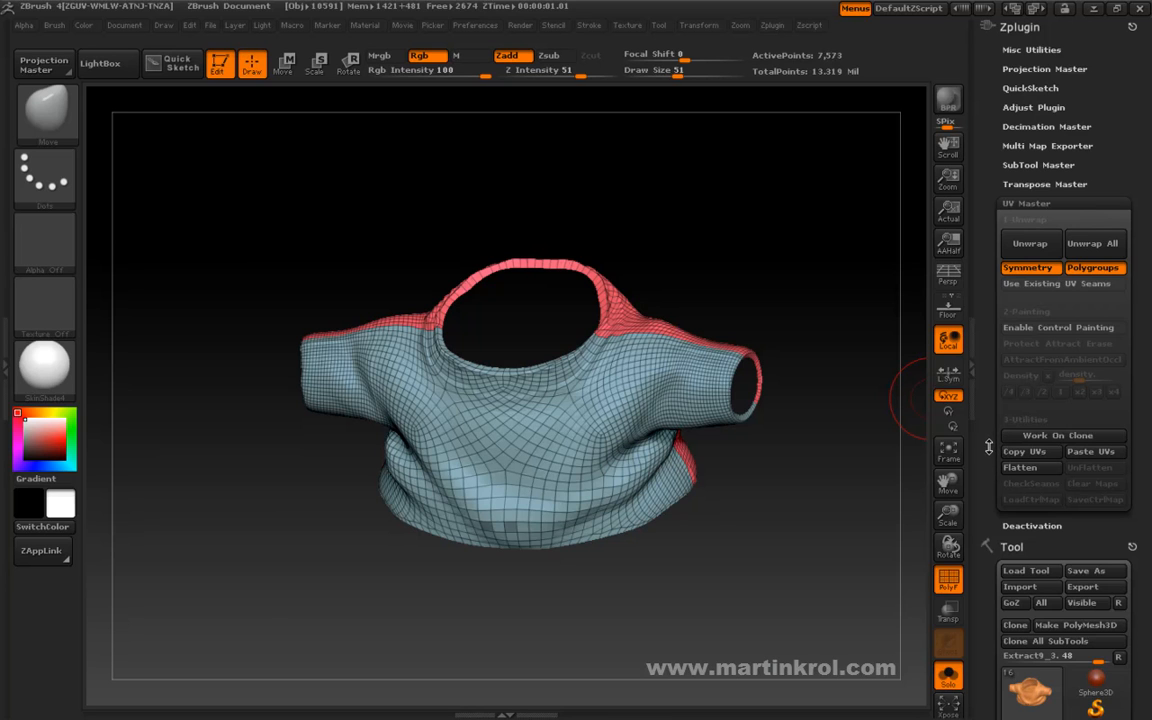
key(ctrl)
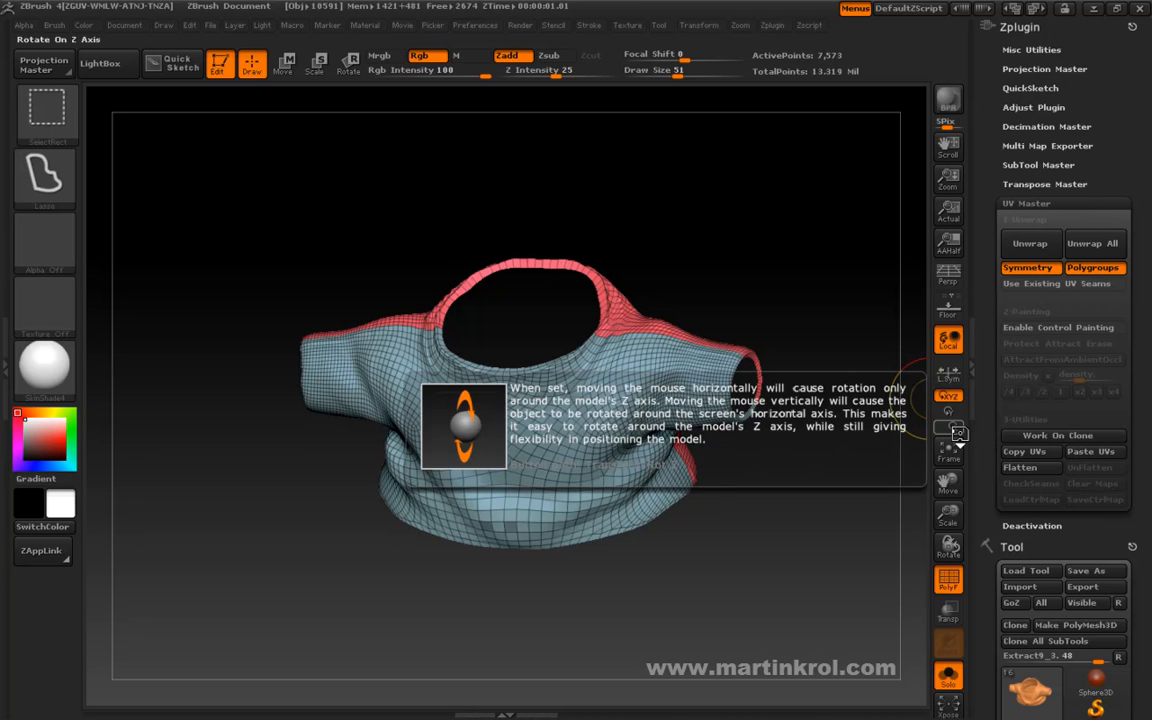
drag(812, 516, 812, 503)
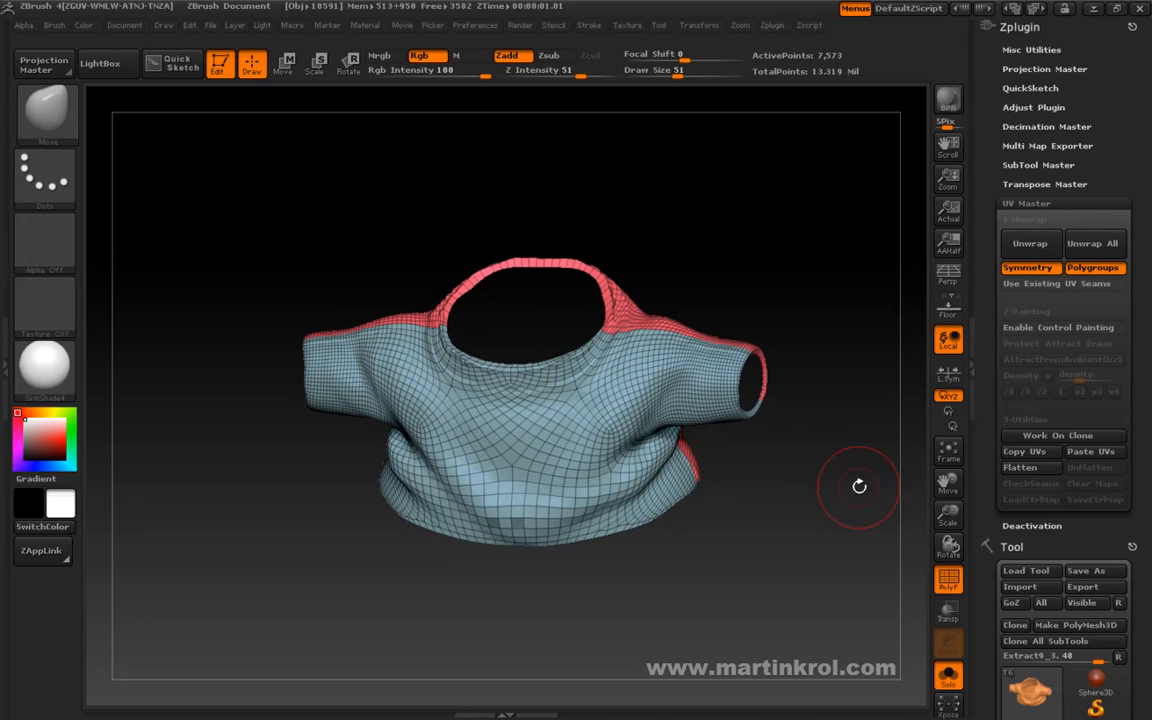
Switch to the CL_Extract13 trousers clone and flatten it into its UV layout with UV Master.
scroll(995, 463, down, 5)
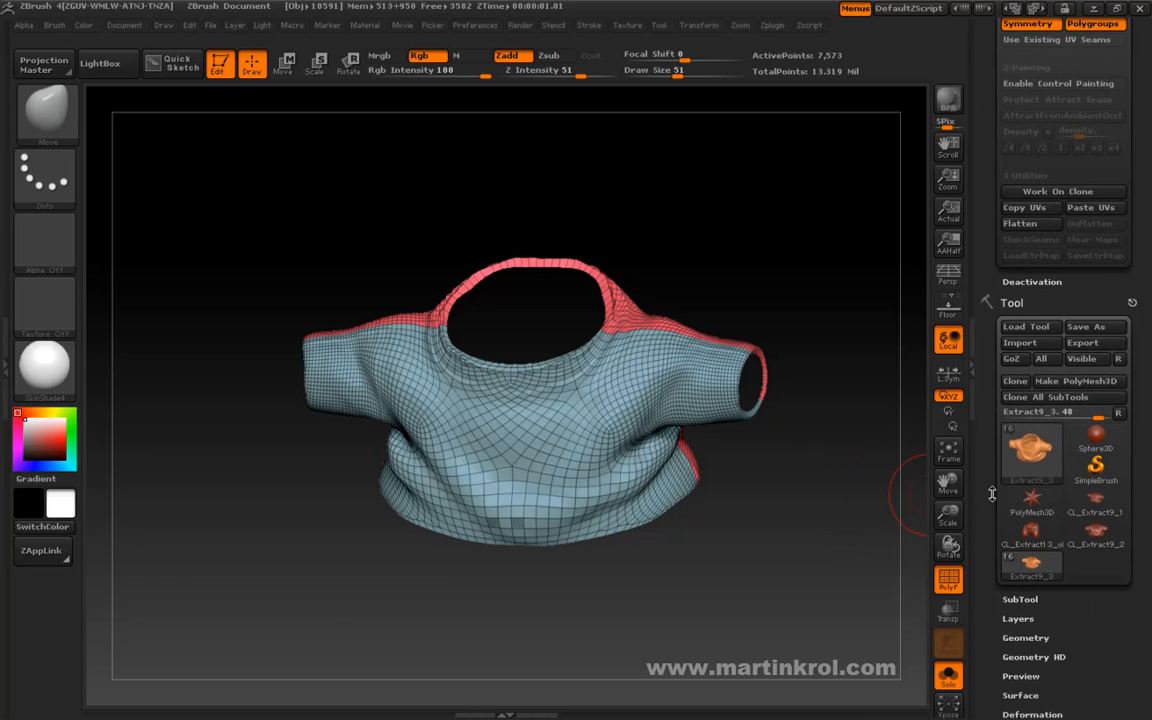
mouse_move(1031, 540)
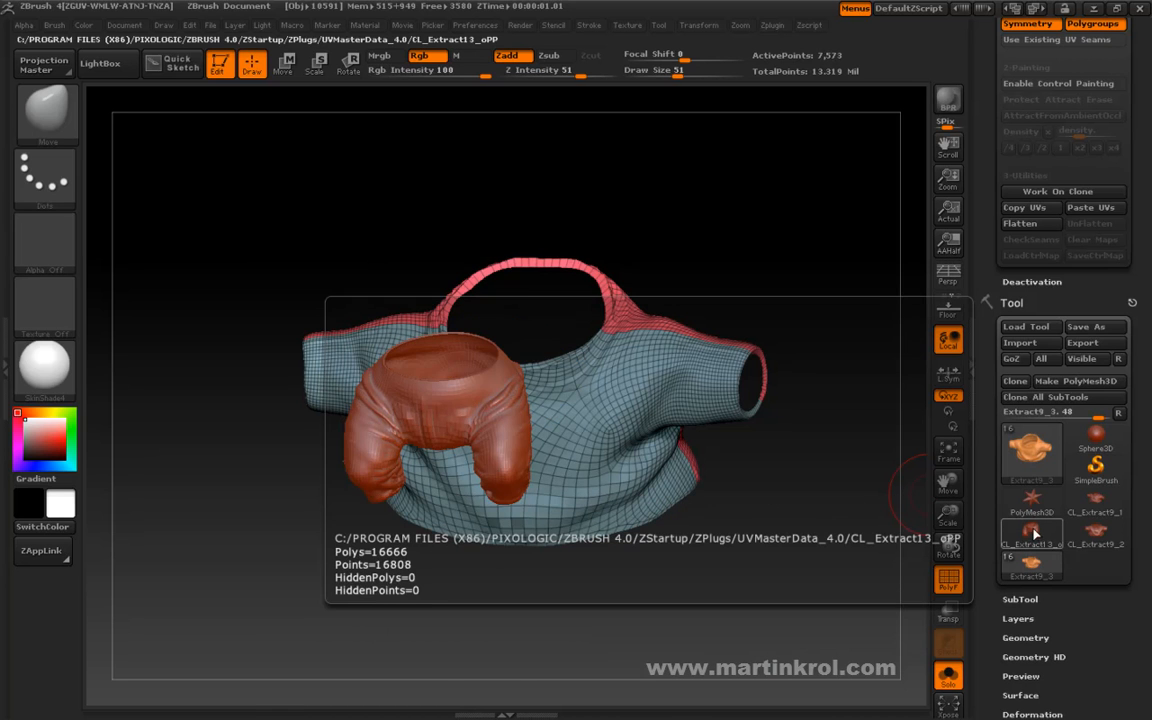
click(1031, 537)
alt+drag(819, 584, 850, 490)
drag(980, 517, 980, 564)
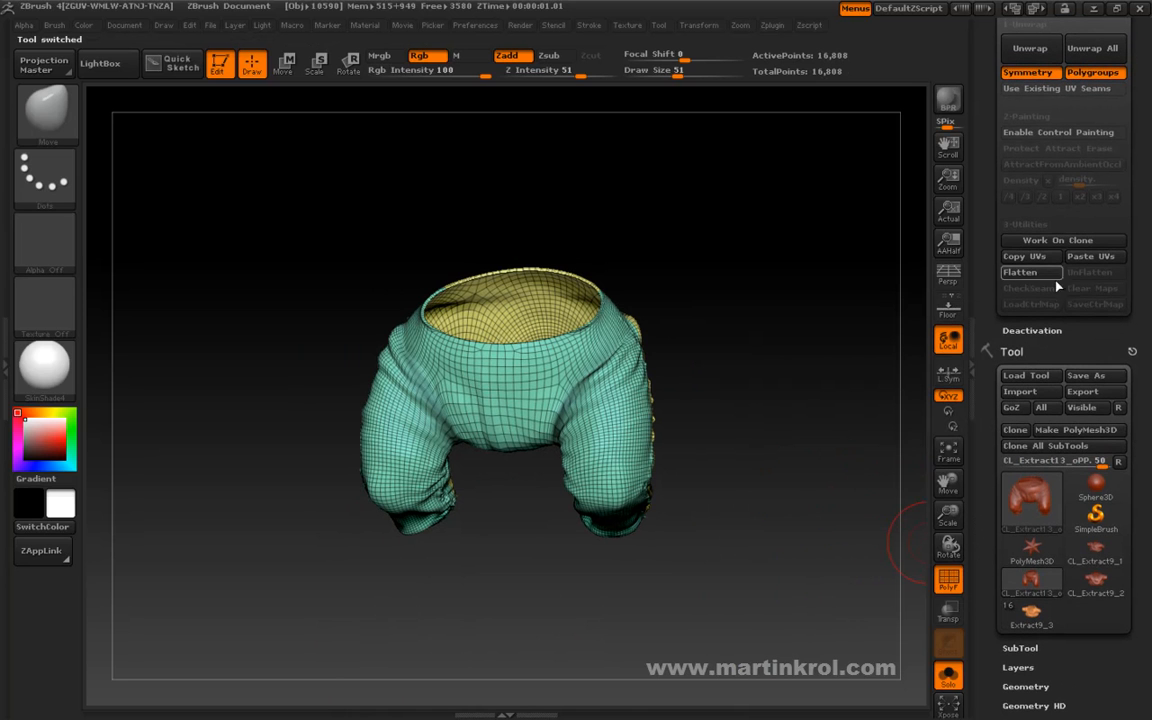
click(1027, 279)
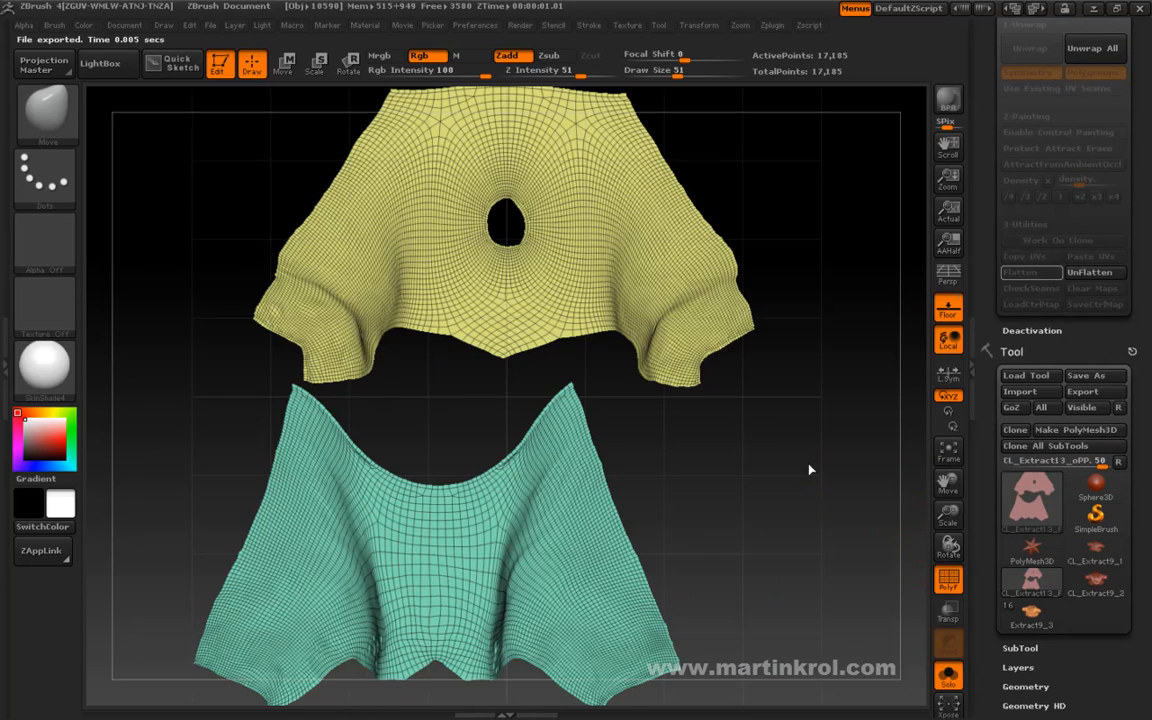
drag(795, 461, 768, 411)
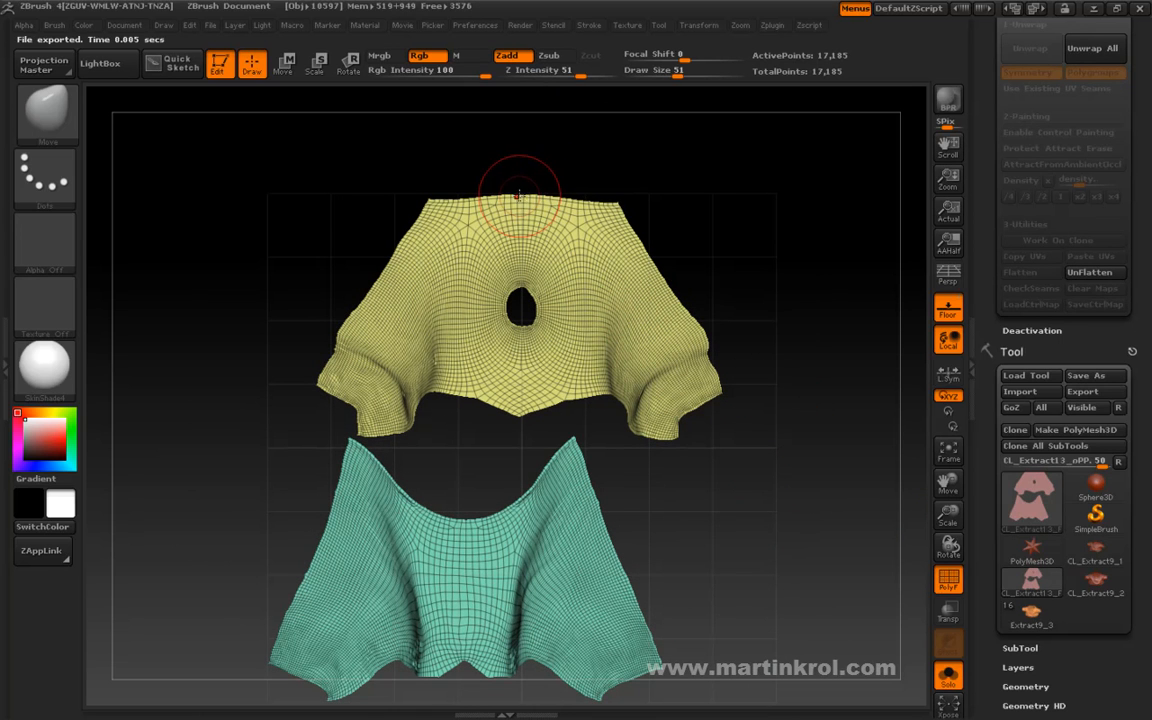
drag(626, 517, 643, 471)
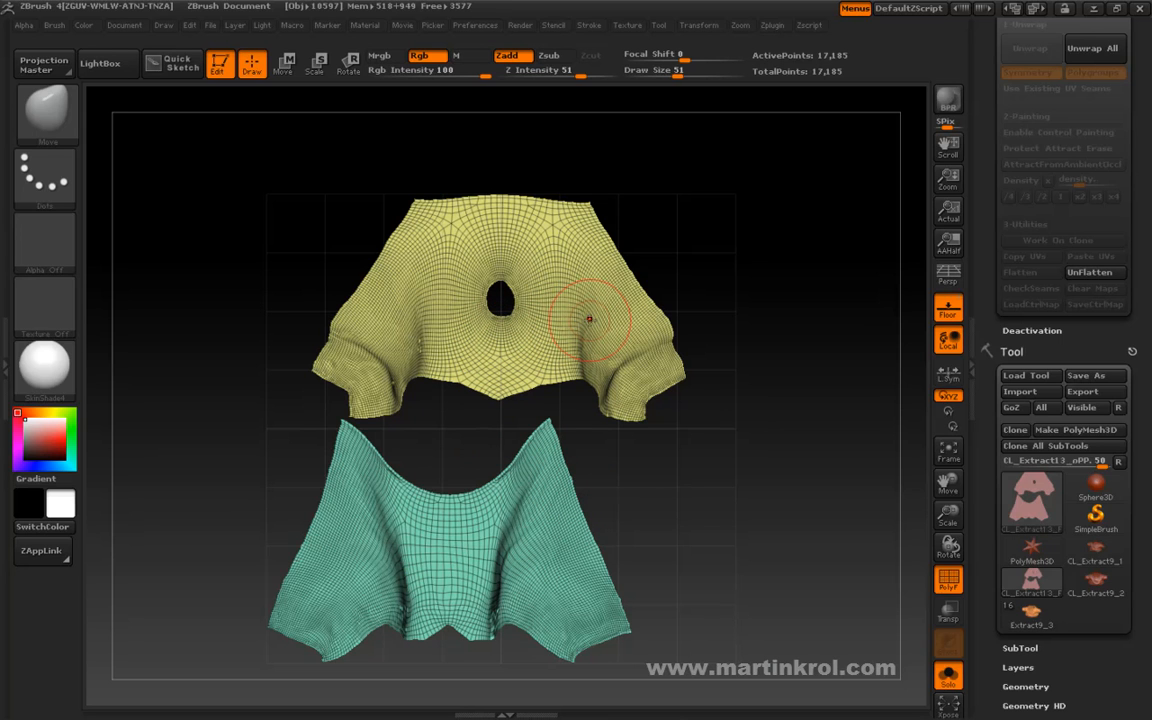
Isolate the yellow trousers island and scale it down slightly with the Transpose line.
ctrl+shift+click(525, 293)
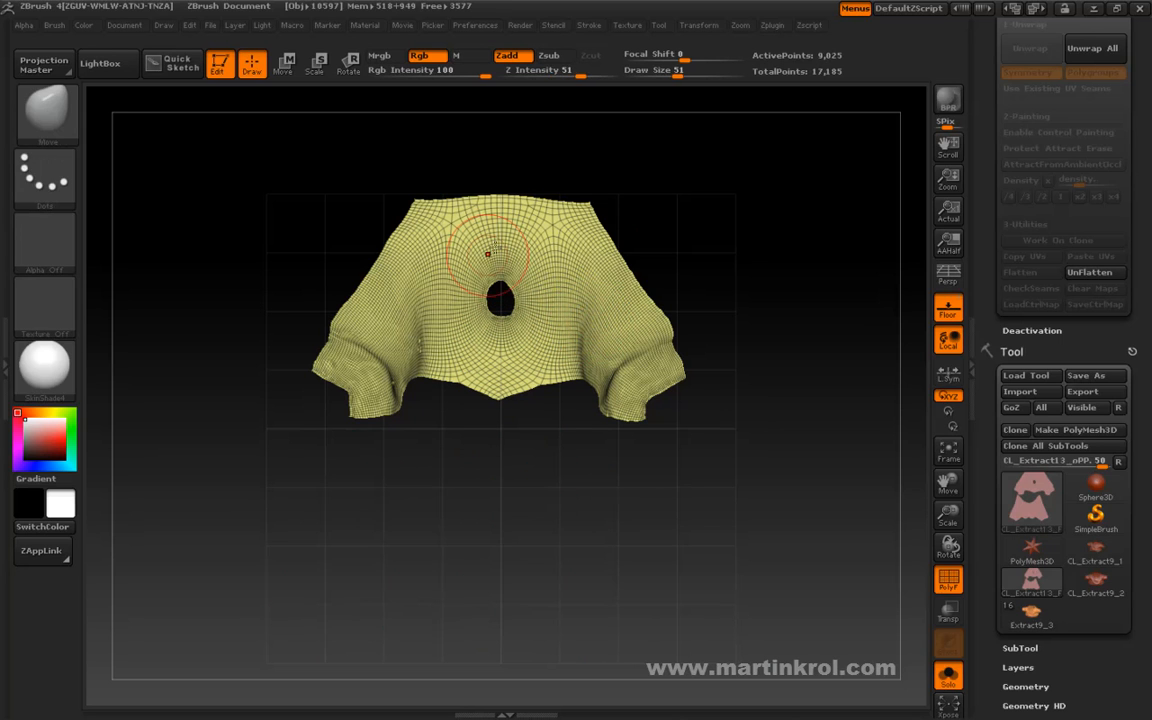
key(space)
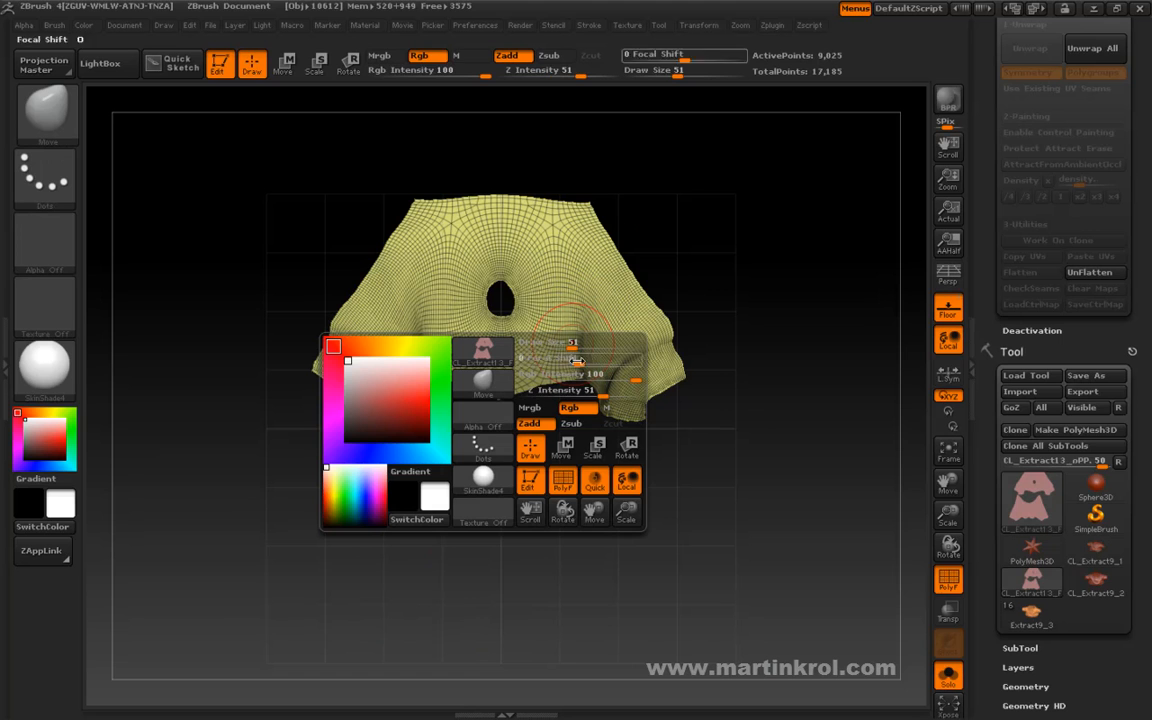
click(593, 444)
drag(532, 301, 749, 308)
drag(498, 375, 580, 382)
mouse_move(785, 372)
mouse_down()
mouse_move(728, 375)
mouse_move(784, 374)
mouse_up()
Move the isolated yellow island slightly right within the UV grid and return to Draw mode.
key(space)
click(695, 484)
drag(541, 301, 754, 321)
drag(627, 317, 641, 312)
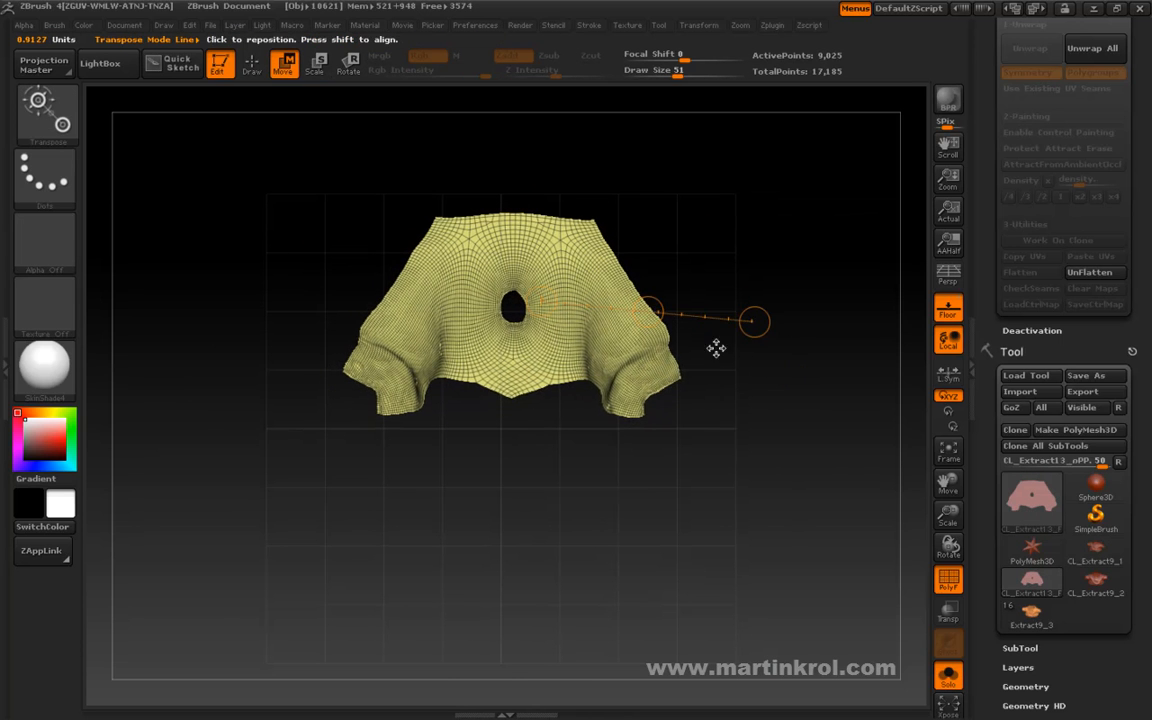
key(space)
key(space)
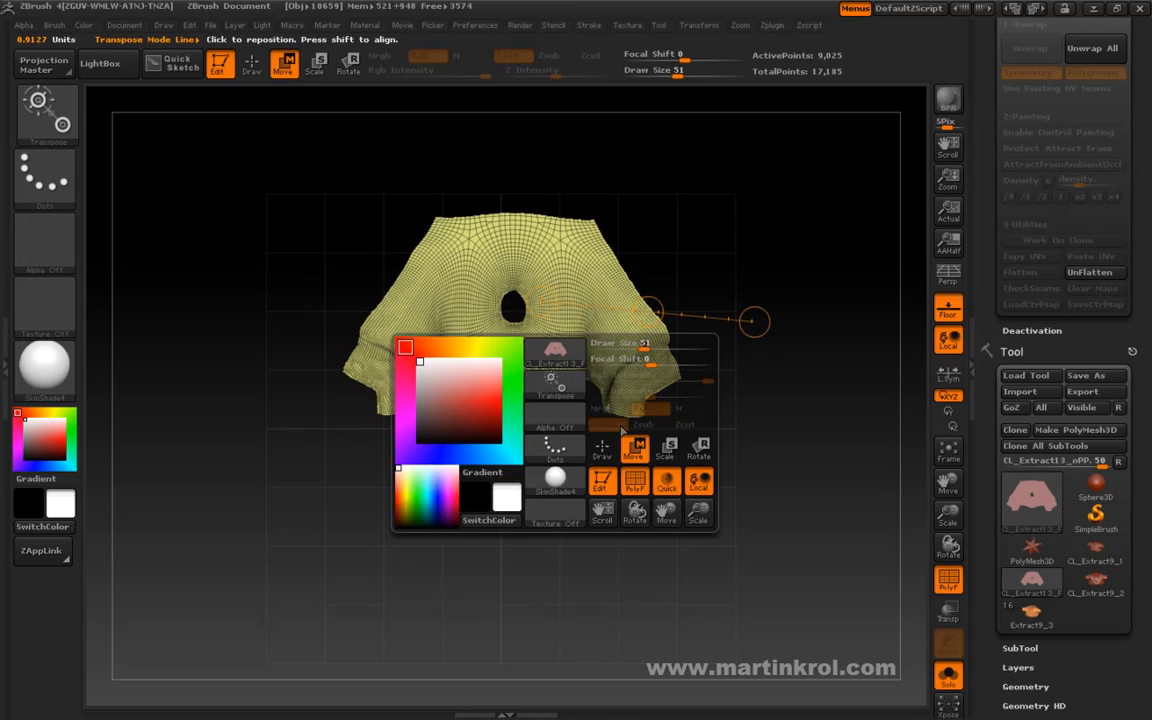
click(603, 453)
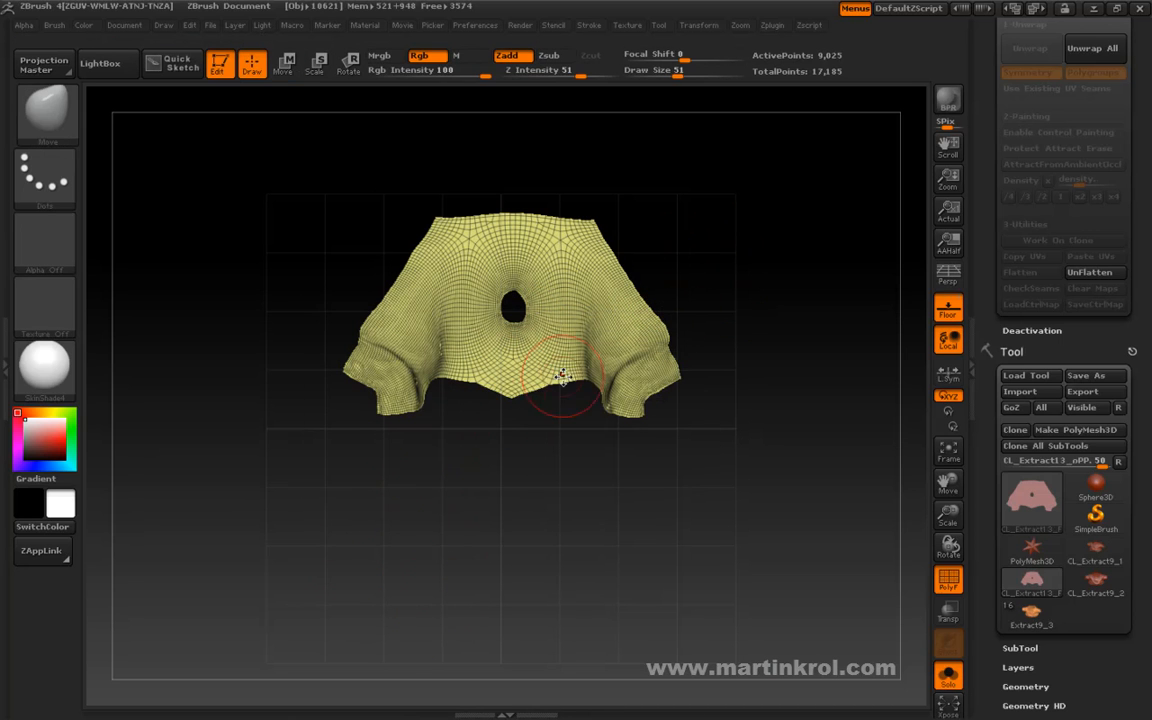
Enlarge the isolated yellow island and move it down toward the middle of the UV grid.
key(space)
click(591, 478)
mouse_move(512, 358)
mouse_down()
mouse_move(768, 342)
mouse_move(864, 322)
mouse_up()
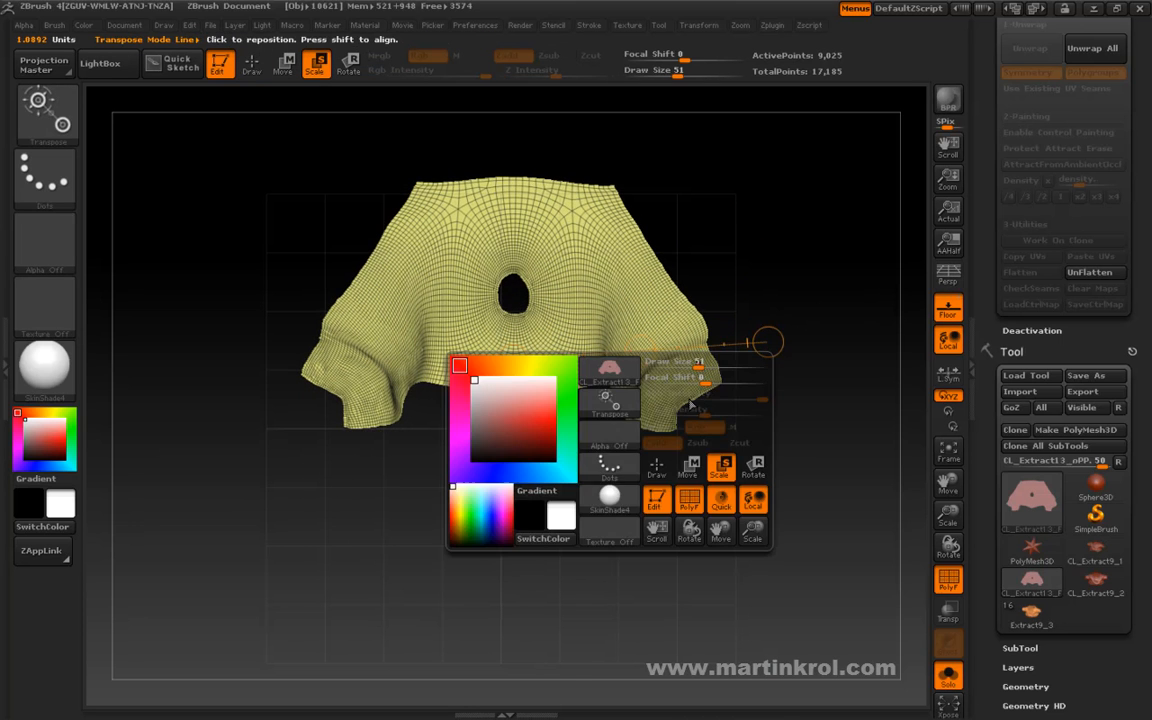
key(space)
click(688, 474)
drag(600, 280, 611, 393)
mouse_move(606, 338)
mouse_down()
mouse_move(607, 450)
mouse_move(597, 442)
mouse_up()
Scale the yellow island up to nearly fill the grid's width and show both trousers islands again.
key(space)
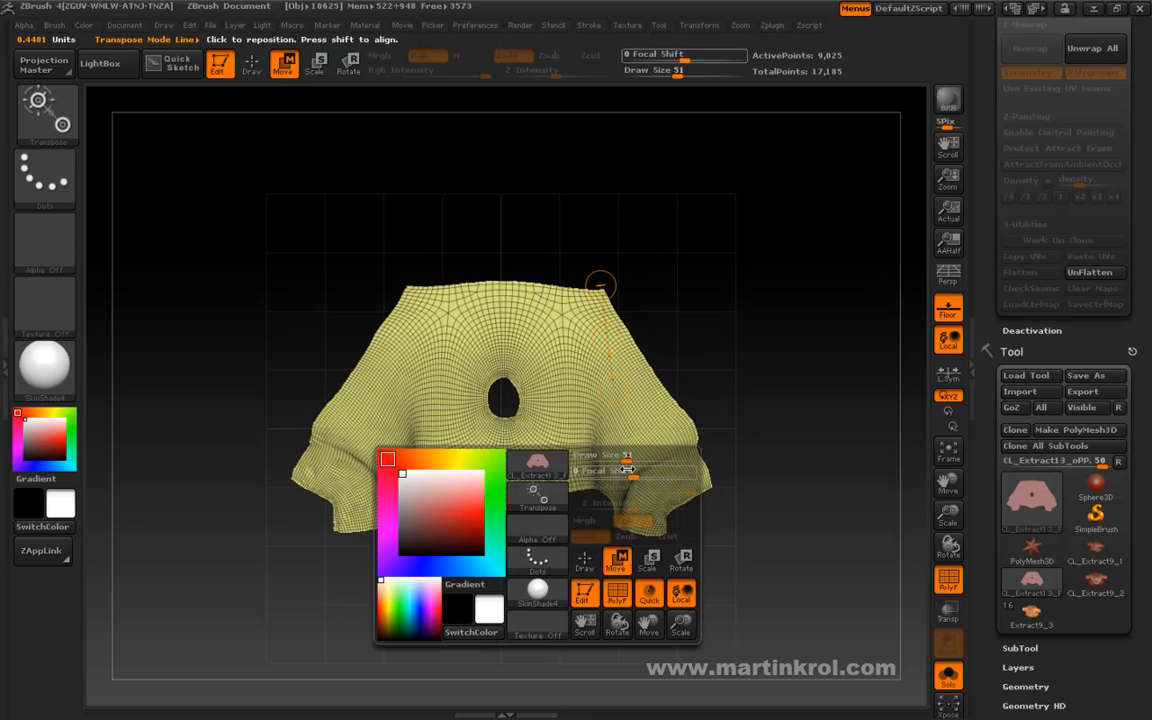
click(677, 571)
key(space)
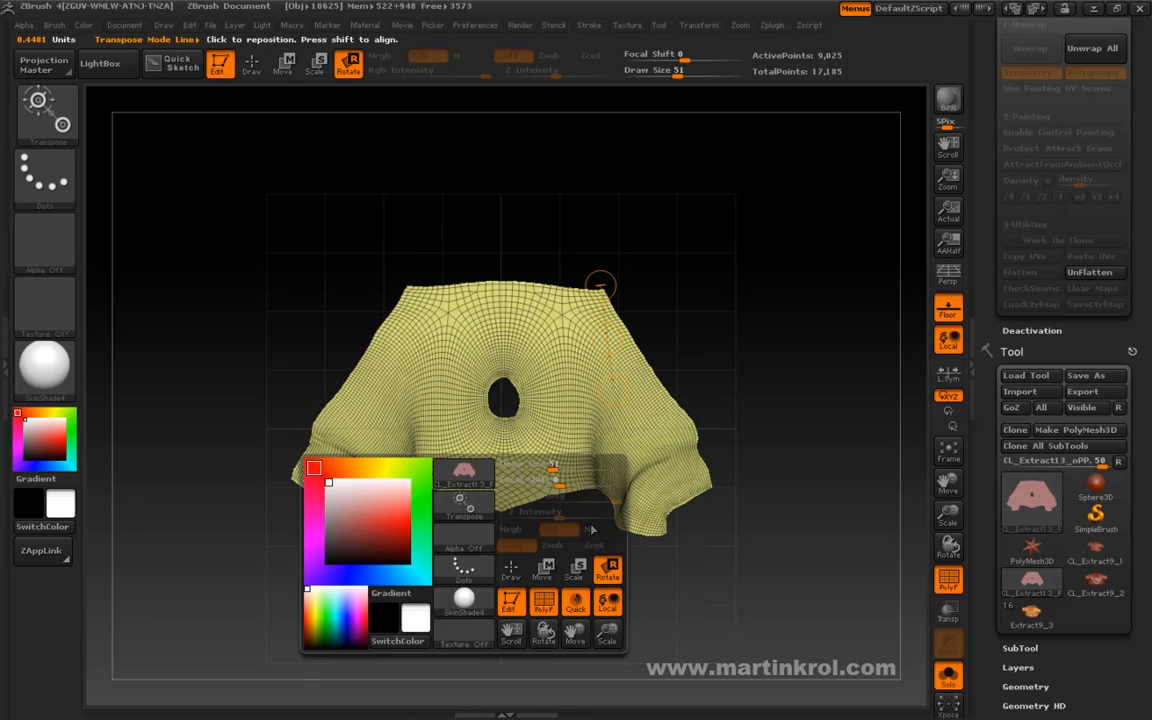
click(578, 570)
drag(496, 465, 885, 397)
key(space)
click(689, 537)
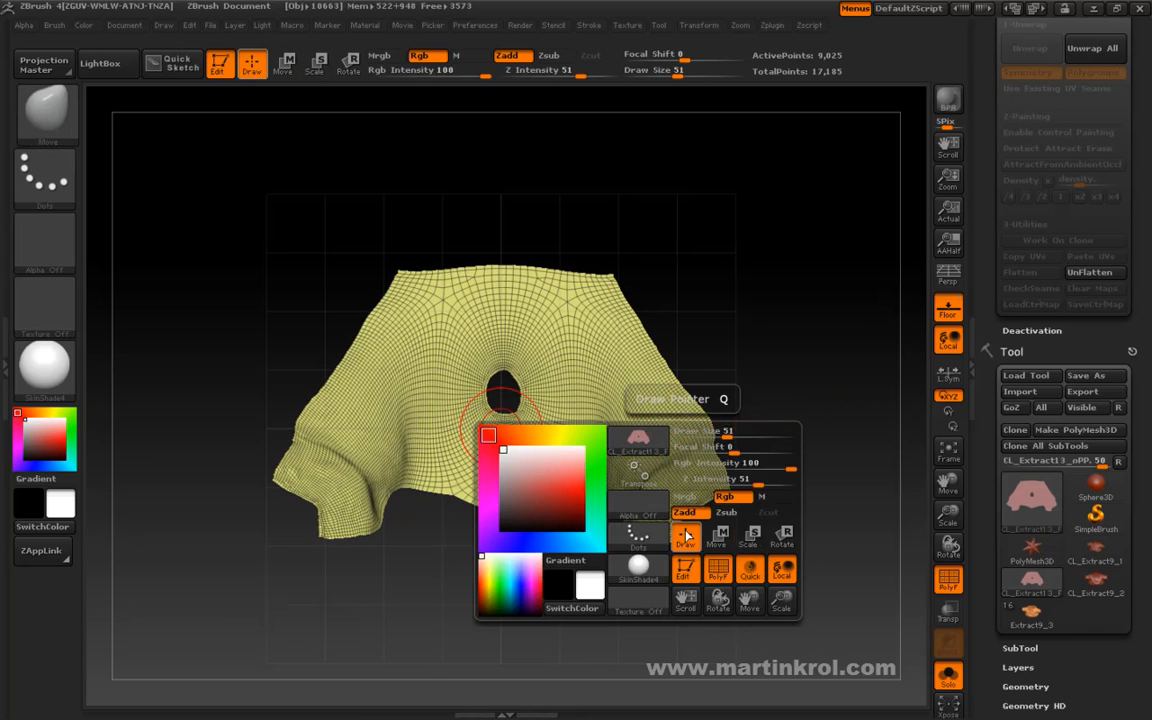
ctrl+shift+click(753, 338)
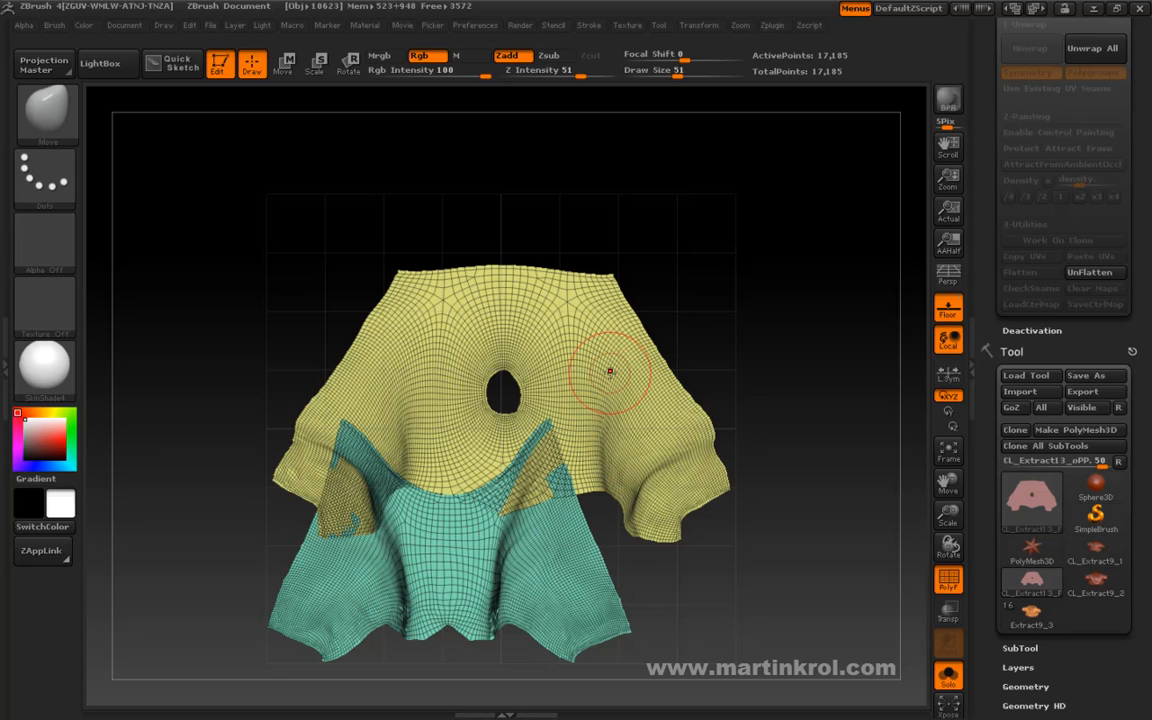
Isolate the teal island, mask it completely, and show the yellow island again.
key(ctrl+shift)
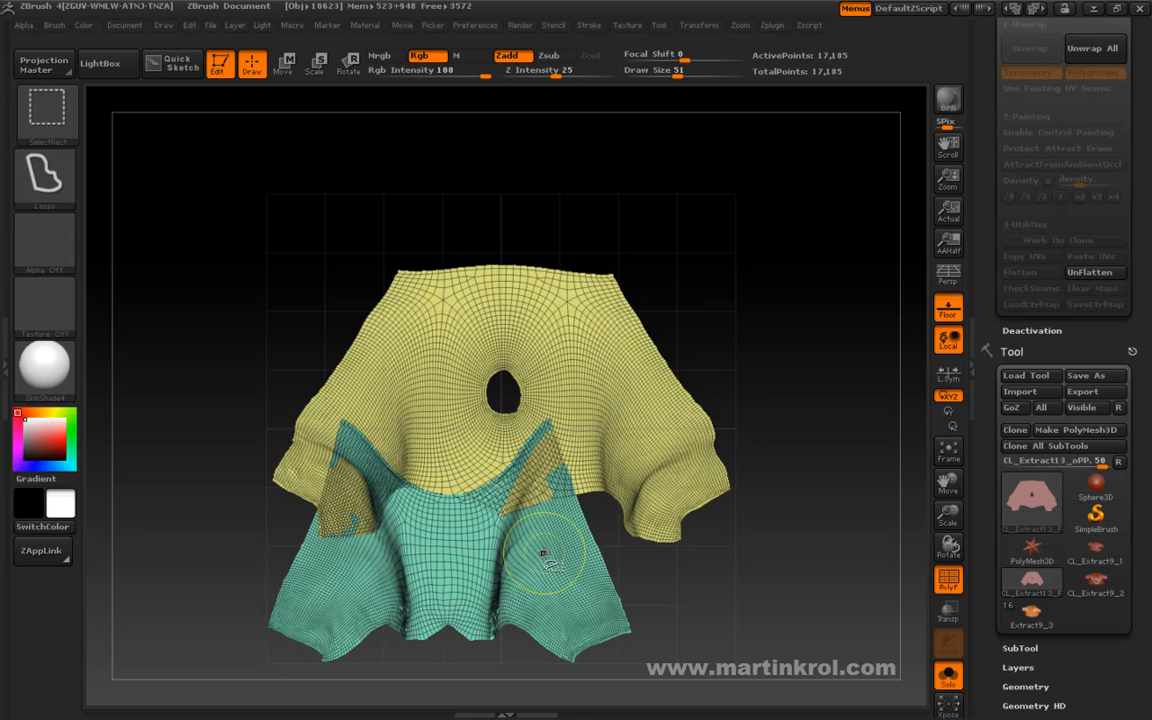
ctrl+shift+drag(540, 553, 571, 572)
mouse_move(722, 296)
ctrl+mouse_down()
mouse_move(237, 700)
mouse_move(240, 690)
ctrl+mouse_up()
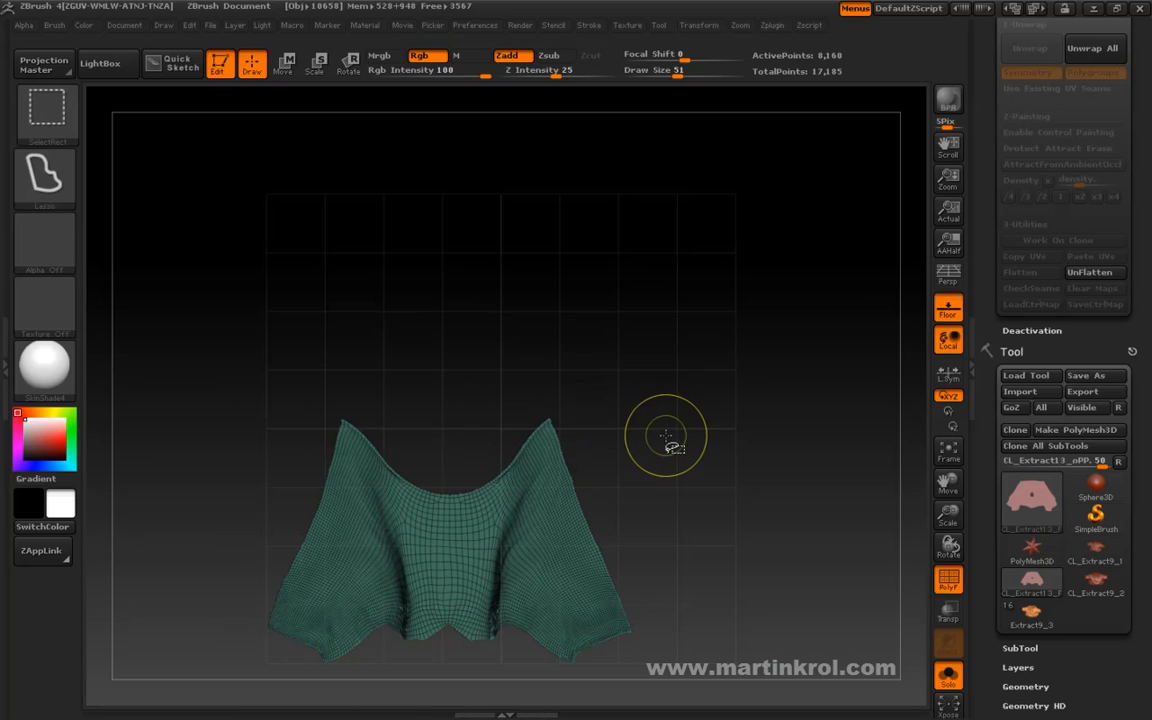
ctrl+shift+click(645, 447)
Move the unmasked yellow island up toward the grid's upper edge and scale it down to clear the teal island.
key(space)
click(587, 478)
drag(504, 350, 801, 334)
drag(653, 342, 661, 263)
key(space)
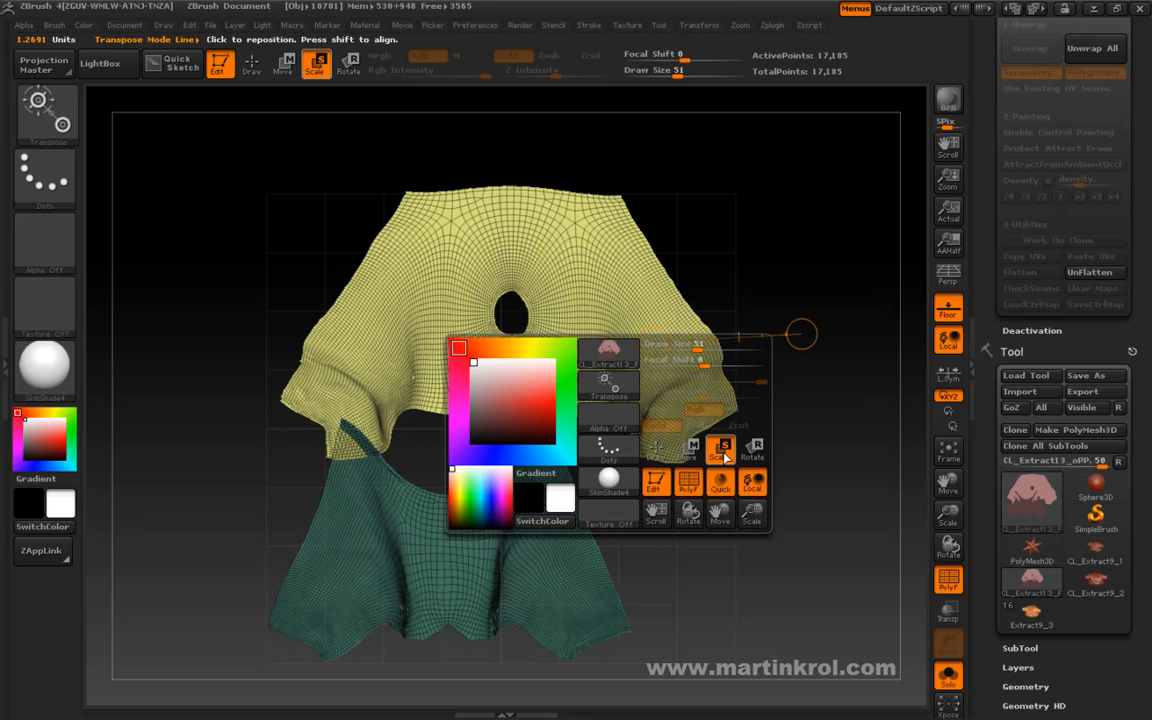
click(720, 452)
mouse_move(526, 255)
mouse_down()
mouse_move(789, 239)
mouse_move(670, 247)
mouse_up()
Shift the yellow island slightly right and down within the UV grid, keeping it clear of the teal island.
key(space)
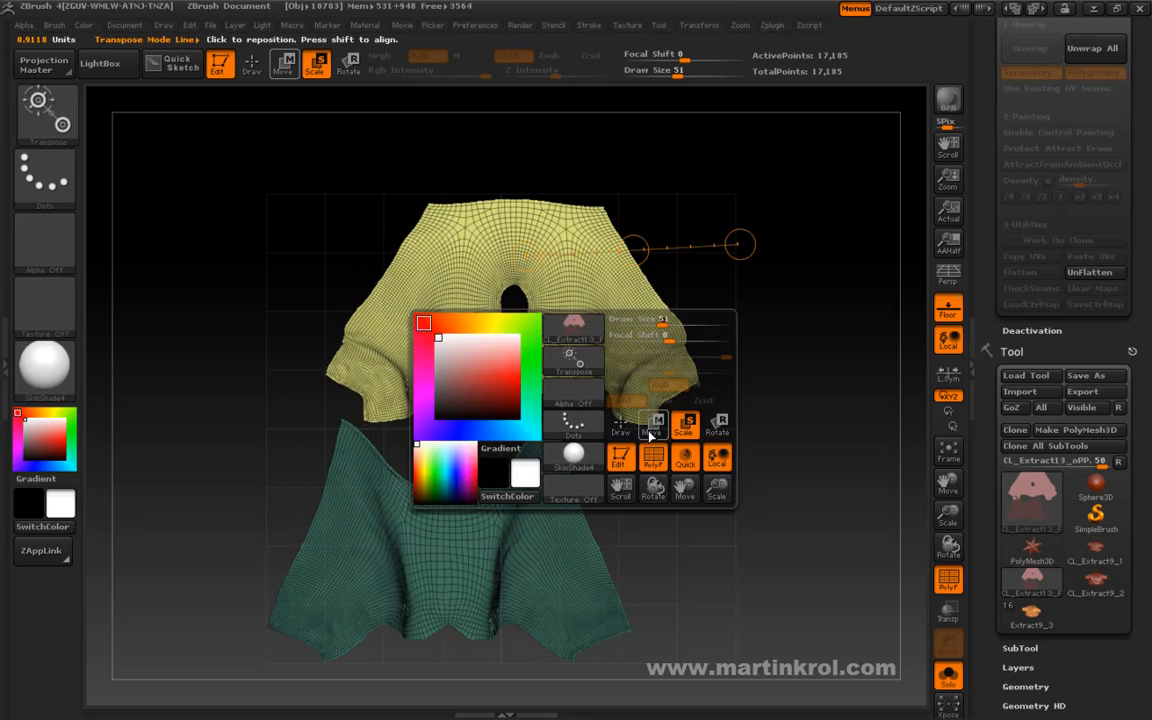
click(651, 428)
mouse_move(521, 350)
alt+right_down()
mouse_move(529, 367)
mouse_move(521, 349)
alt+right_up()
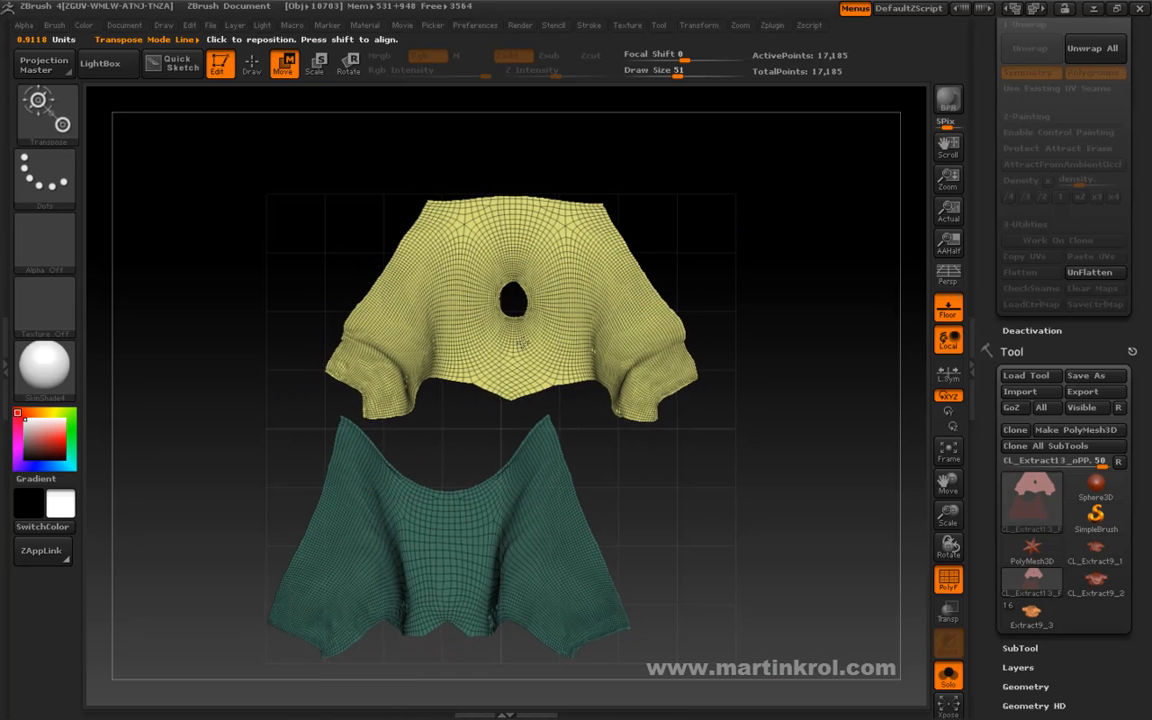
key(space)
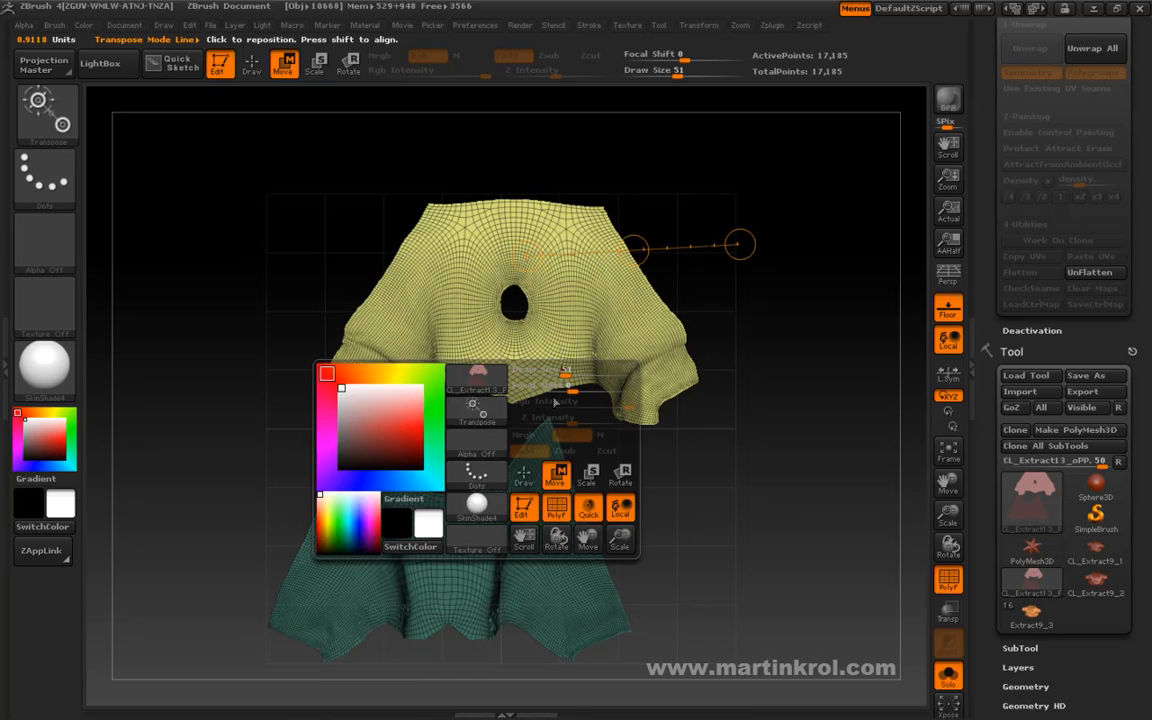
drag(510, 338, 745, 316)
drag(626, 329, 635, 339)
Enlarge the yellow island slightly and move it toward the right edge of the UV grid.
key(space)
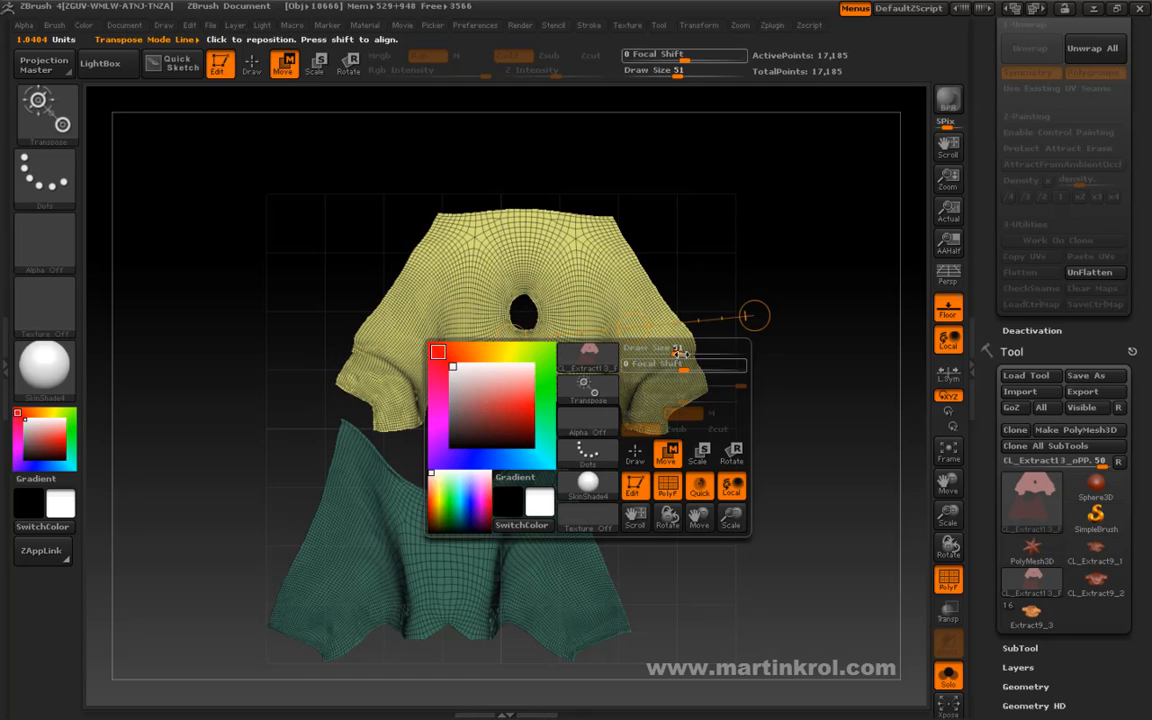
click(732, 455)
key(space)
click(688, 455)
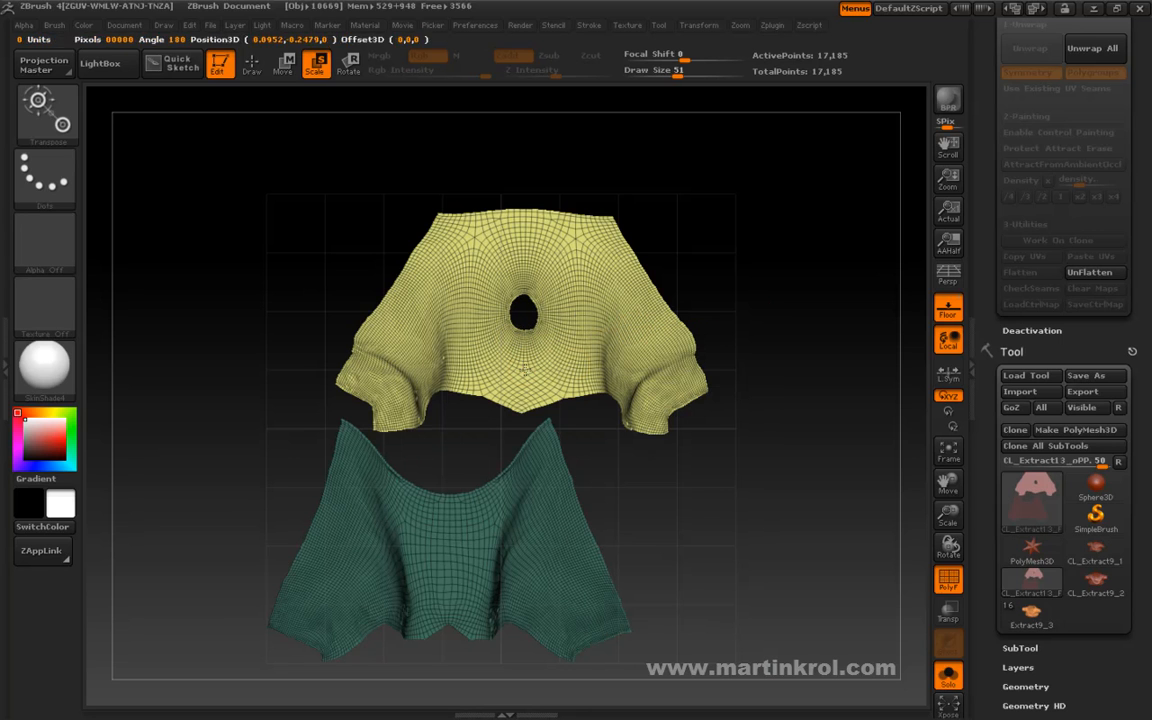
mouse_move(757, 320)
mouse_down()
mouse_move(778, 320)
mouse_move(766, 322)
mouse_up()
key(space)
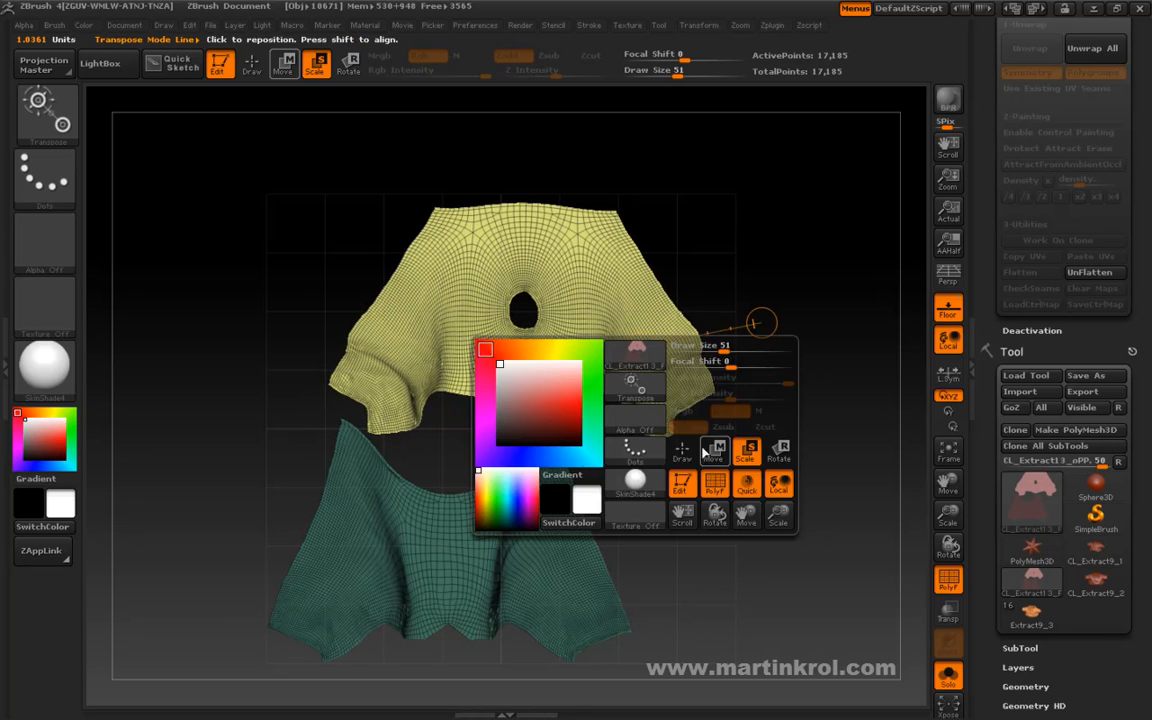
click(686, 449)
drag(641, 350, 649, 352)
Clear the mask, isolate and mask the yellow island, and show the teal island again.
key(space)
click(567, 451)
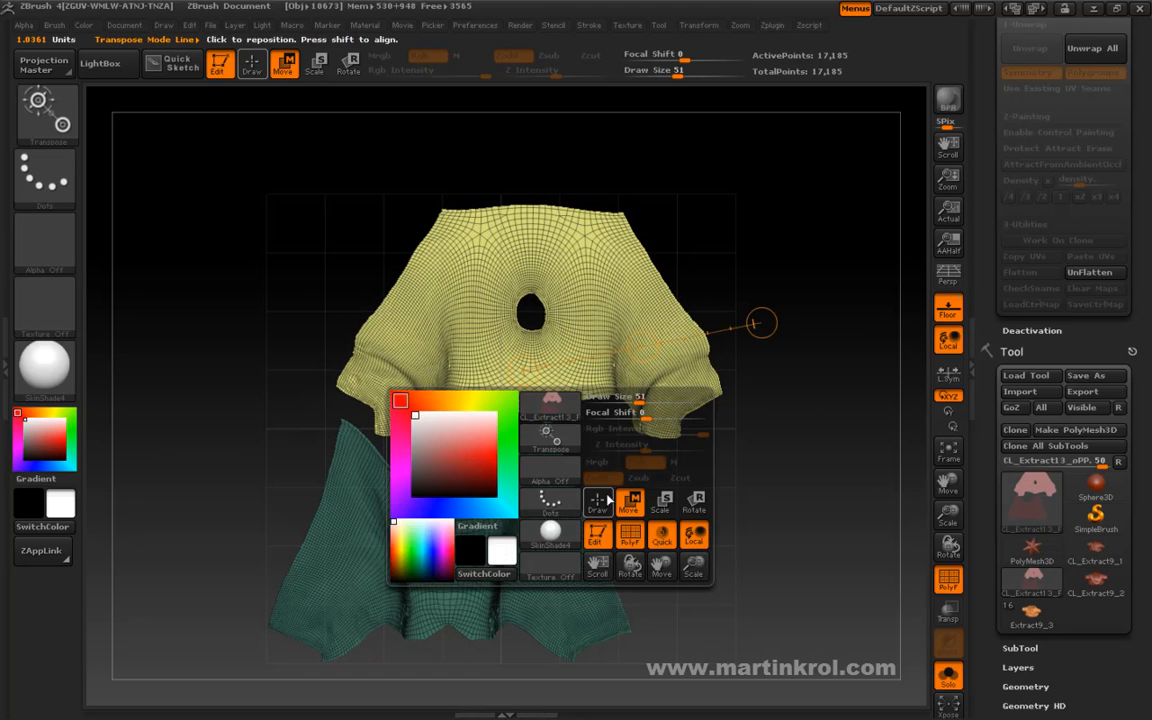
key(ctrl)
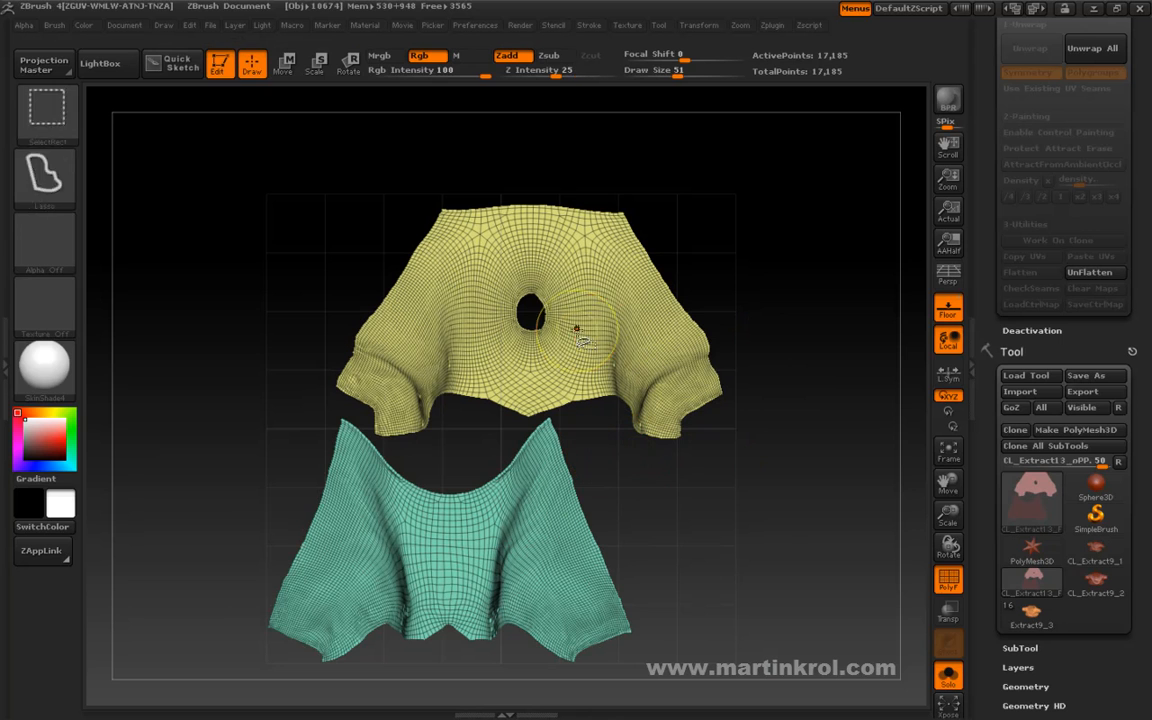
ctrl+shift+click(616, 309)
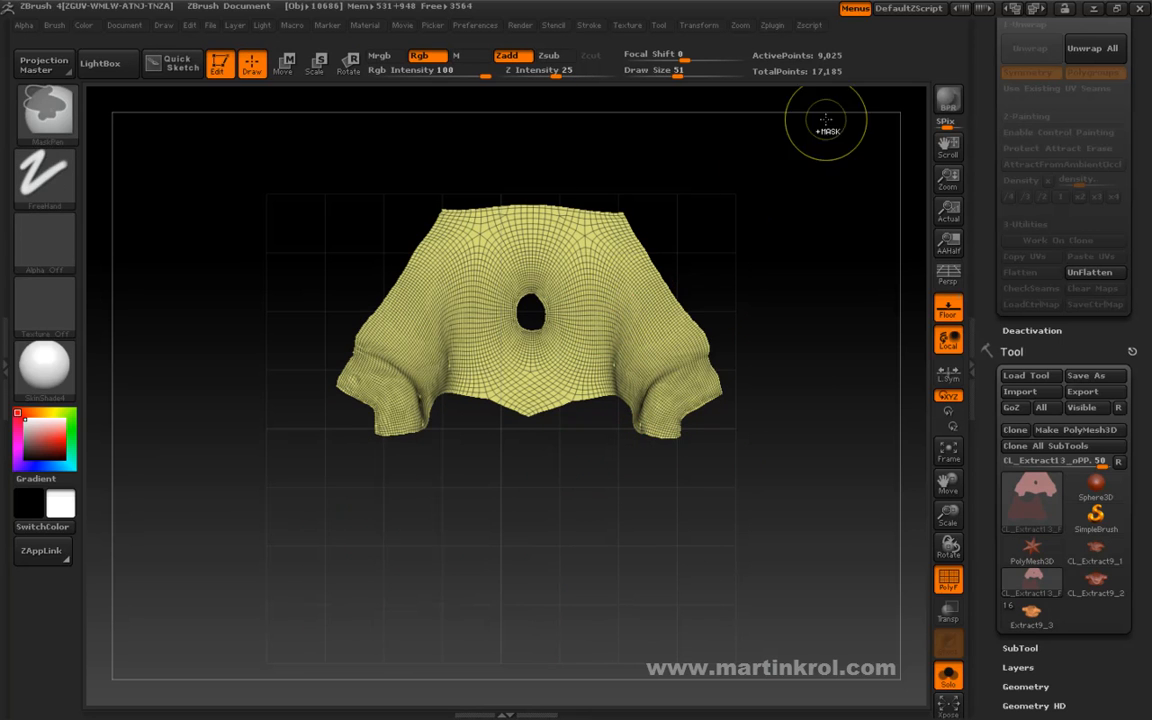
ctrl+drag(815, 123, 325, 508)
ctrl+shift+click(760, 316)
Nudge the unmasked teal island slightly right and up within the UV grid and return to Draw mode.
key(space)
key(w)
drag(455, 546, 782, 546)
drag(619, 547, 623, 545)
key(space)
click(588, 582)
Unflatten the trousers clone and copy its adjusted UVs with UV Master.
mouse_move(819, 280)
ctrl+mouse_down()
mouse_move(790, 418)
mouse_move(901, 302)
ctrl+mouse_up()
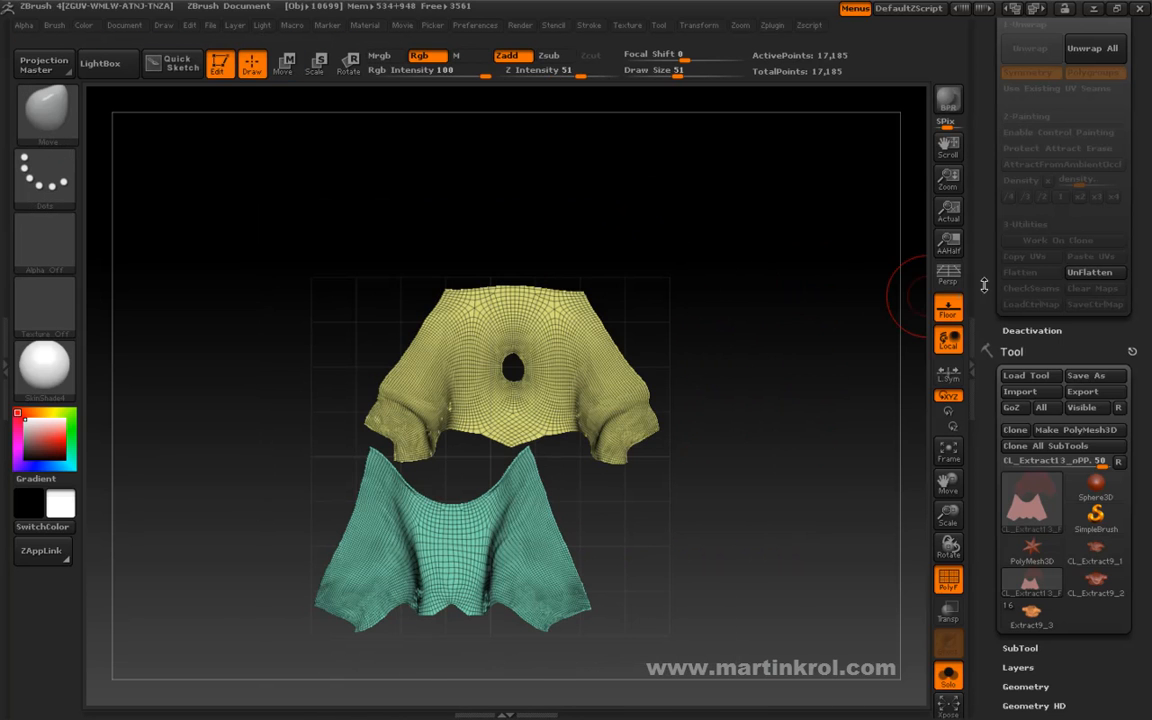
click(1089, 272)
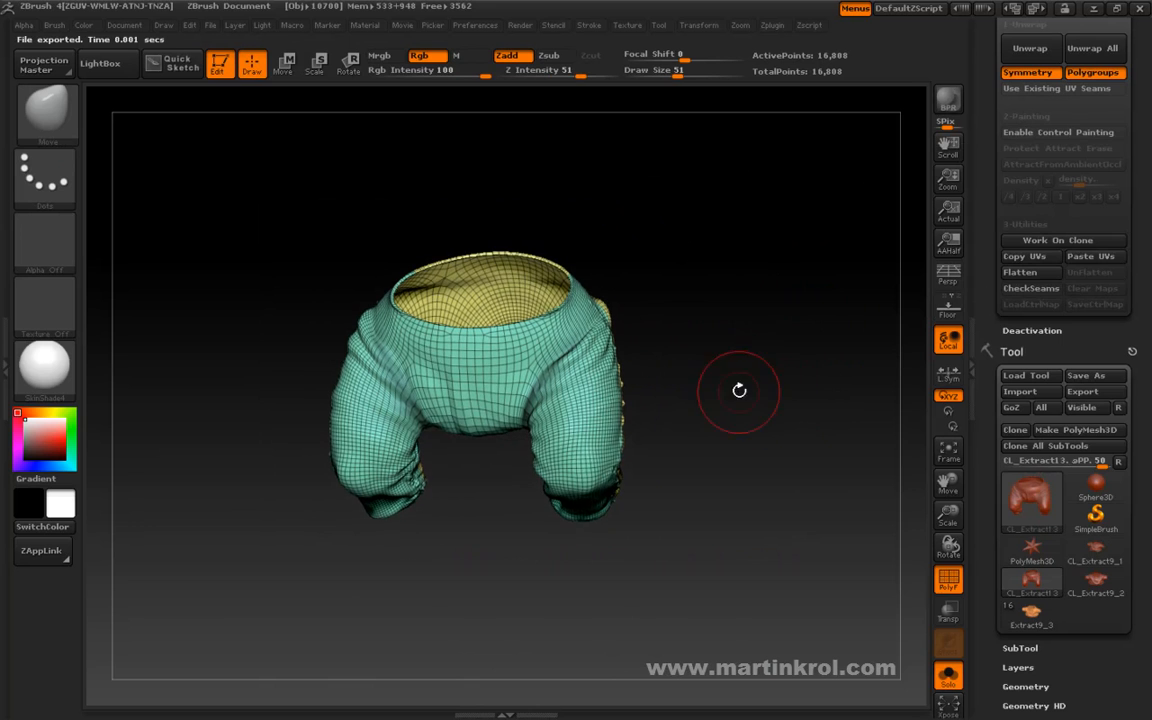
drag(734, 383, 790, 355)
click(1012, 262)
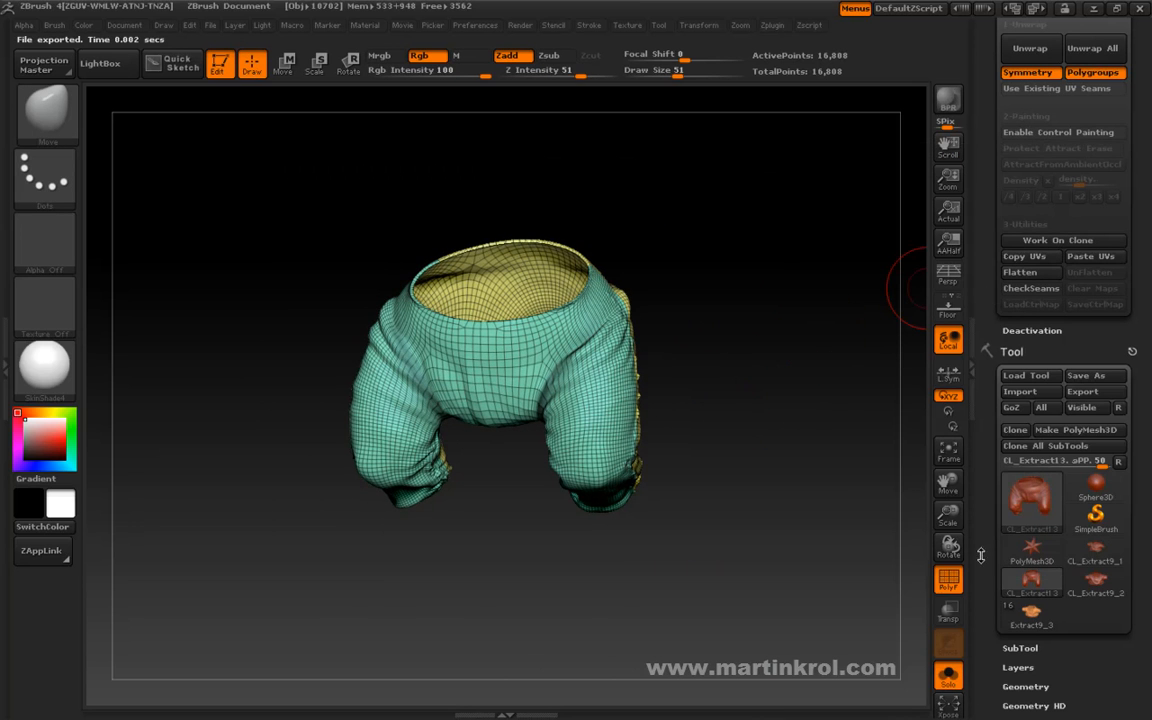
Switch to the Extract9_3 tool, select its Extract13_01 trousers subtool, and paste the copied UVs onto it.
click(1034, 614)
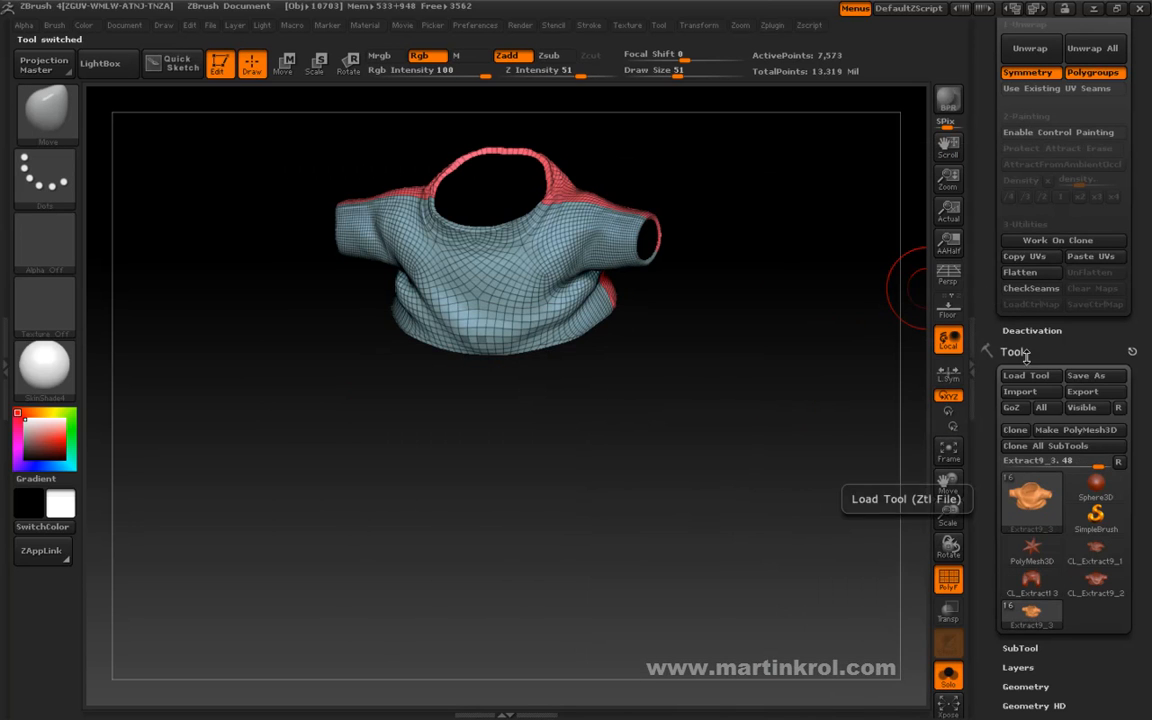
drag(1037, 345, 1037, 223)
click(1021, 445)
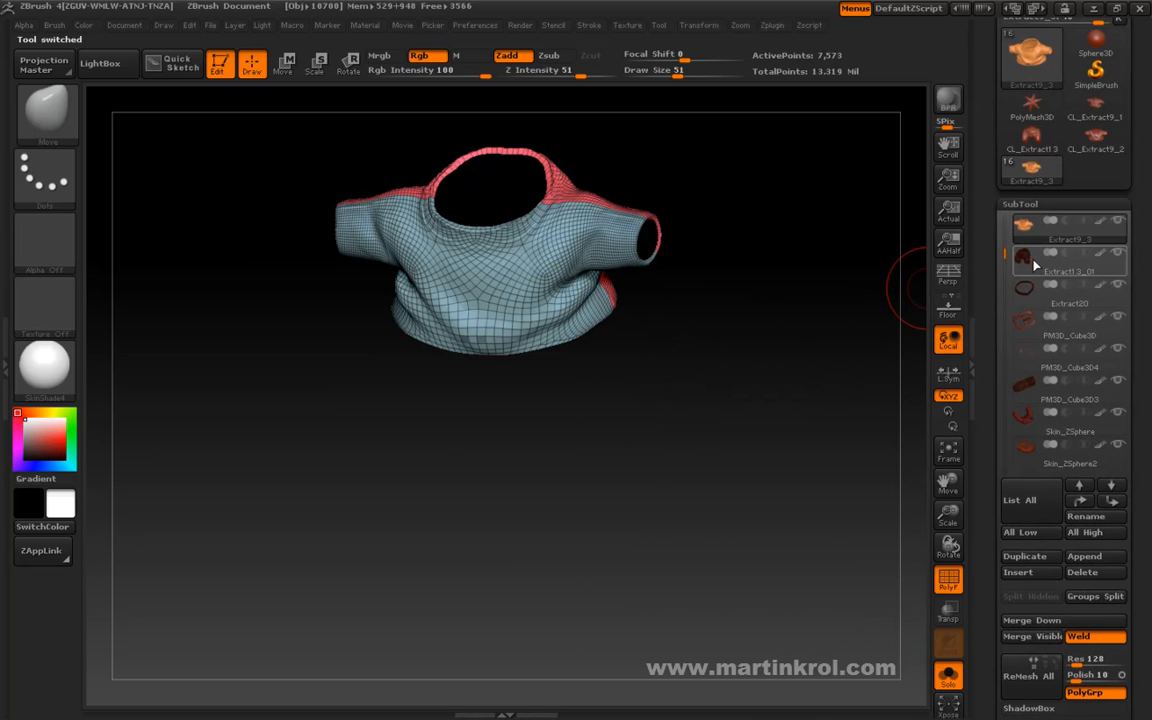
click(1021, 263)
drag(989, 297, 989, 432)
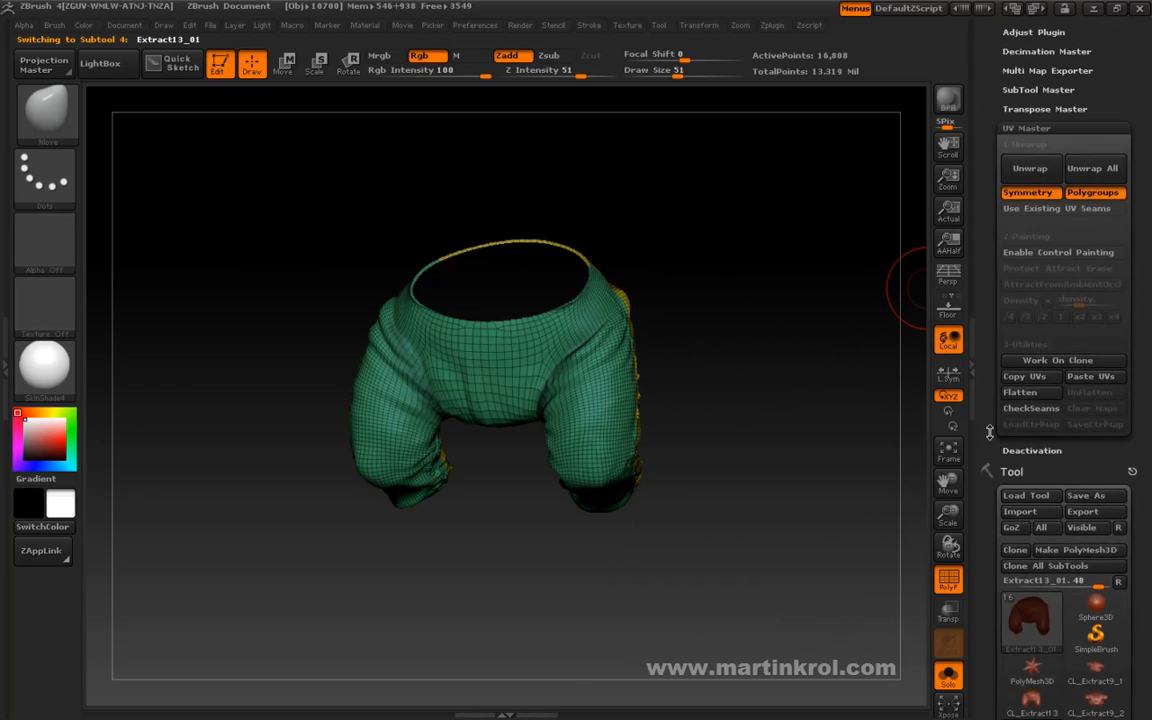
click(1088, 378)
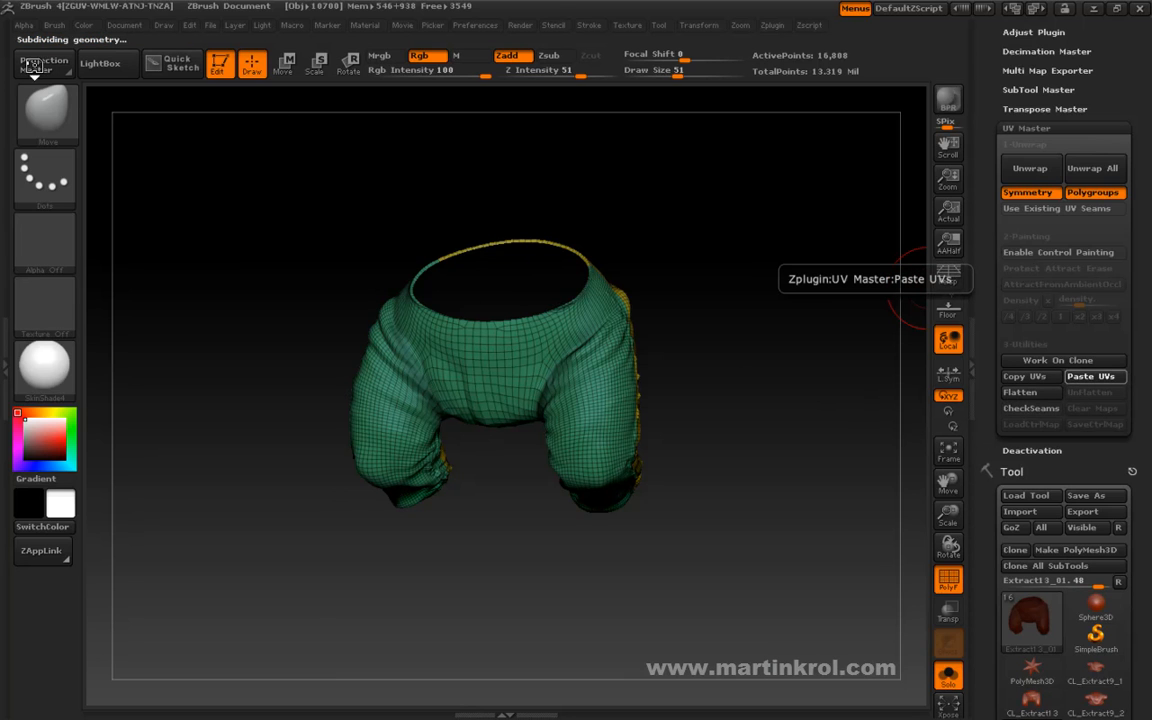
Inspect the original trousers from several angles and turn off the PolyFrame display.
drag(683, 365, 751, 404)
mouse_move(874, 438)
mouse_down()
mouse_move(841, 468)
mouse_move(800, 436)
mouse_up()
ctrl+drag(767, 391, 775, 508)
mouse_move(773, 520)
mouse_down()
mouse_move(757, 507)
mouse_move(758, 419)
mouse_move(761, 437)
mouse_move(726, 436)
mouse_up()
click(937, 587)
drag(890, 645, 753, 477)
Raise the original trousers to subdivision level 5, set the brush draw size to 29, and inspect the restored detail.
drag(982, 522, 980, 46)
drag(984, 592, 987, 224)
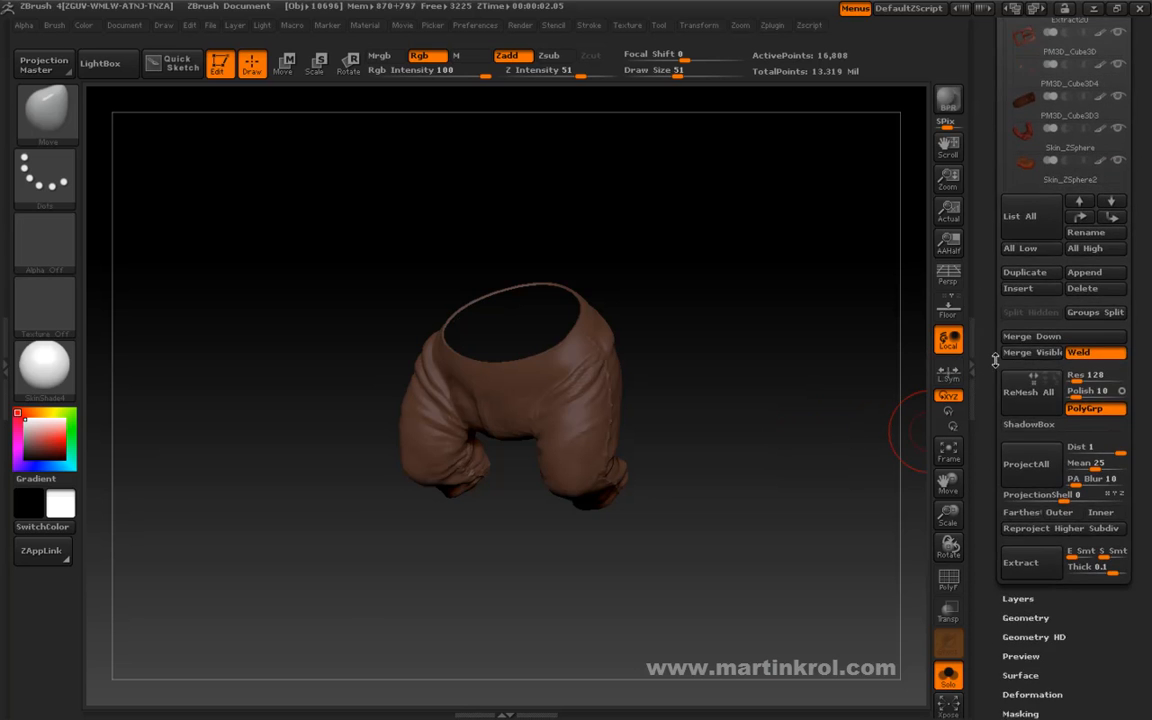
drag(990, 507, 988, 336)
drag(990, 455, 992, 335)
click(1025, 328)
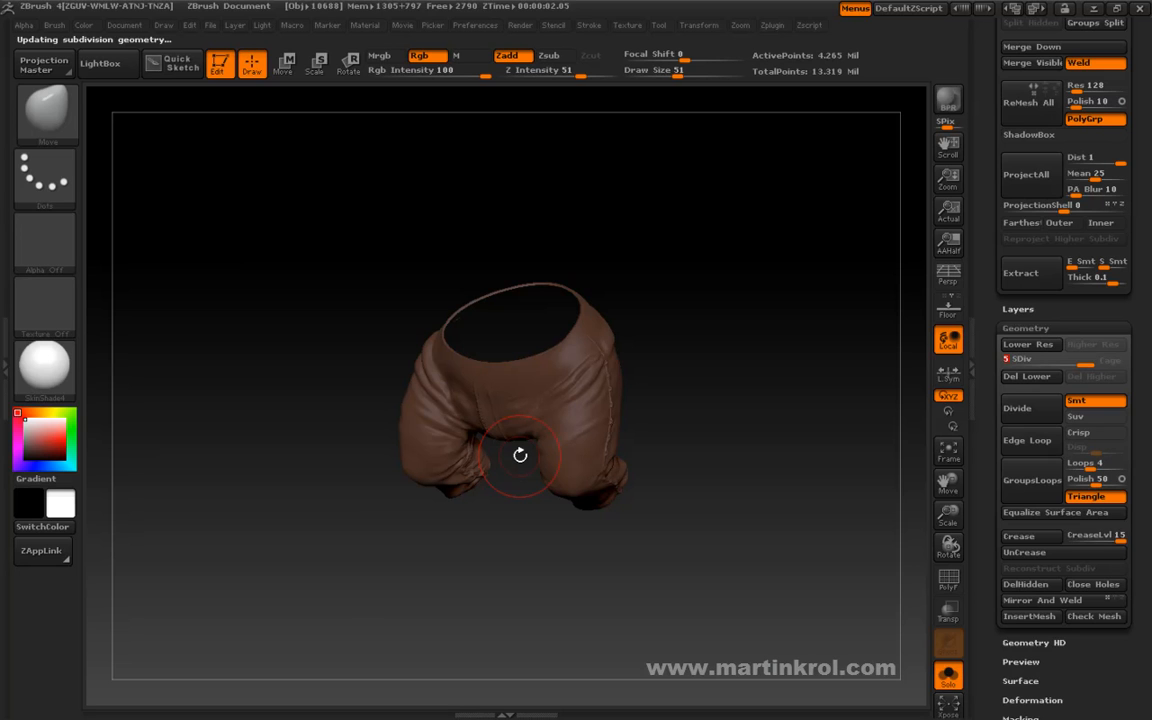
right_click(579, 409)
drag(582, 411, 570, 411)
mouse_move(660, 366)
mouse_down()
mouse_move(698, 355)
mouse_move(715, 373)
mouse_move(658, 370)
mouse_move(755, 328)
mouse_move(697, 335)
mouse_up()
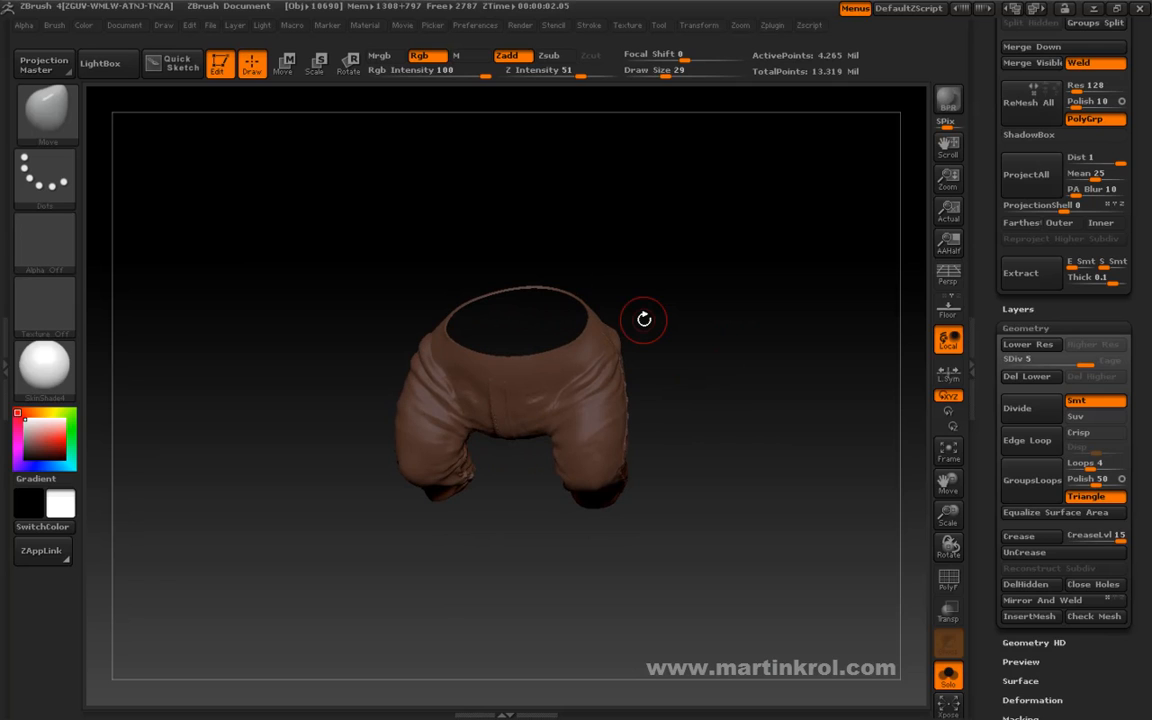